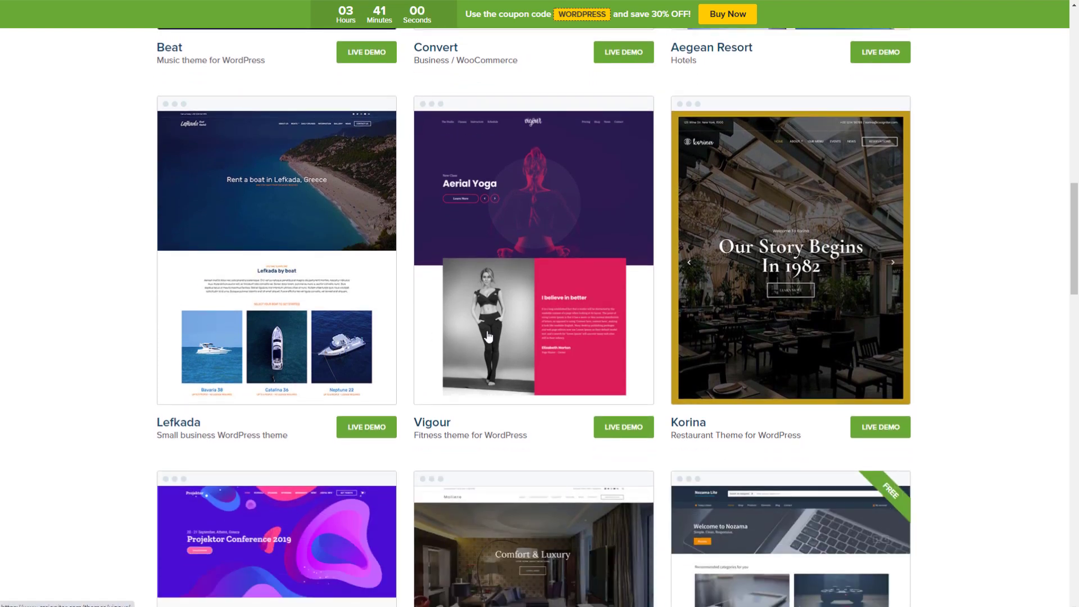
Step: Browse the first page of the WordPress themes catalog and return to its beginning
scroll(692, 351, "down", 6)
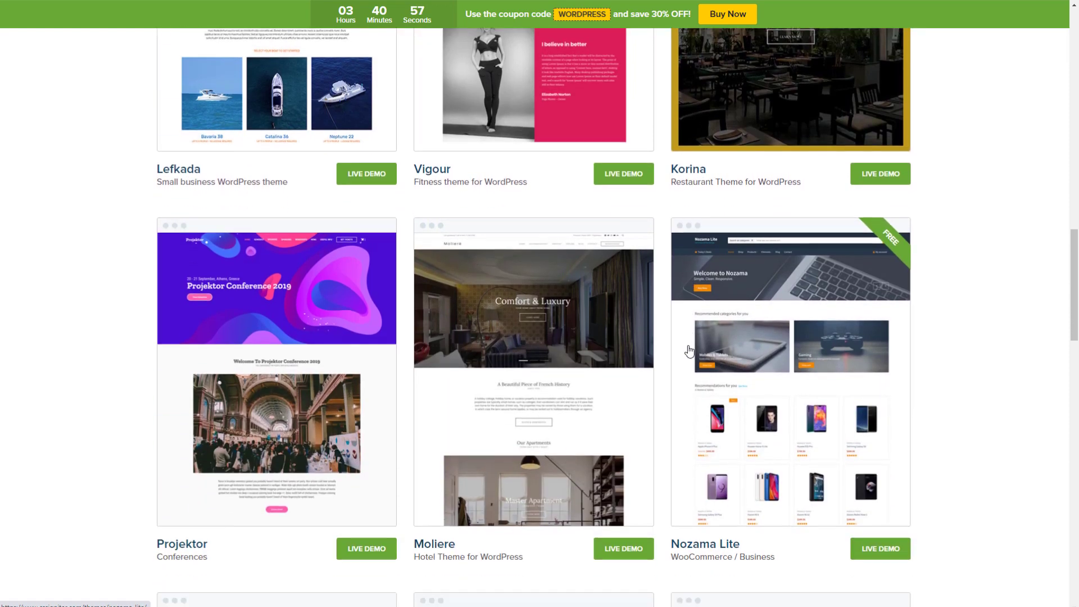
scroll(313, 318, "down", 7)
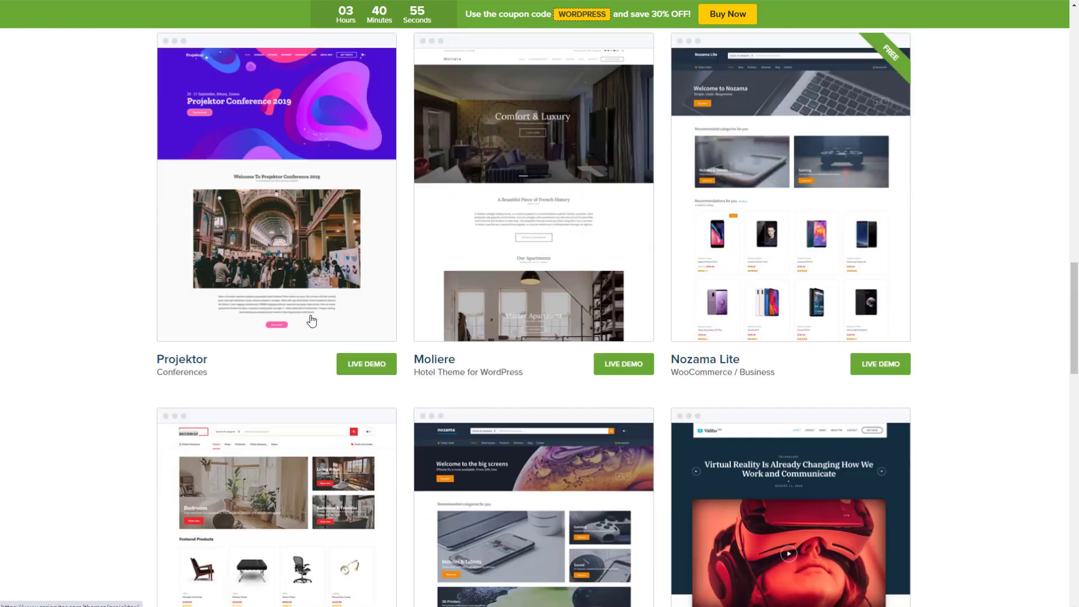
scroll(313, 320, "down", 3)
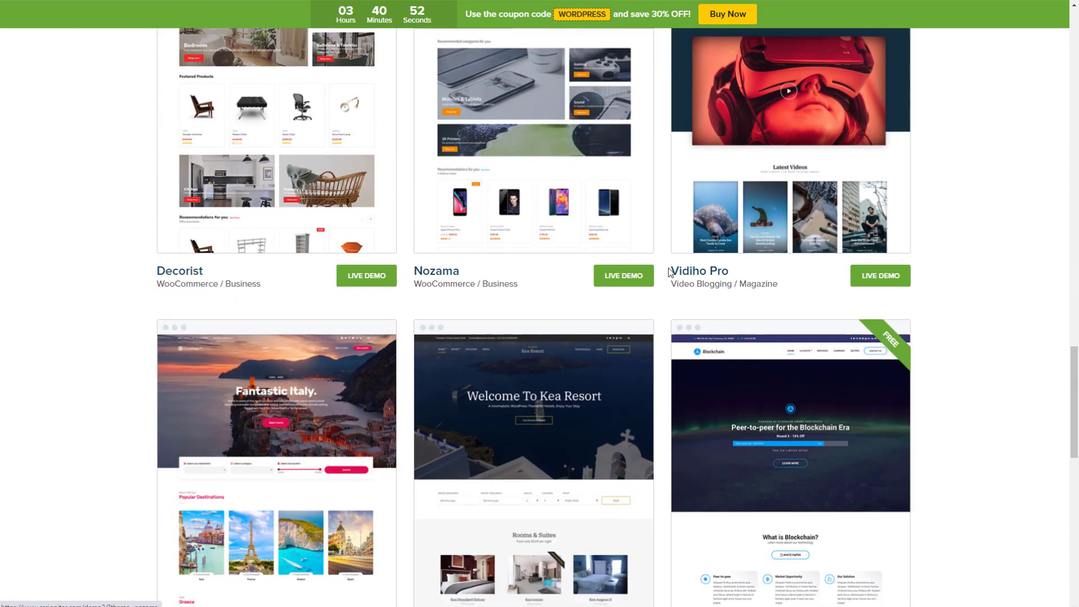
scroll(731, 243, "down", 4)
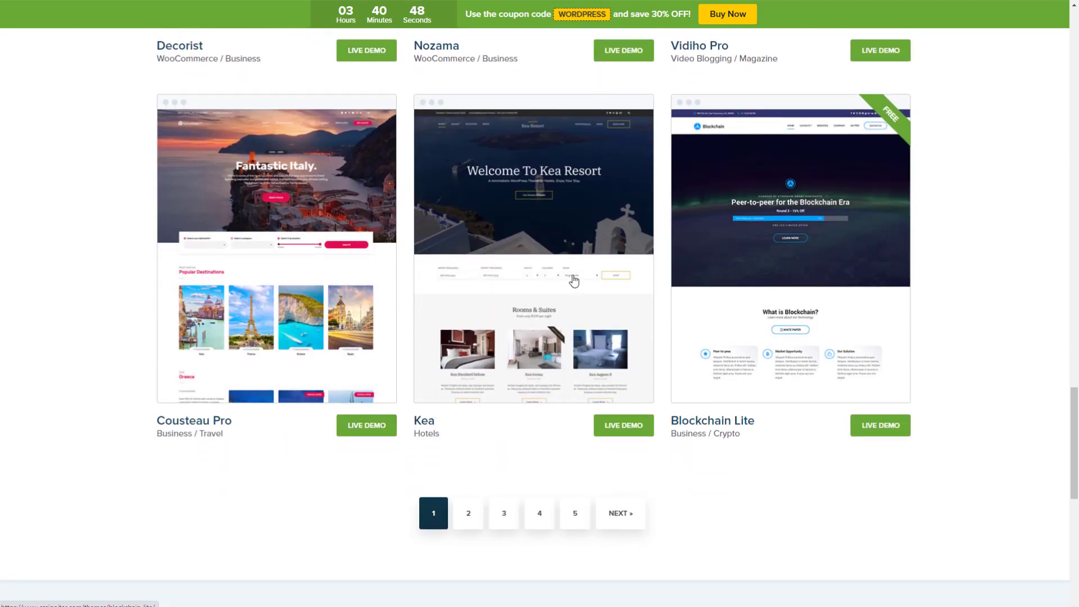
scroll(298, 272, "up", 7)
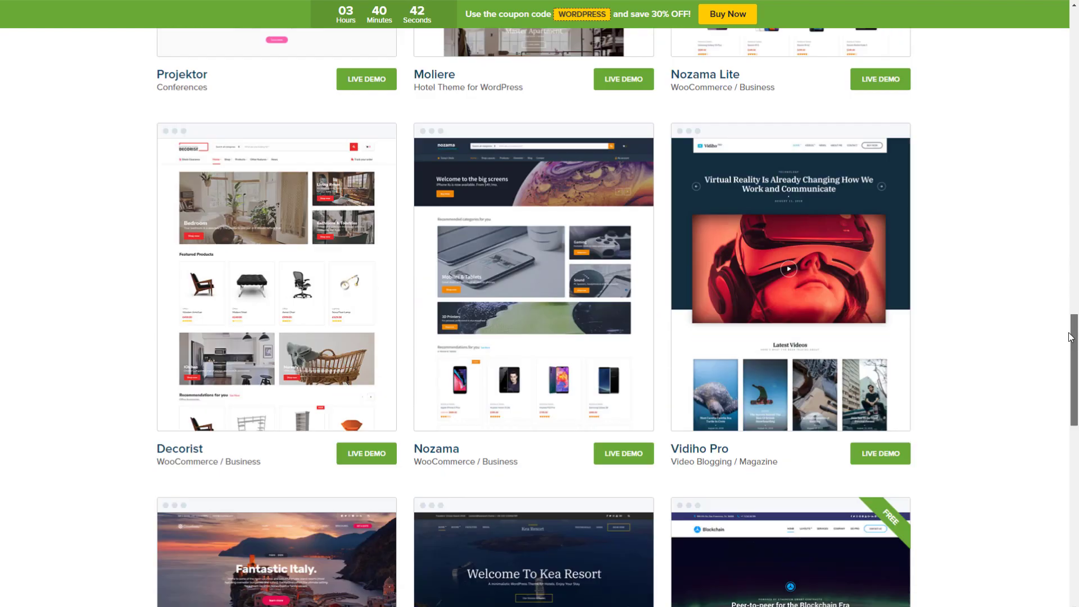
left_click_drag(1070, 337, 1009, 52)
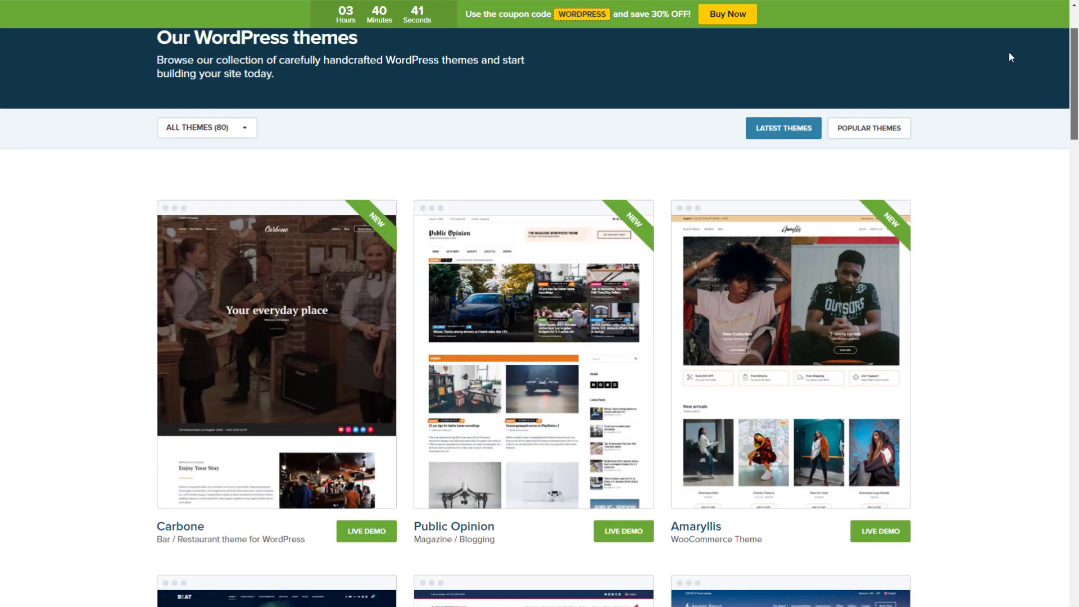
Step: Open the CSSIgniter Plugins page and review the listed plugins from GutenBee through Elements Plus!
left_click(311, 56)
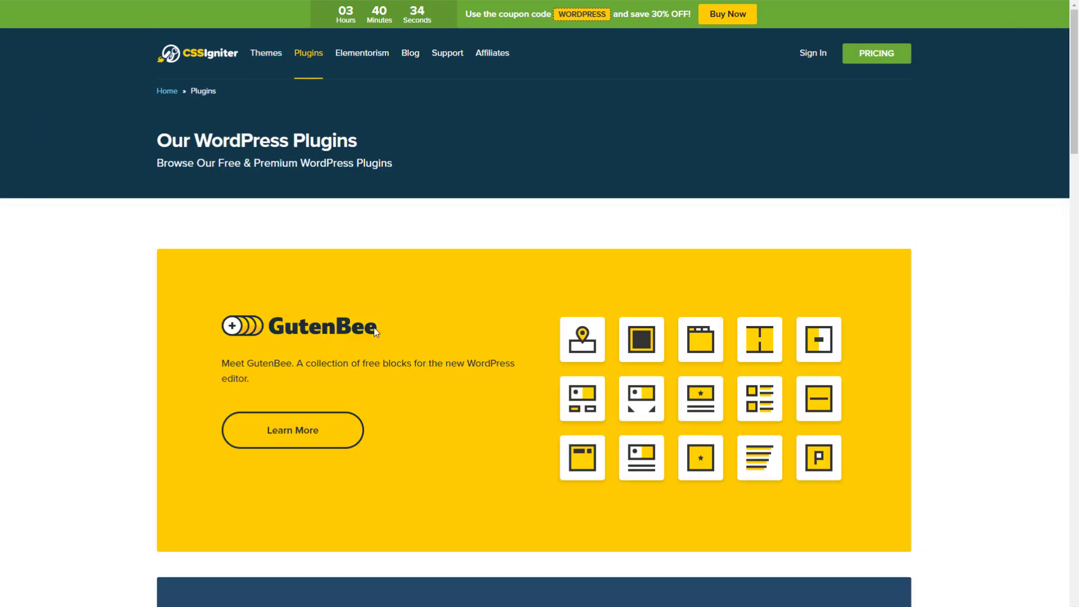
scroll(374, 331, "down", 5)
scroll(375, 331, "down", 3)
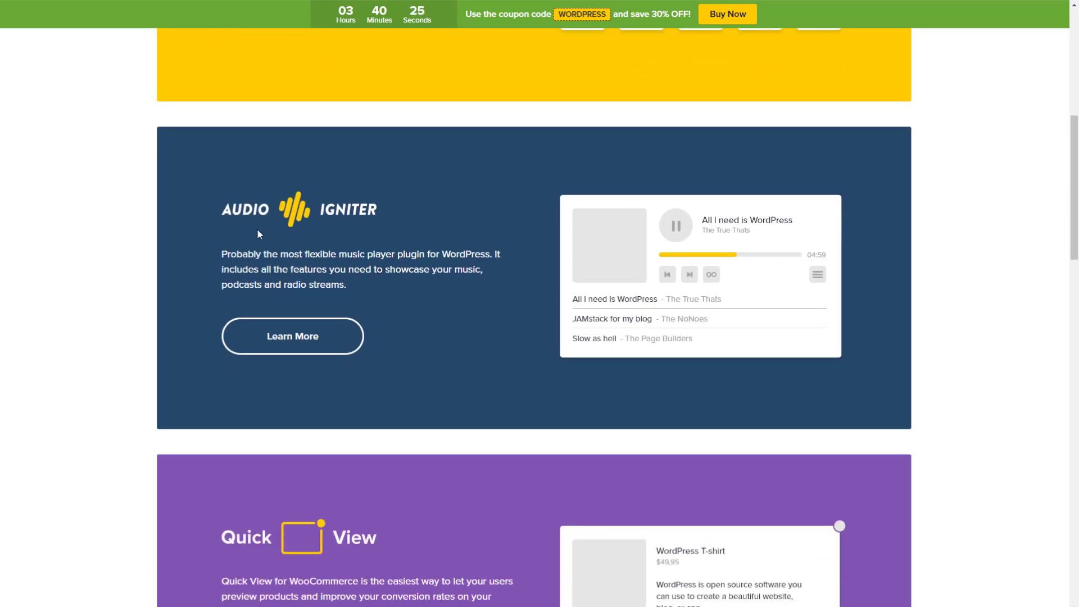
scroll(352, 228, "down", 4)
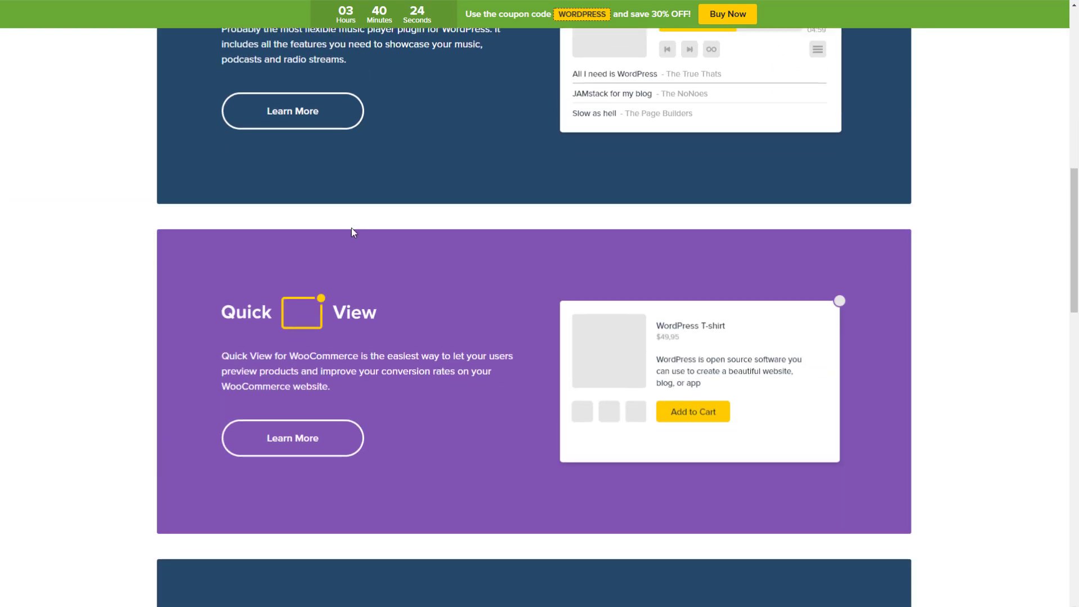
scroll(348, 312, "down", 5)
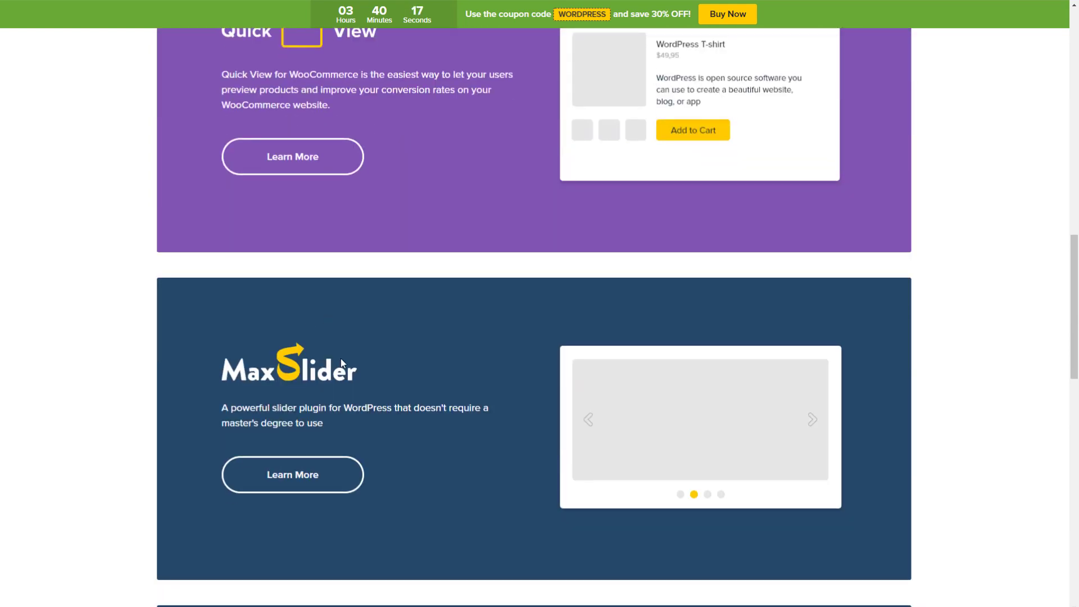
scroll(360, 356, "down", 3)
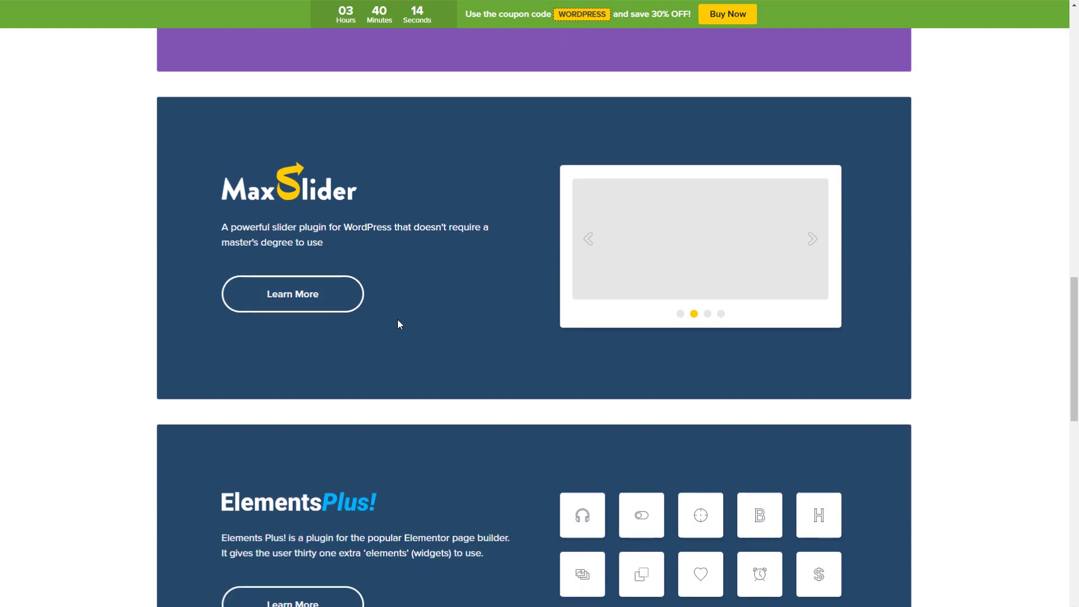
scroll(397, 321, "down", 4)
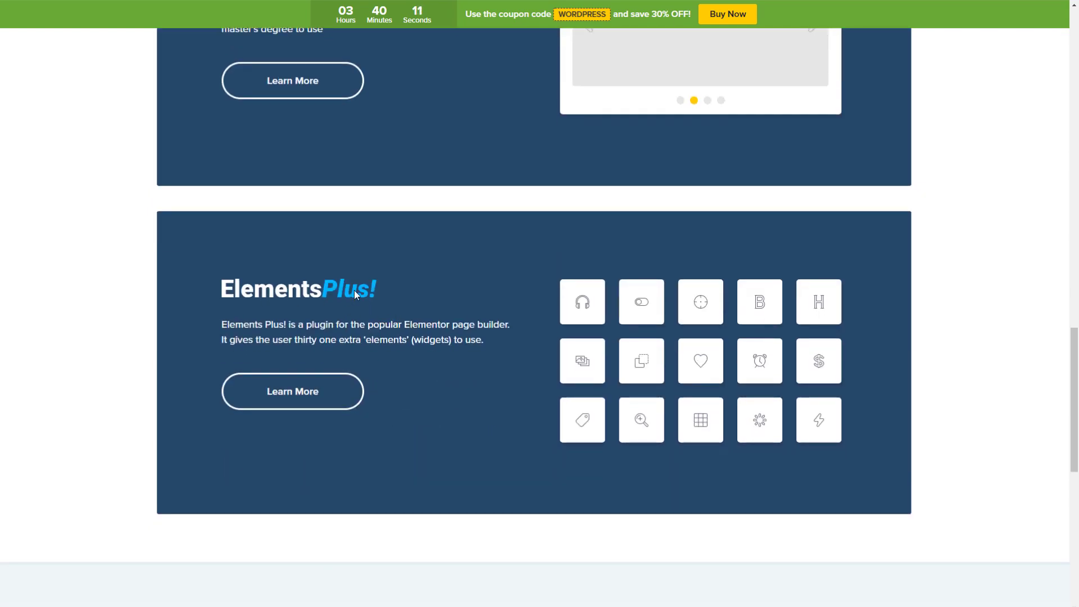
scroll(354, 292, "down", 3)
scroll(354, 295, "up", 20)
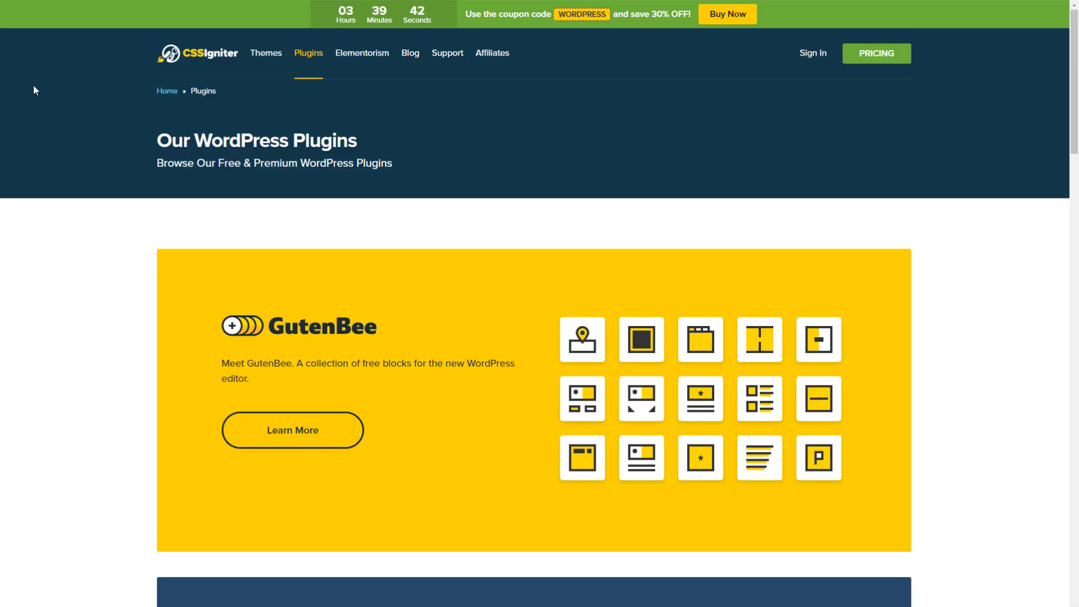
Step: Open the ElementsPlus! plugin page from the plugin list and read its feature details
scroll(34, 90, "down", 12)
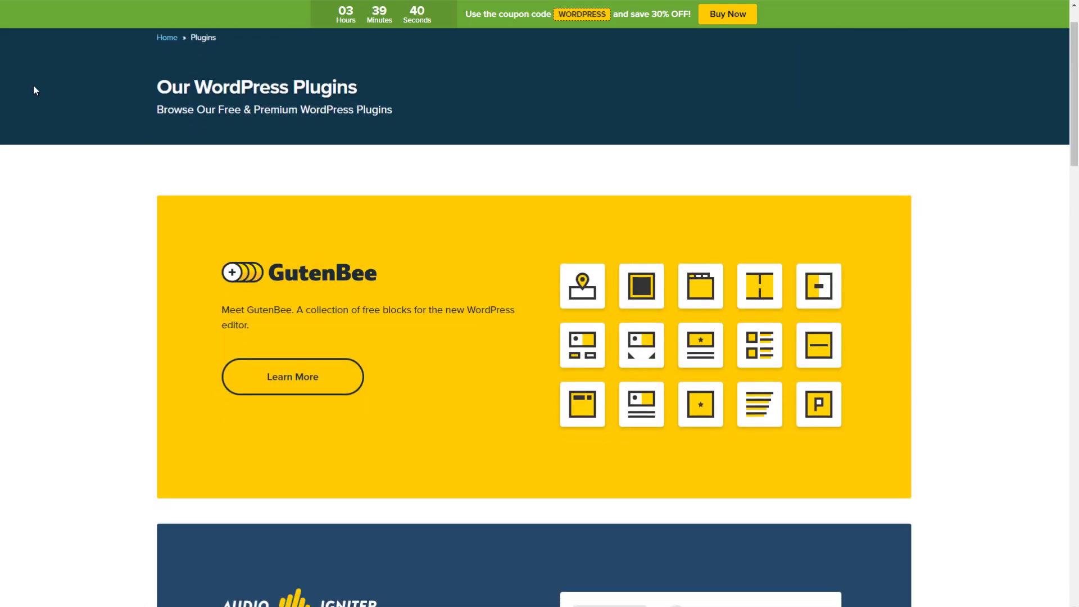
scroll(34, 90, "down", 9)
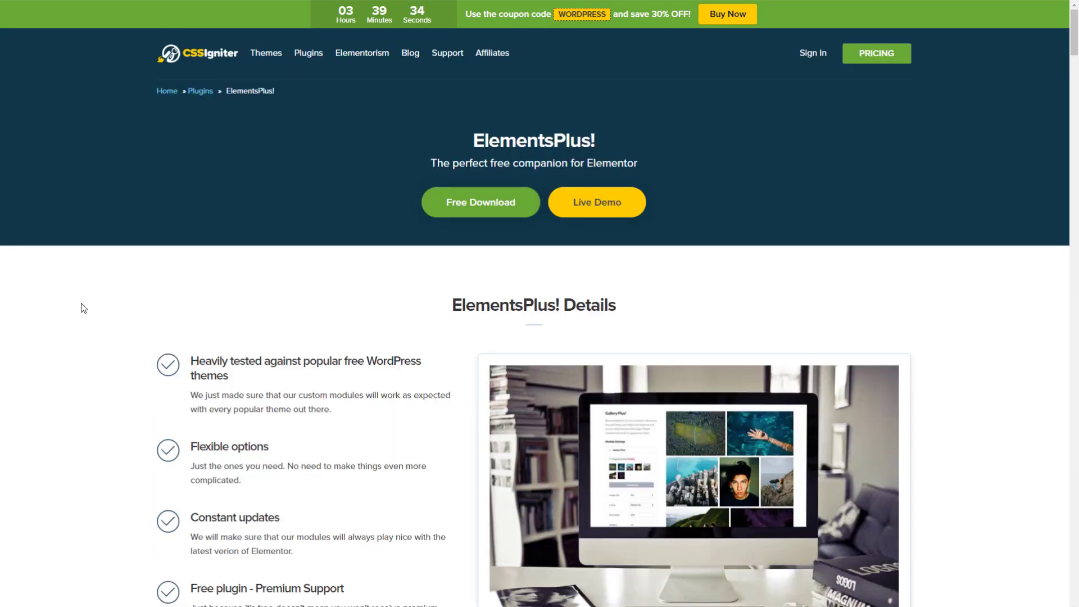
scroll(82, 306, "down", 3)
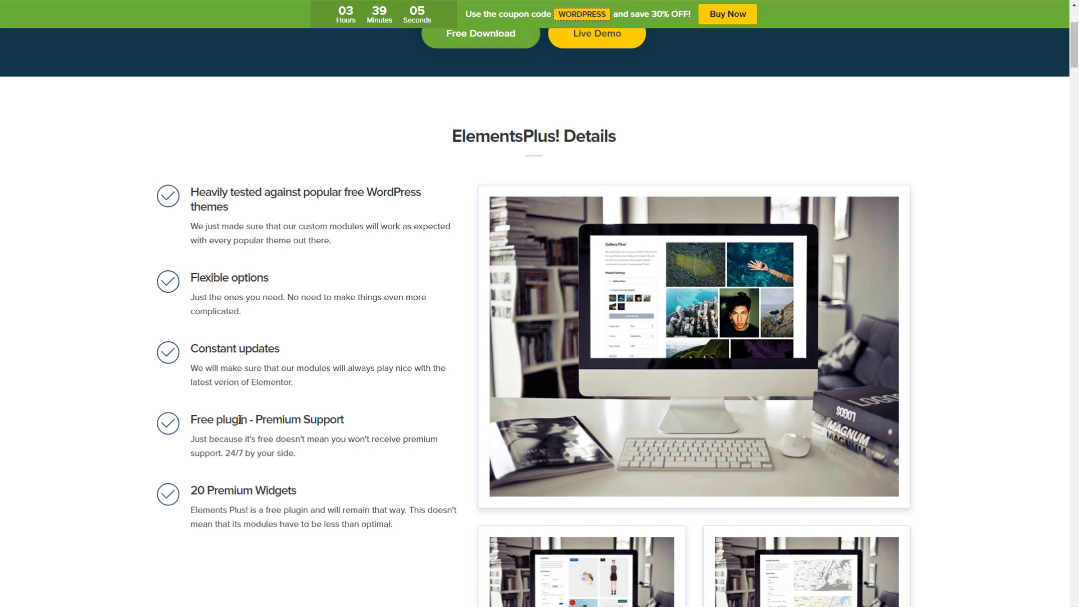
Step: Open the Elements Plus! listing on WordPress.org and review its description, version details and custom elements
scroll(291, 415, "down", 3)
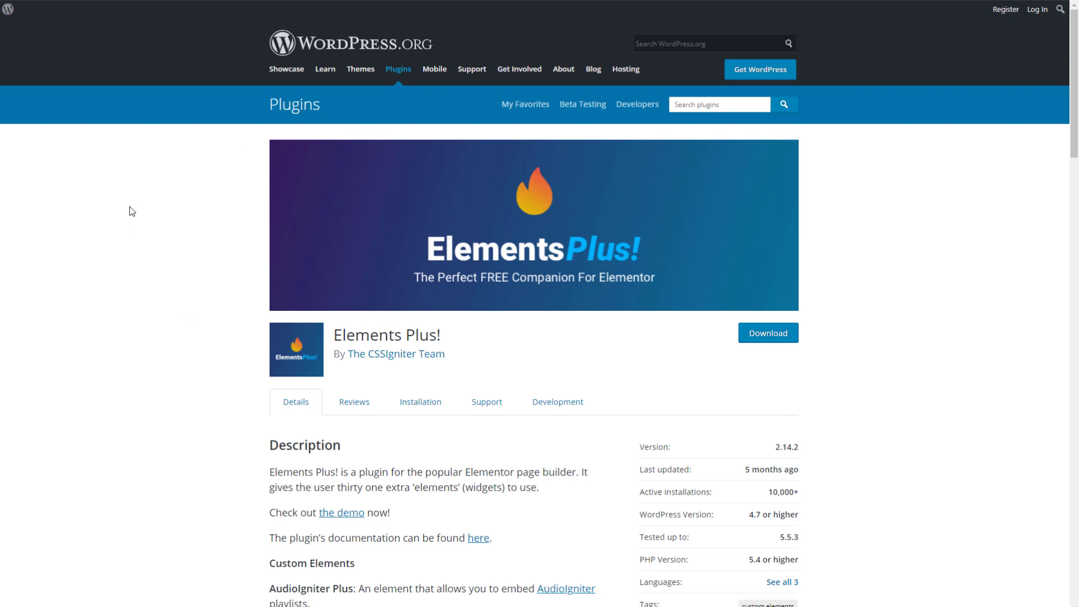
scroll(132, 211, "down", 3)
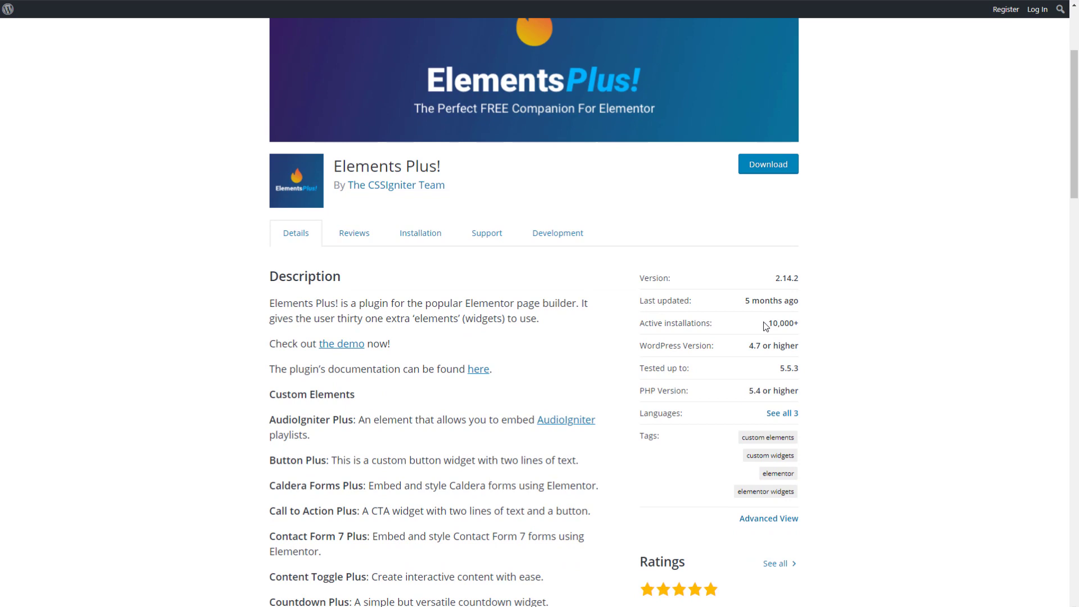
scroll(748, 338, "down", 2)
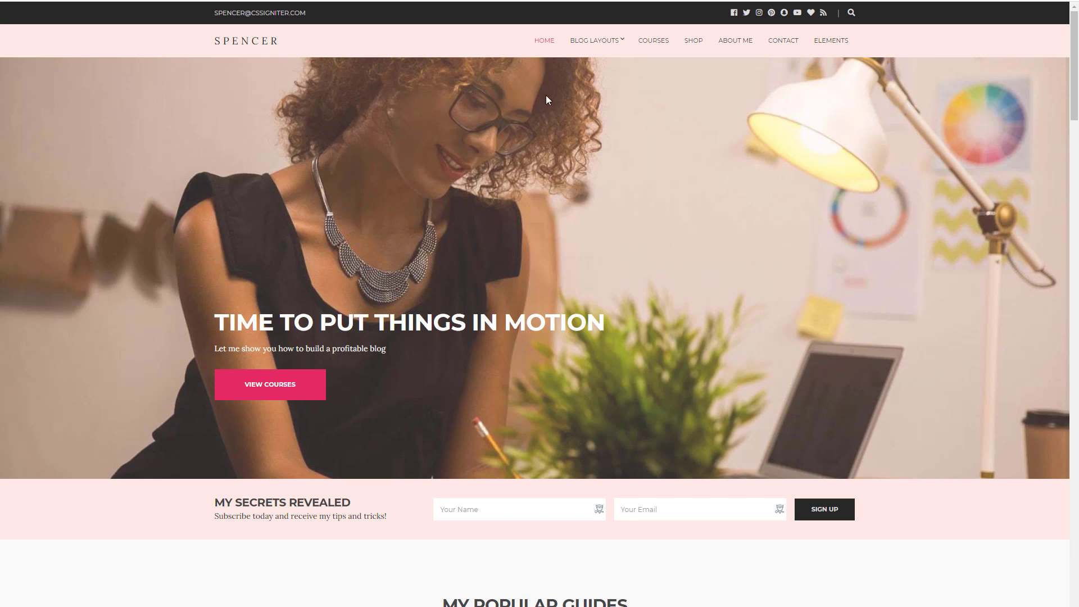
Step: Open the Spencer demo's 1 Columns / Sidebar blog layout and look through its posts and sidebar
mouse_move(621, 41)
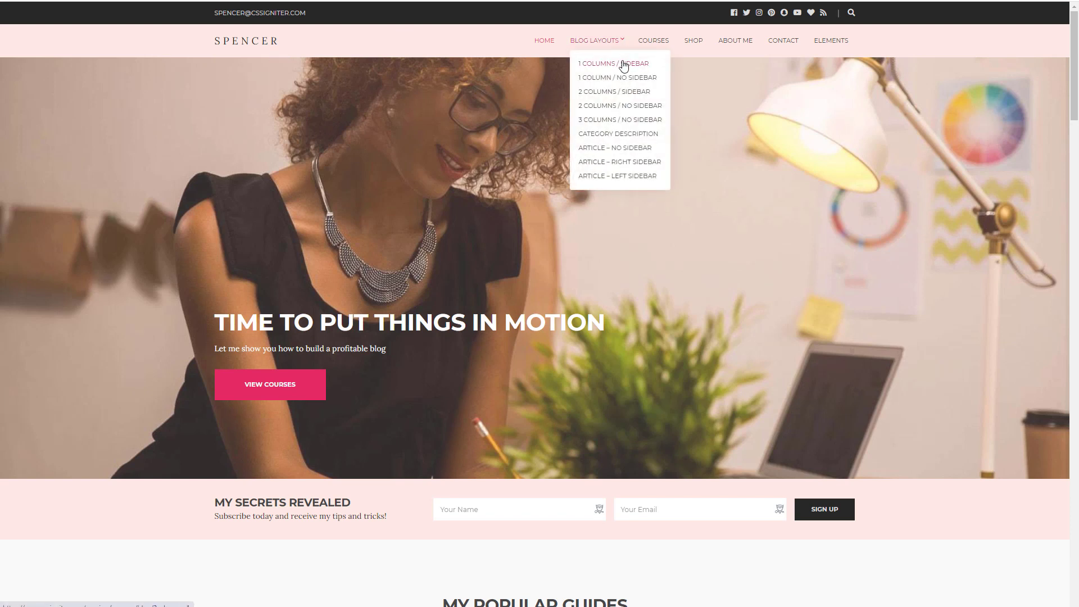
left_click(624, 66)
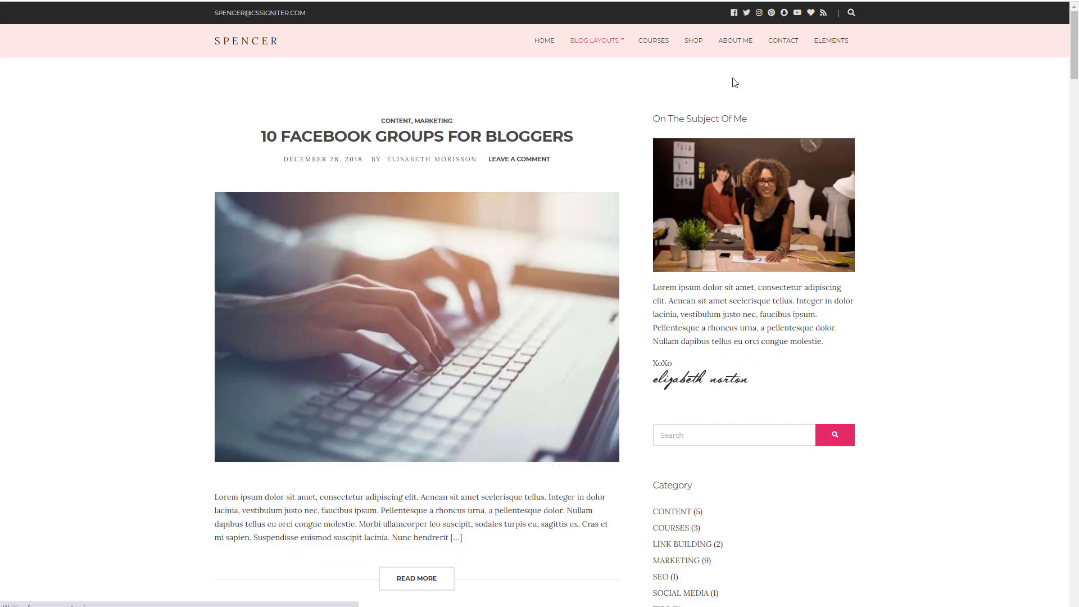
scroll(731, 88, "down", 3)
scroll(728, 87, "down", 7)
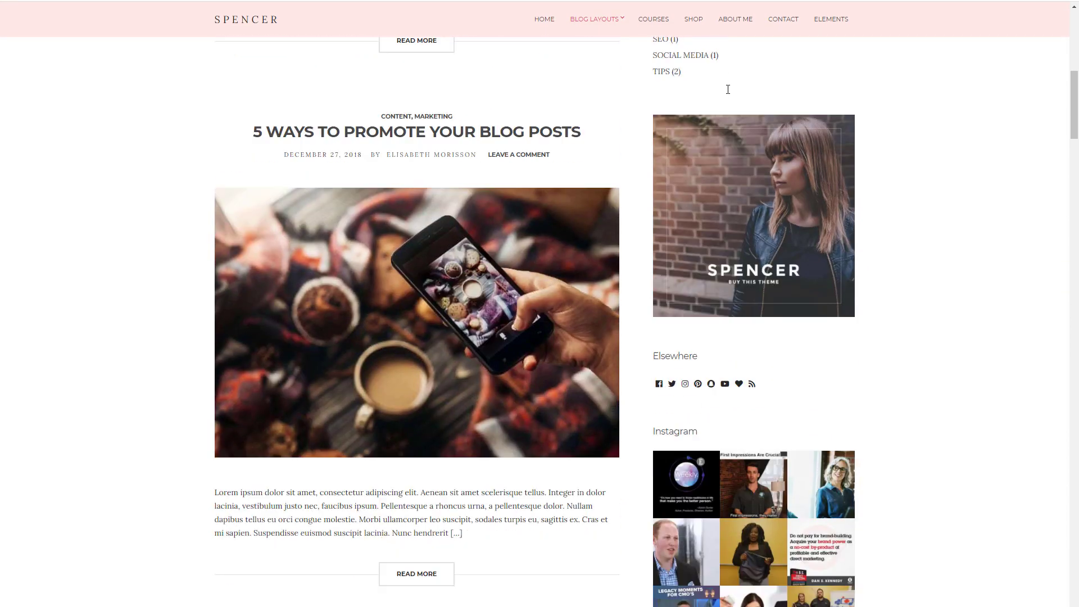
Step: Open the 1 Column / No Sidebar blog layout and look through its posts
mouse_move(617, 37)
left_click(617, 56)
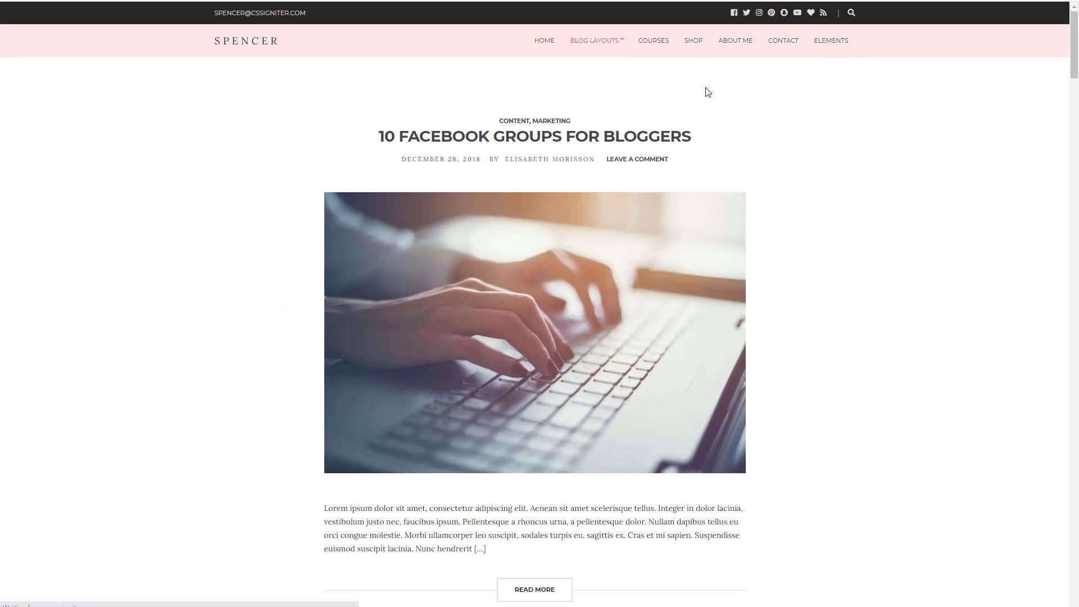
scroll(706, 91, "down", 6)
scroll(705, 92, "down", 10)
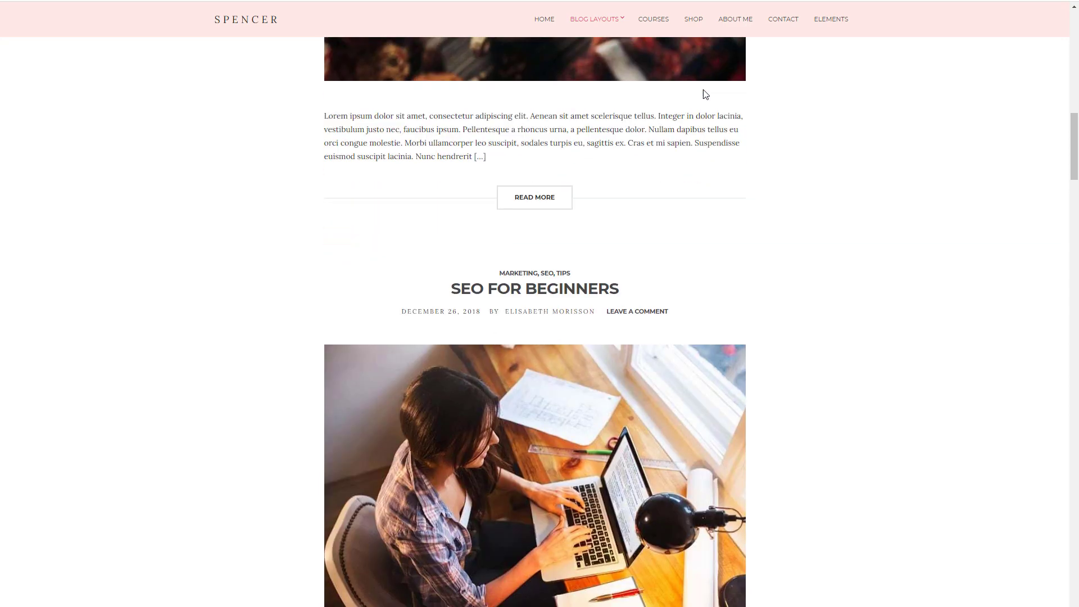
Step: Open the 3 Columns / No Sidebar blog layout and look through its whole post grid
scroll(703, 90, "up", 2)
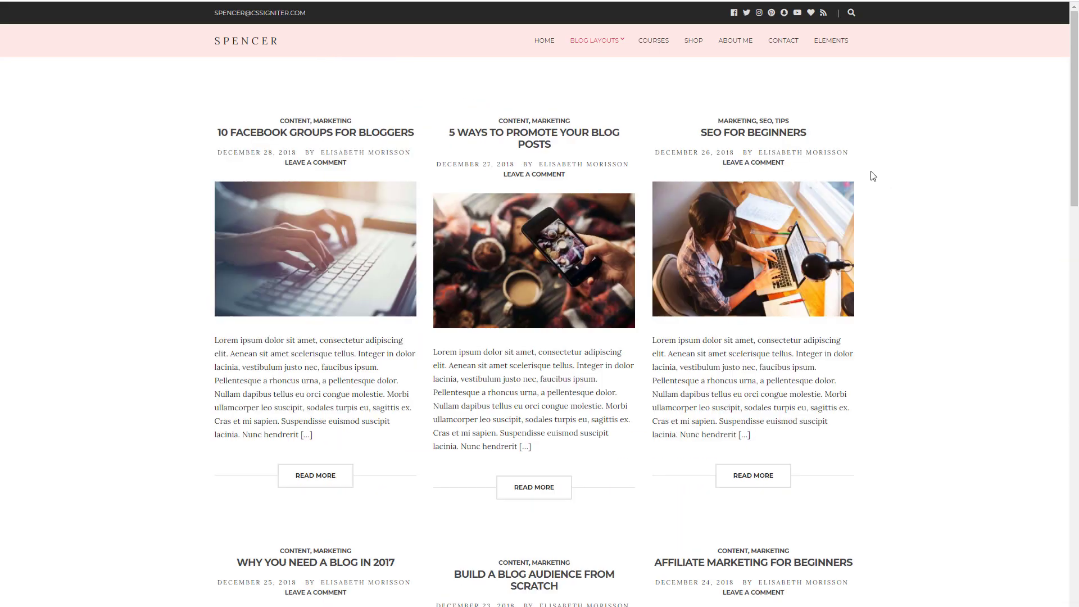
scroll(899, 171, "down", 1)
scroll(898, 172, "down", 13)
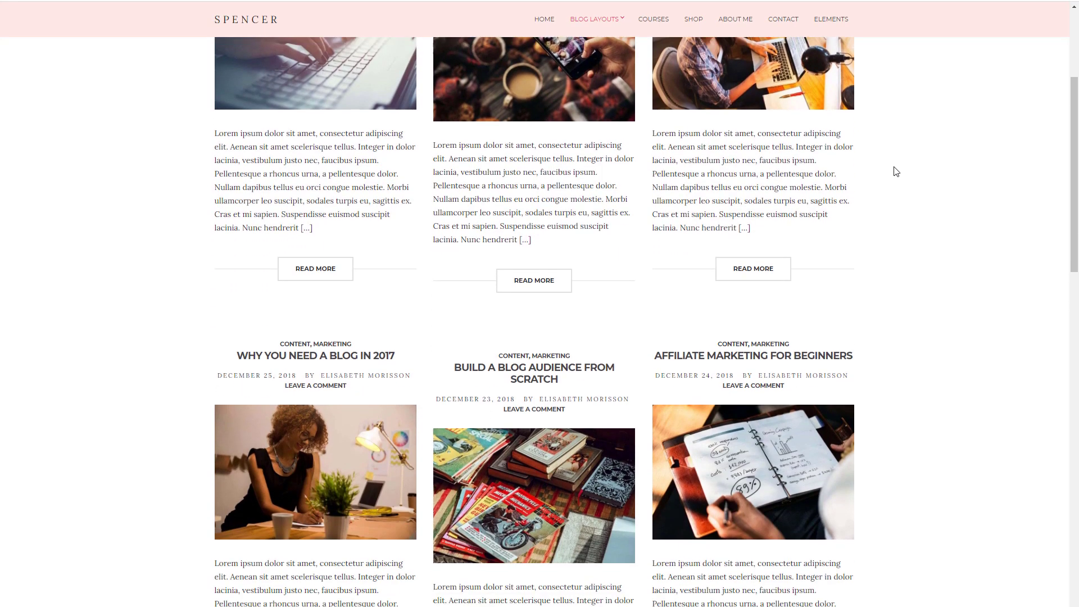
scroll(889, 172, "down", 6)
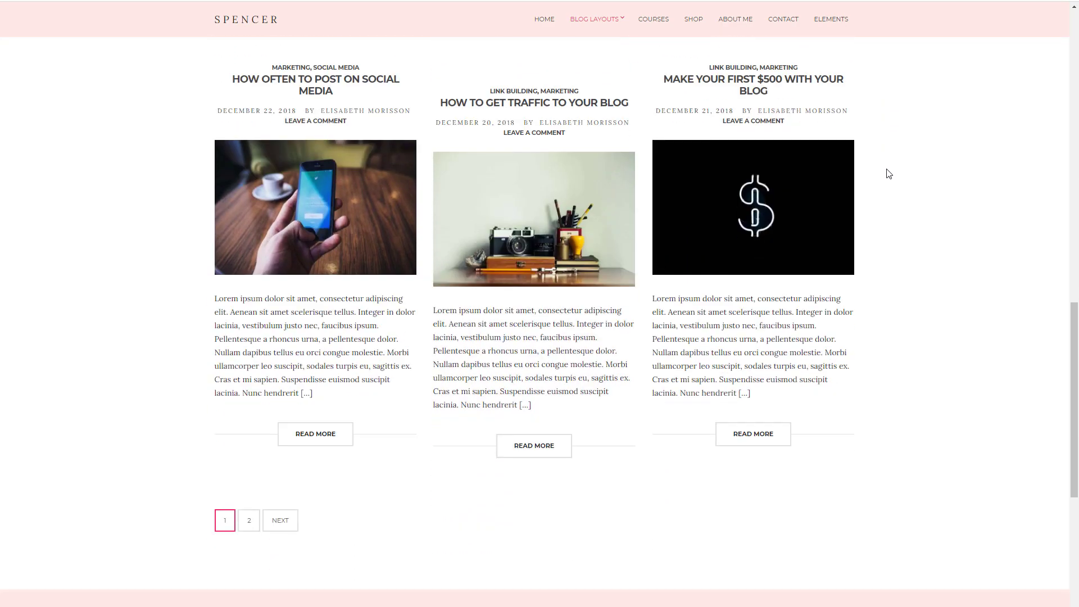
scroll(885, 173, "up", 12)
scroll(882, 174, "up", 10)
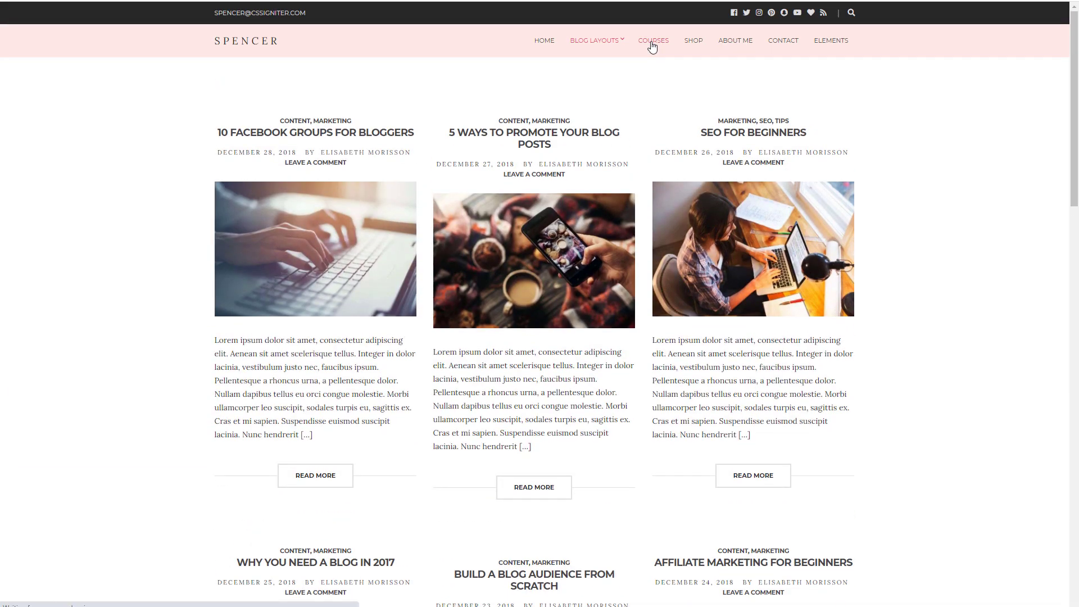
Step: View the demo's Courses page, then open the Shop page and browse its products
left_click(652, 41)
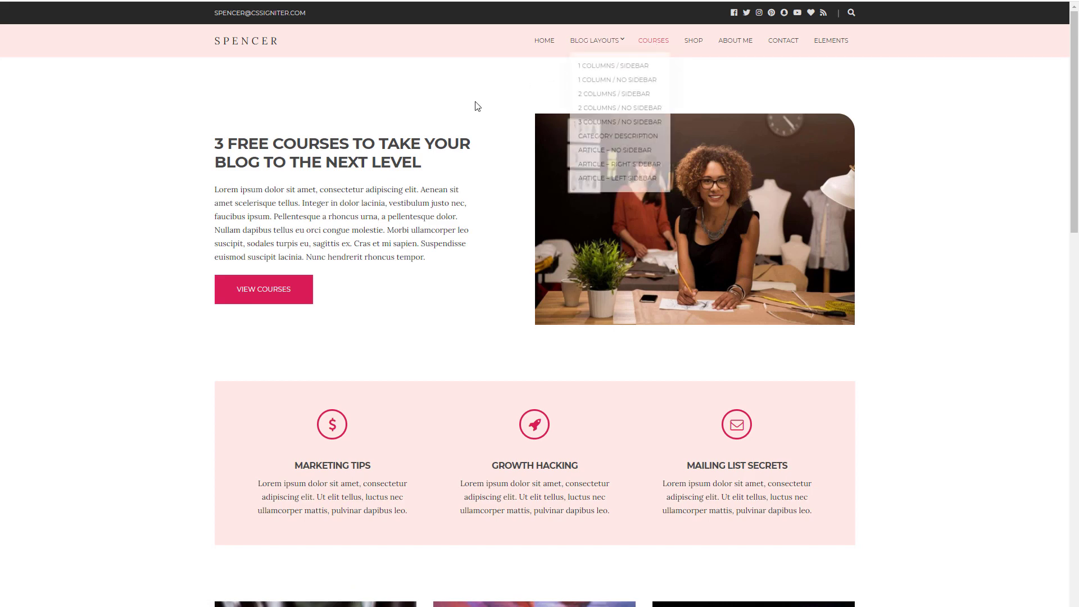
left_click(696, 42)
scroll(819, 139, "down", 9)
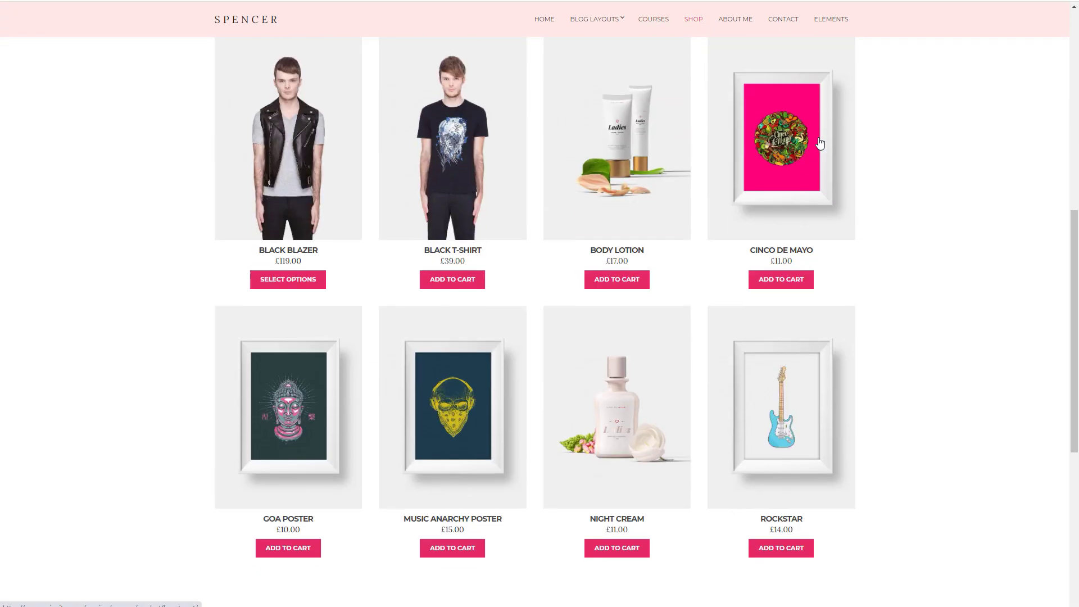
Step: View the demo's About Me page, then open the Contact page with its form
scroll(809, 129, "up", 7)
scroll(797, 115, "up", 3)
left_click(729, 41)
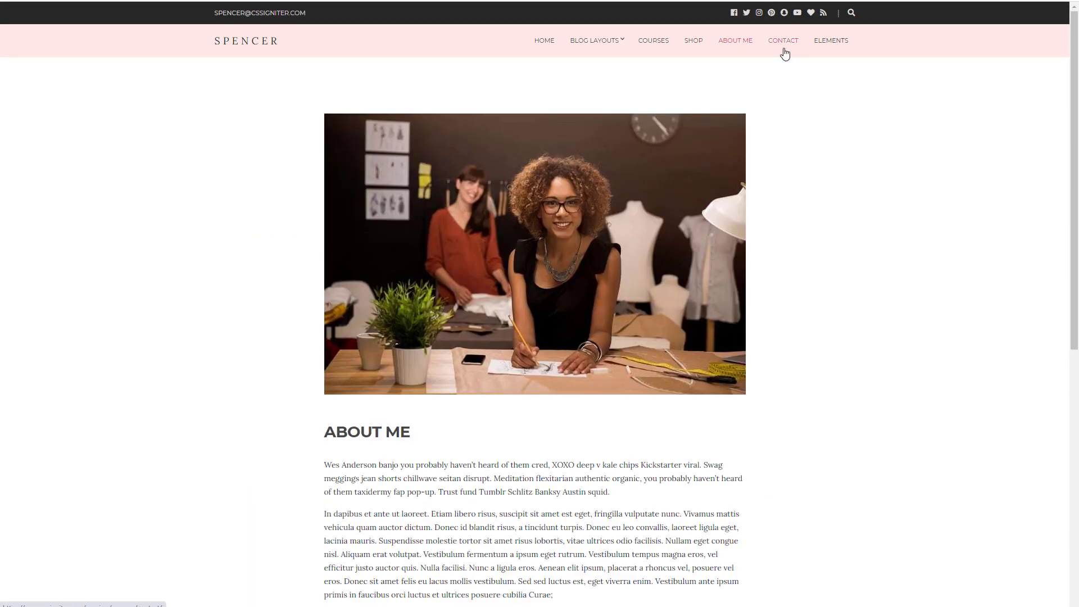
left_click(788, 46)
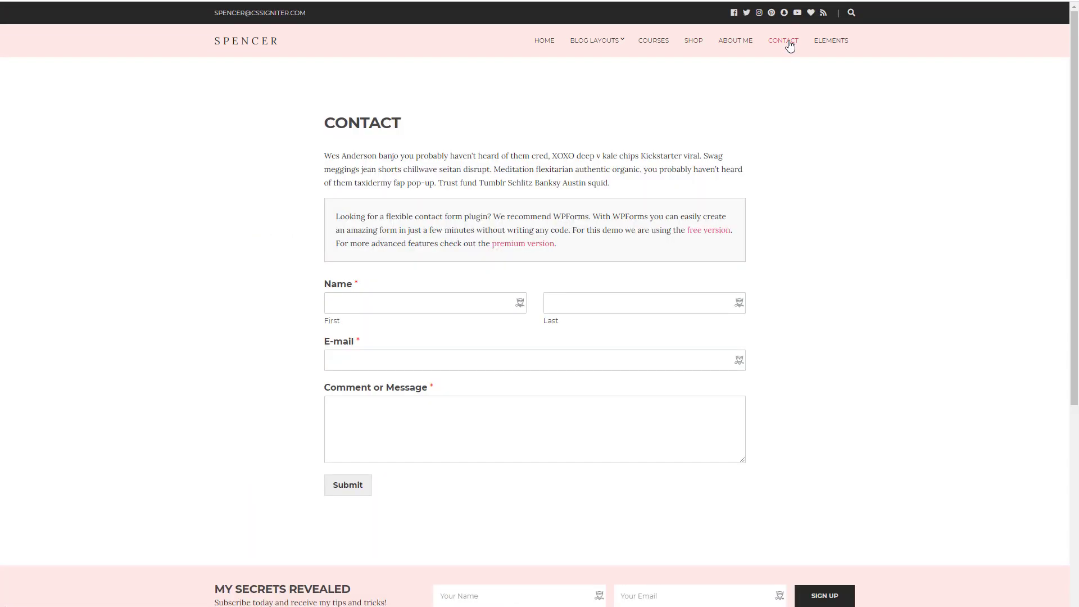
Step: Open the Spencer demo's Elements page and look through its sample headings, grids, buttons, icon boxes, testimonials and accordions
left_click(832, 44)
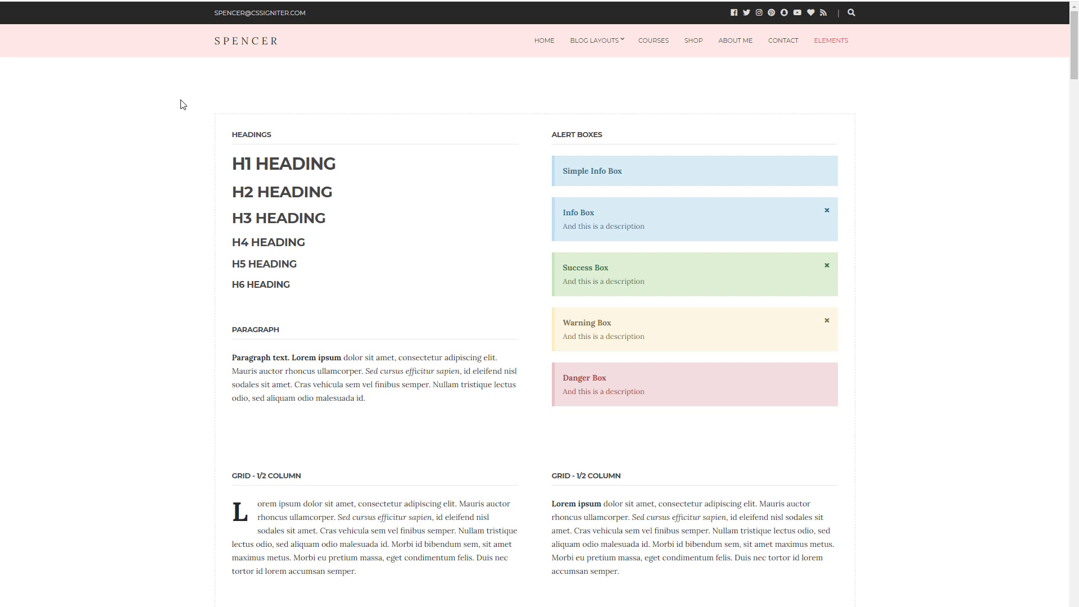
scroll(183, 104, "down", 6)
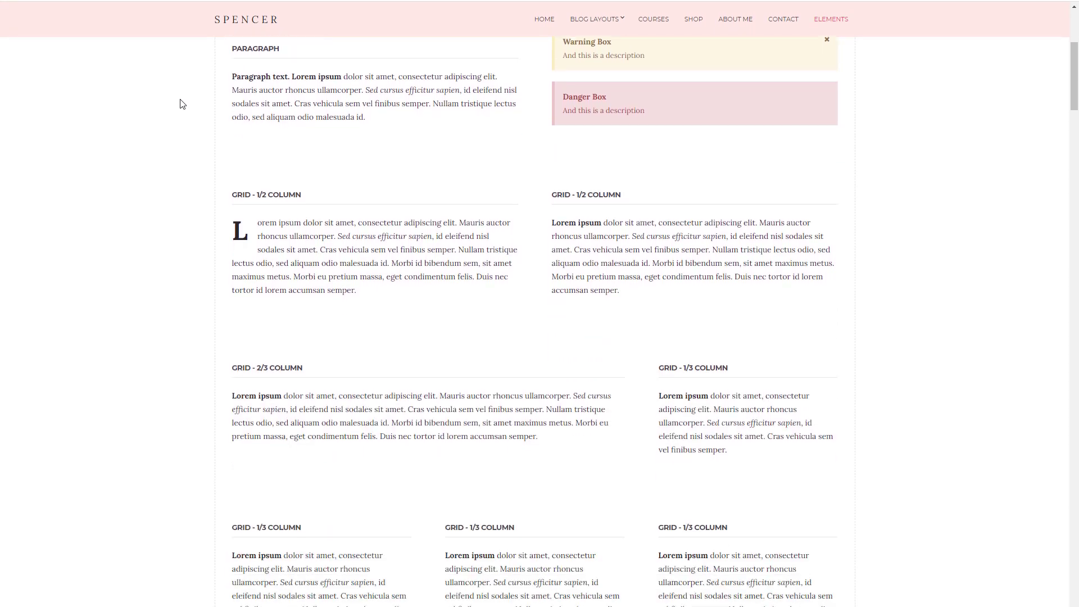
scroll(183, 104, "down", 10)
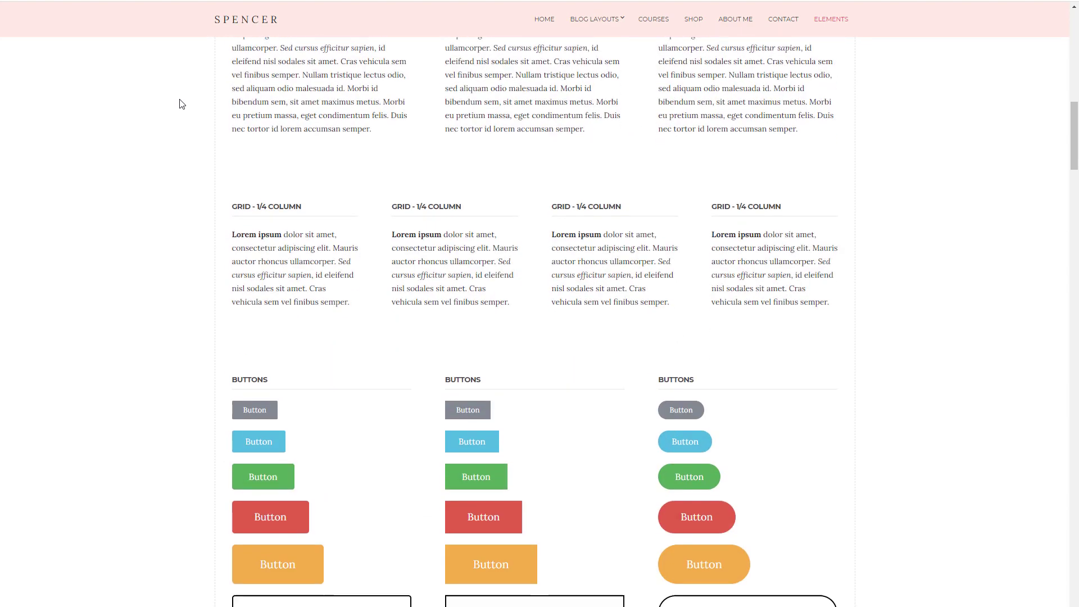
scroll(182, 104, "down", 12)
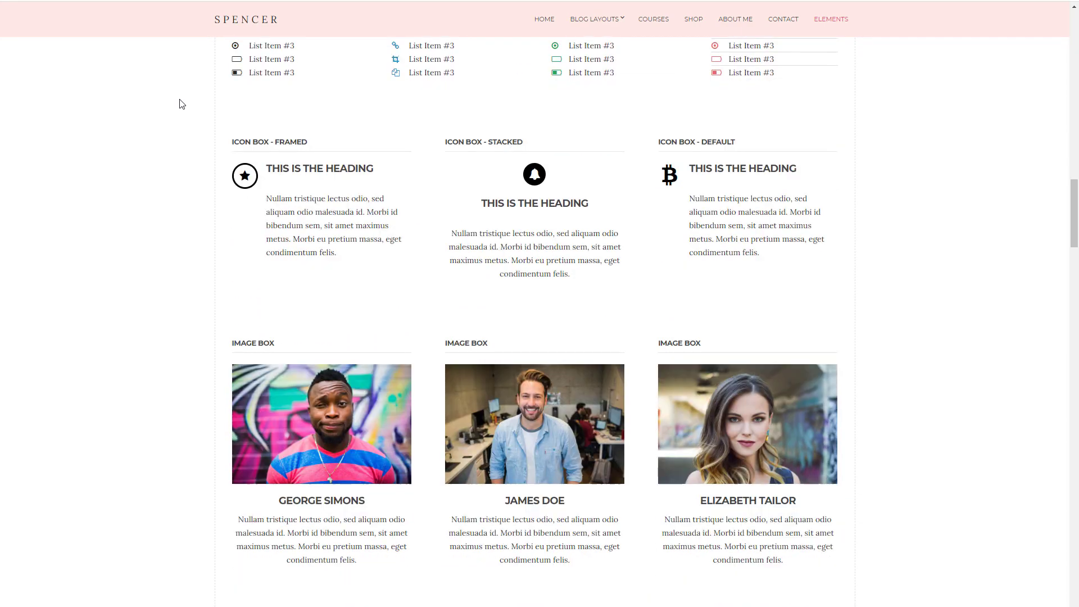
scroll(182, 104, "down", 9)
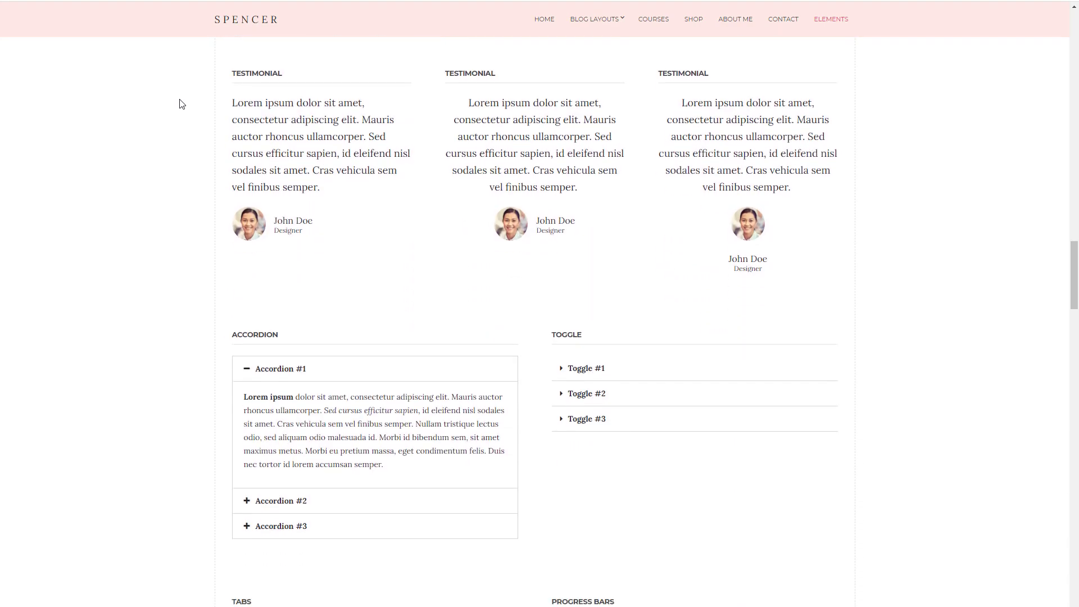
scroll(182, 104, "down", 16)
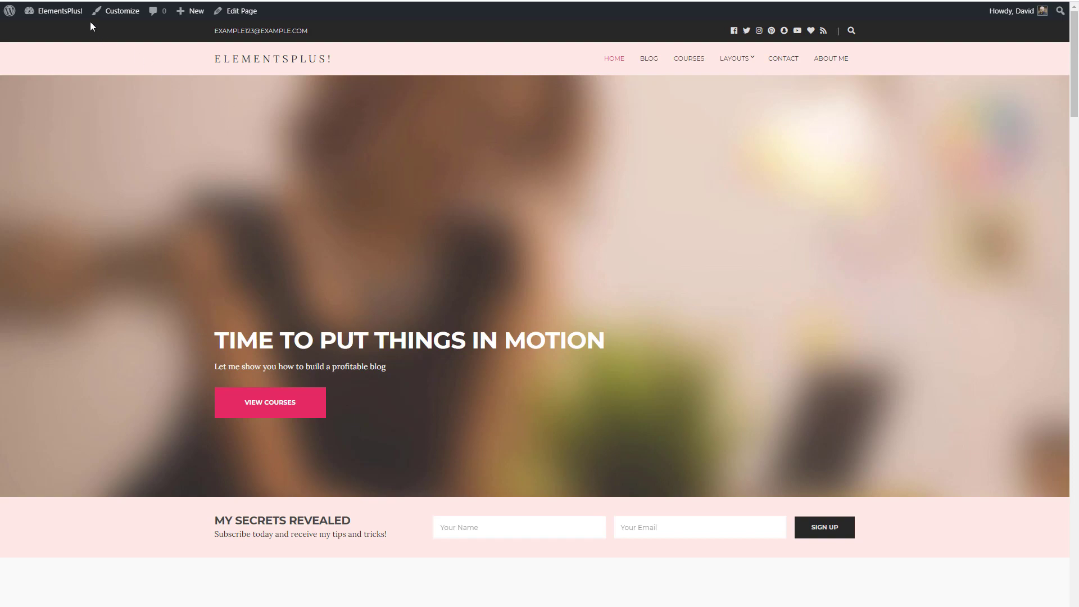
Step: Go to the ElementsPlus! site's WordPress dashboard and open the Elements Plus! settings of Elementor
mouse_move(56, 11)
left_click(49, 29)
mouse_move(81, 147)
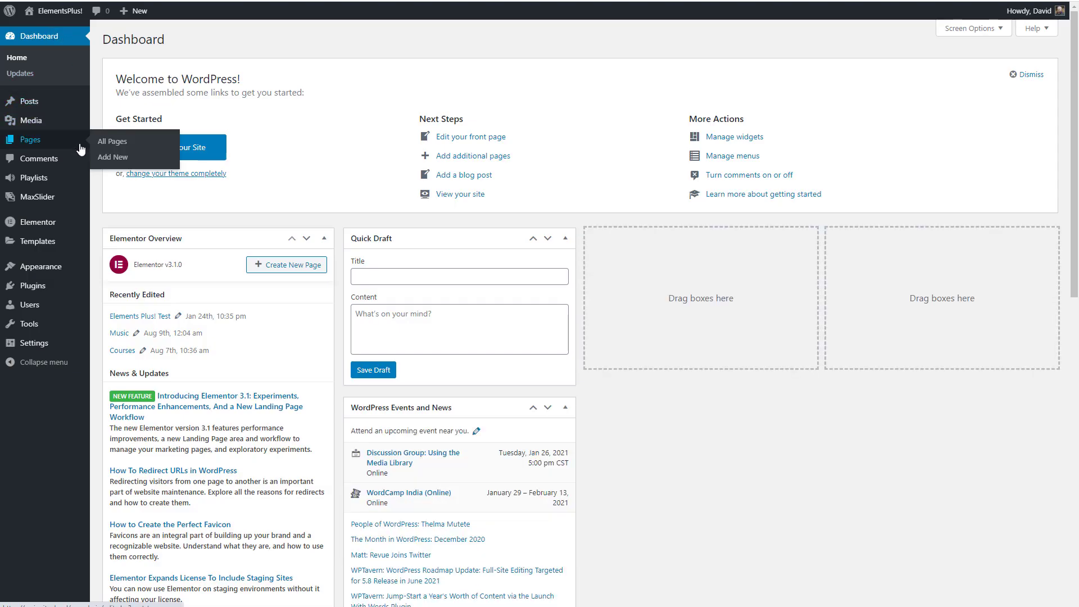
mouse_move(34, 227)
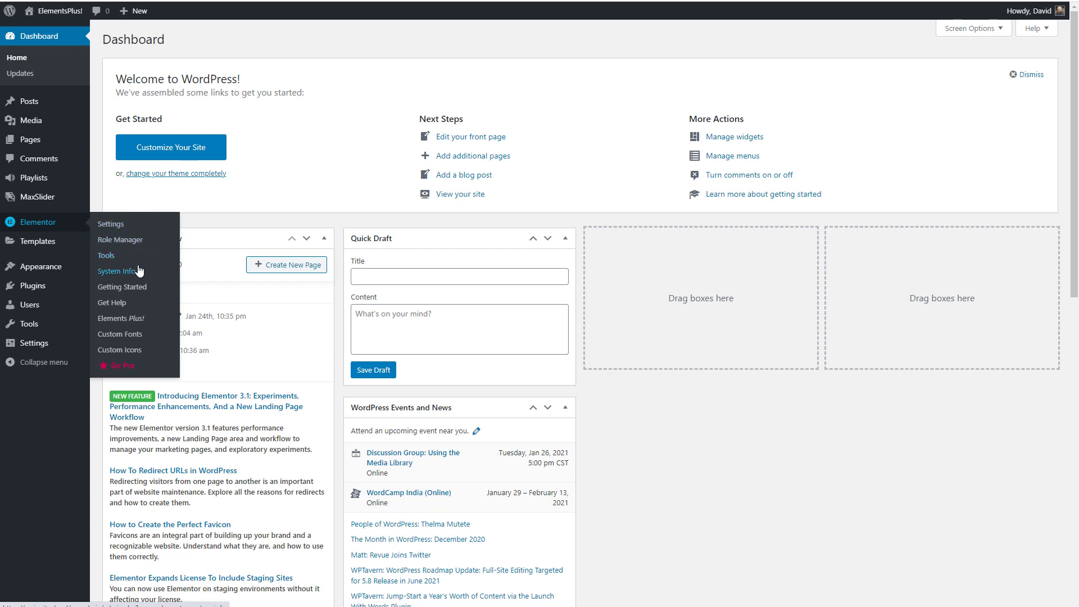
left_click(124, 321)
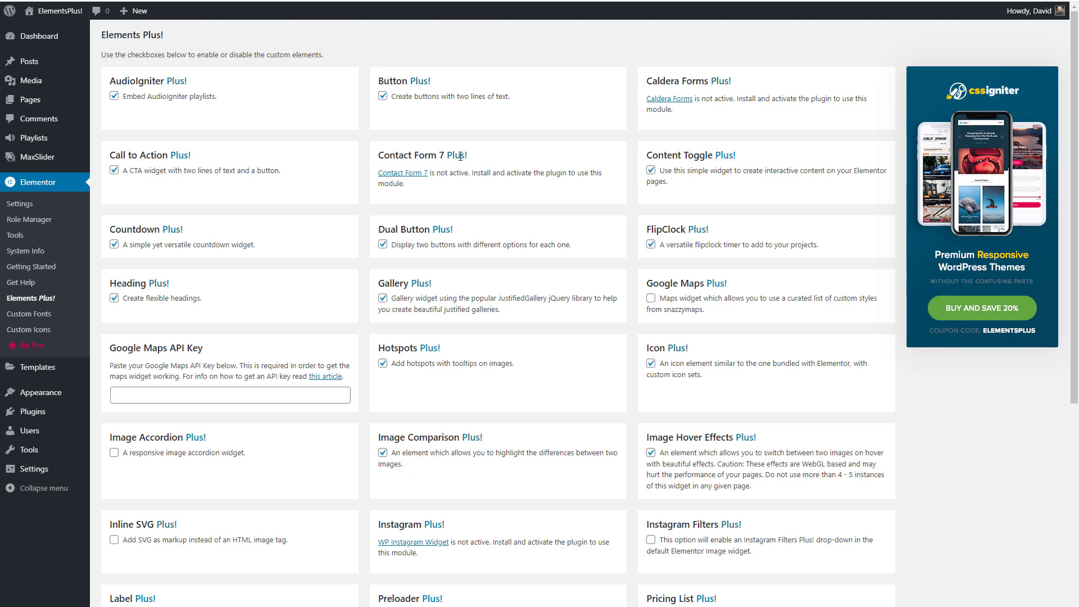
Step: Look through the full list of Elements Plus! modules, checking which ones are enabled or need another plugin
scroll(460, 156, "down", 6)
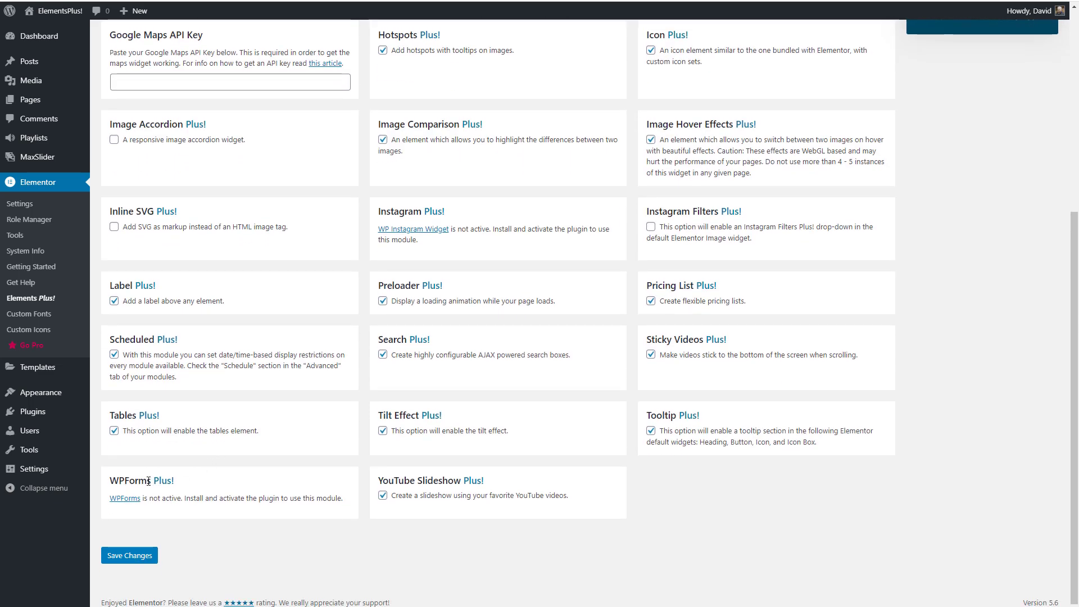
scroll(171, 480, "up", 6)
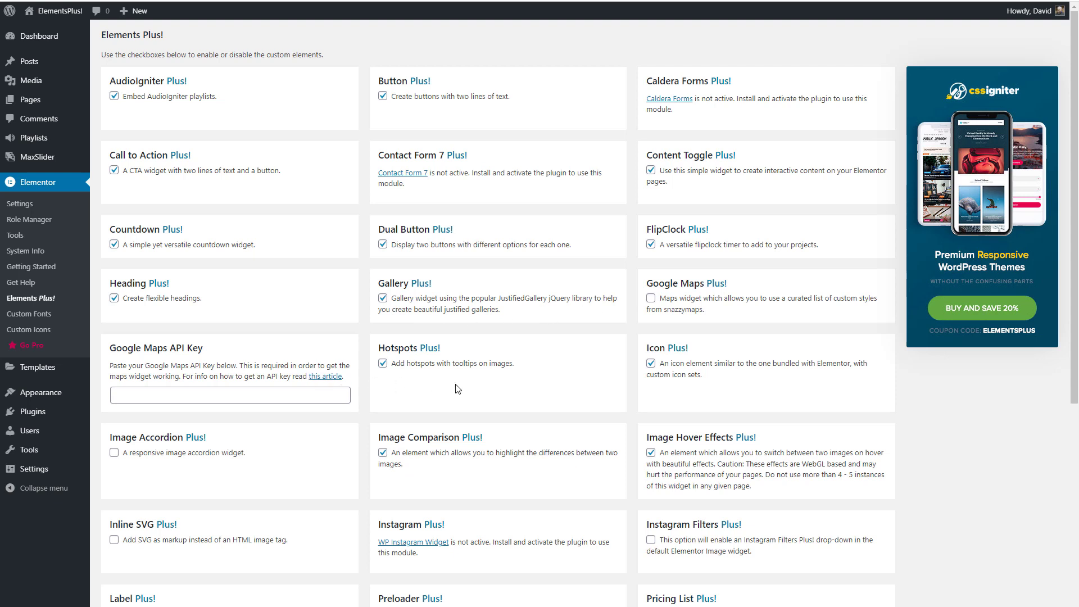
scroll(456, 388, "down", 3)
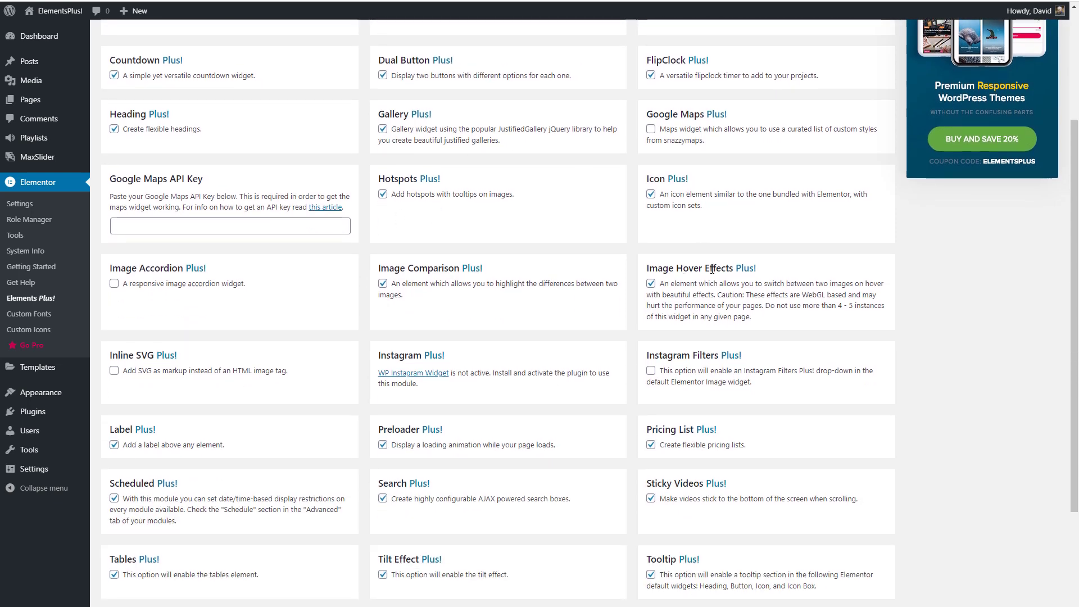
scroll(712, 268, "down", 1)
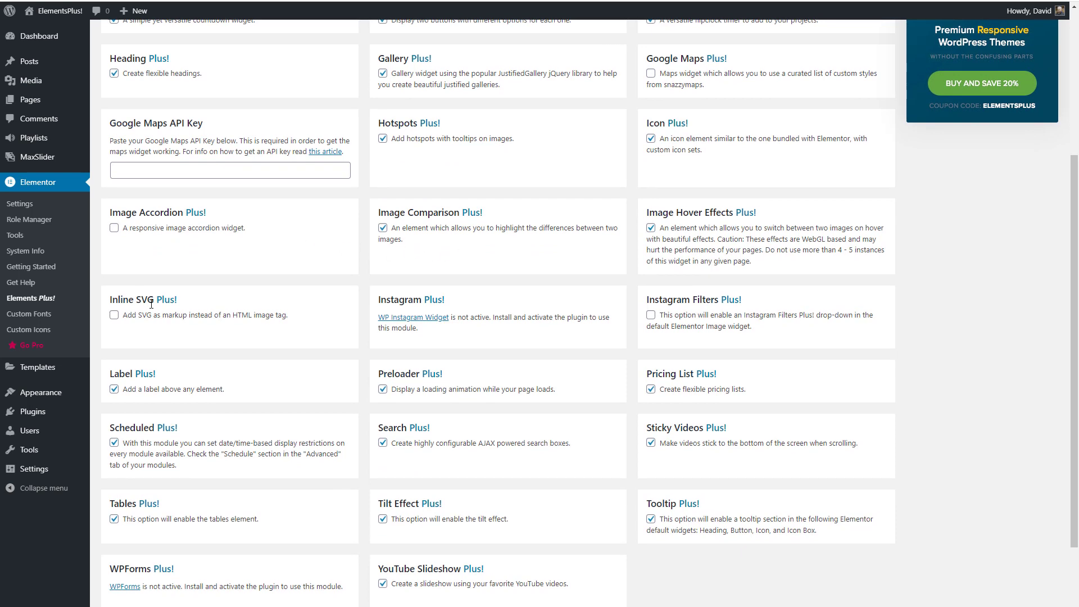
scroll(423, 213, "down", 2)
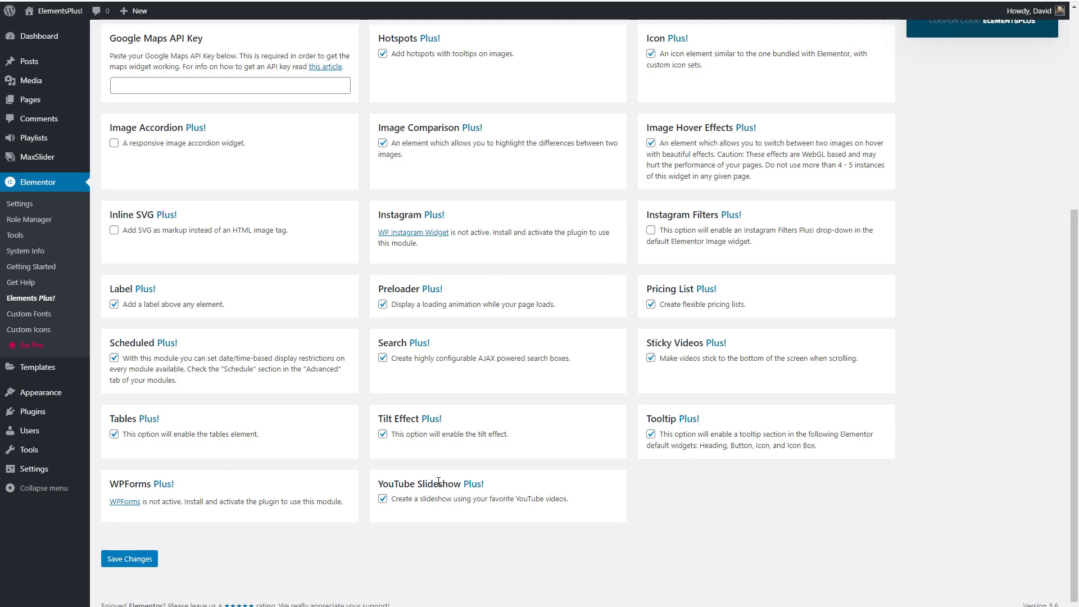
scroll(439, 460, "up", 6)
Step: Open the Testing Elements Plus page from the site's pages for editing with Elementor
left_click(35, 104)
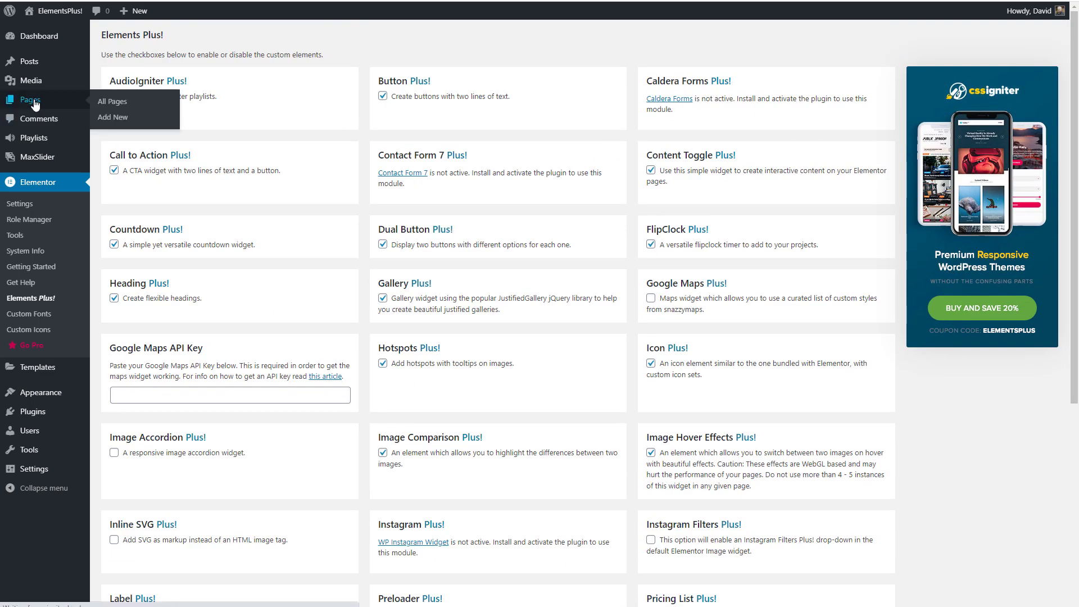
left_click(186, 489)
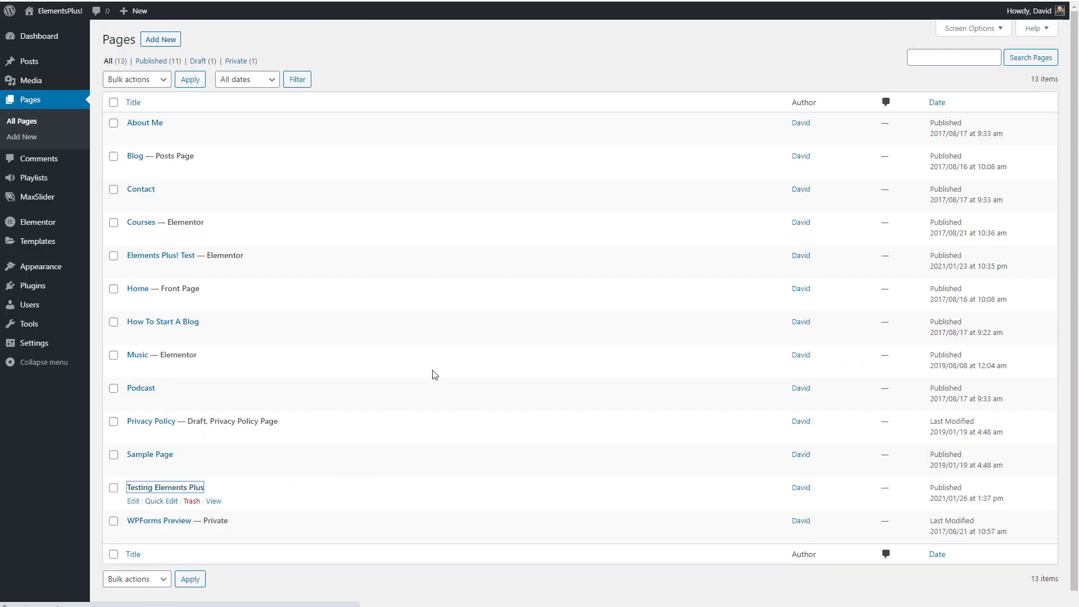
left_click(262, 40)
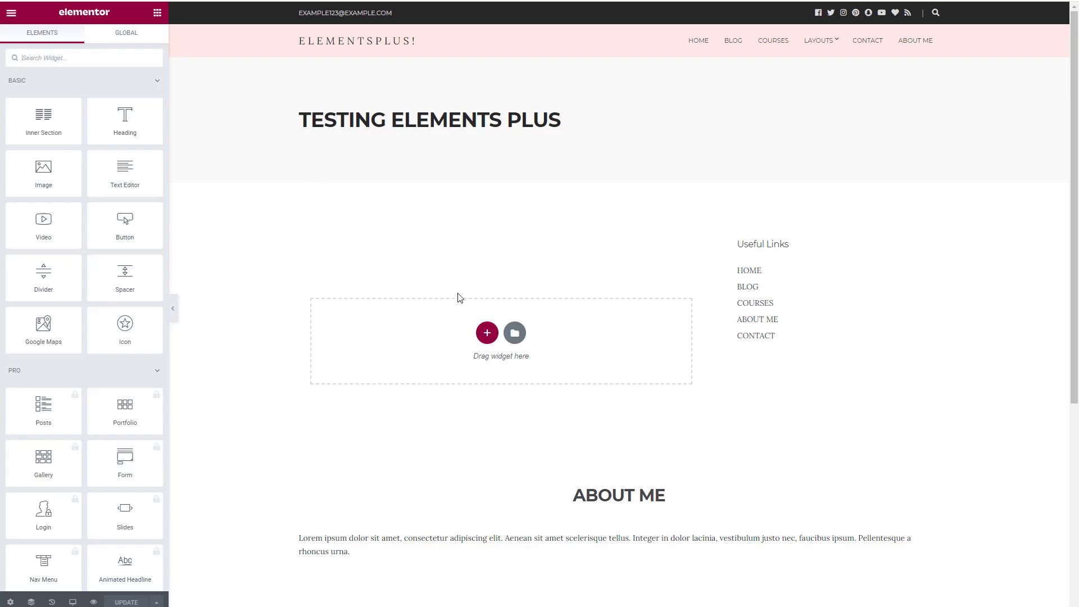
Step: Add a single-column section to the page and place a Heading Plus! widget from the Elements Plus! category in it
left_click(485, 334)
left_click(354, 360)
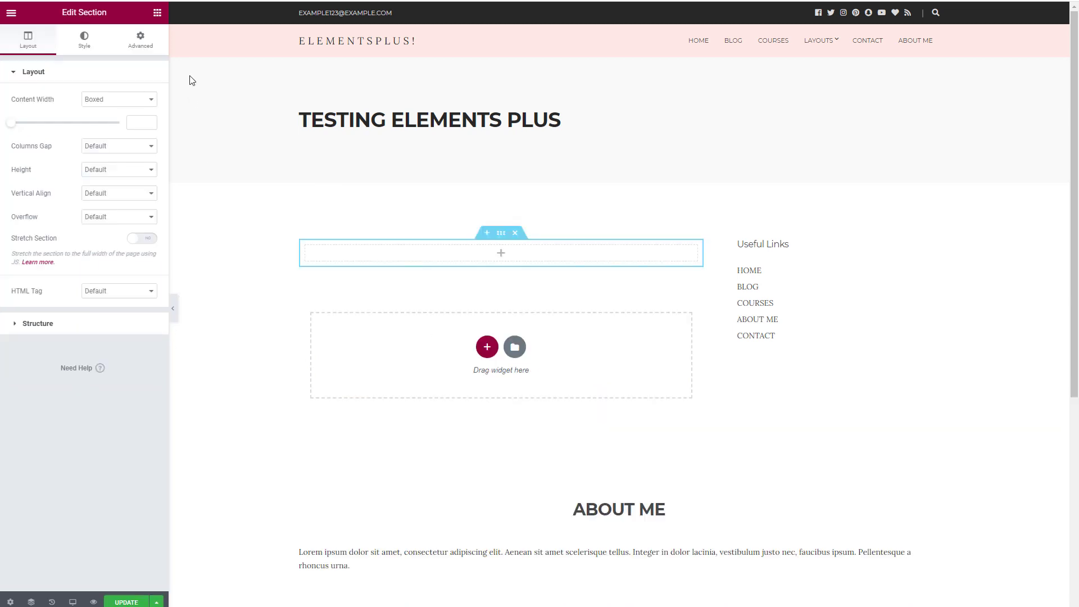
left_click(156, 13)
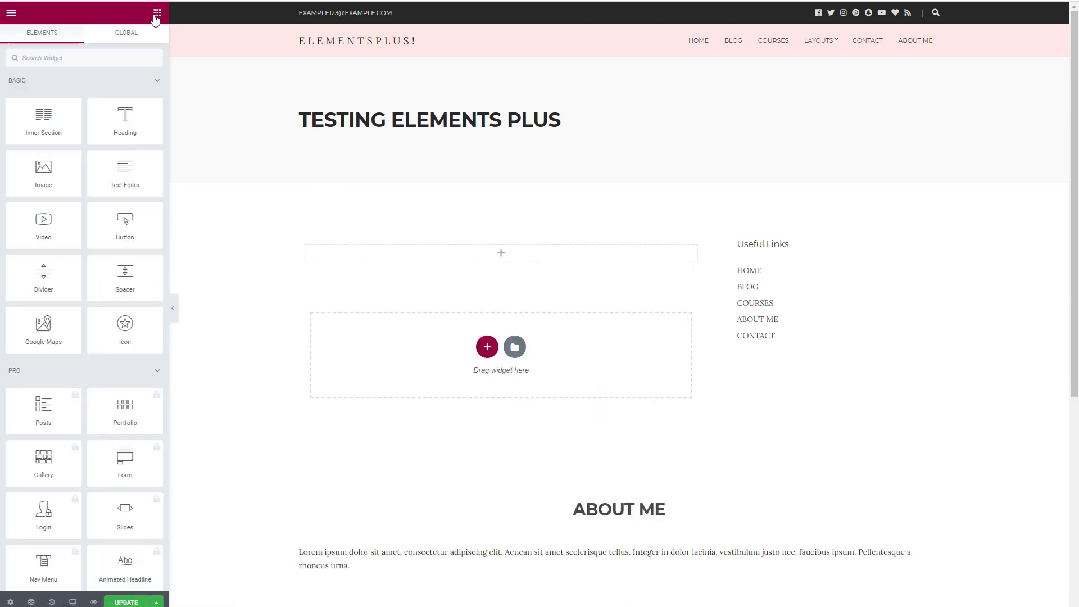
left_click(77, 83)
left_click(75, 109)
left_click(78, 140)
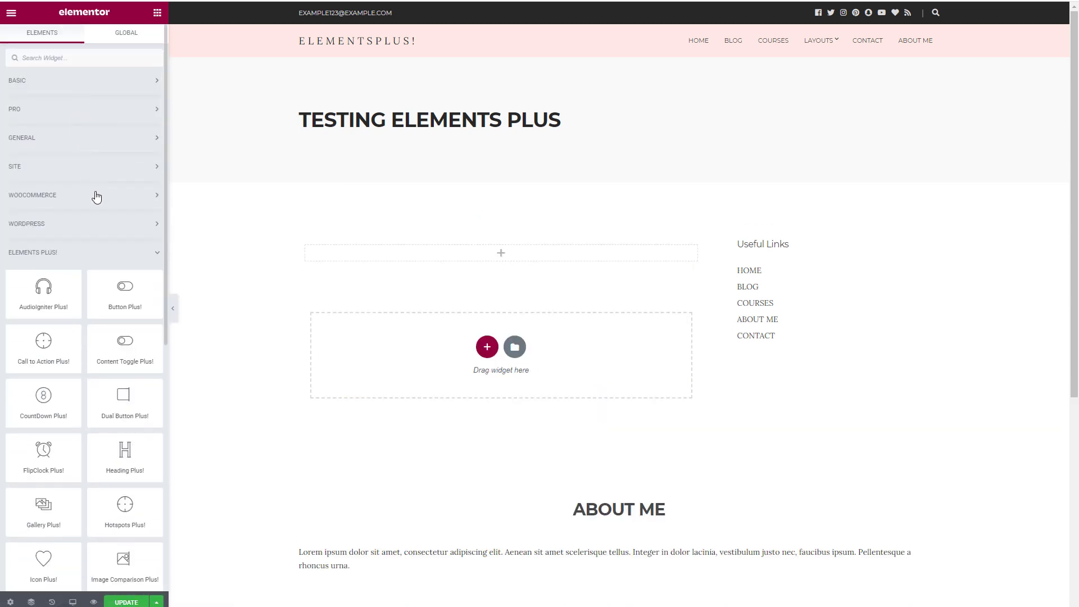
scroll(97, 198, "down", 2)
left_click_drag(126, 340, 361, 258)
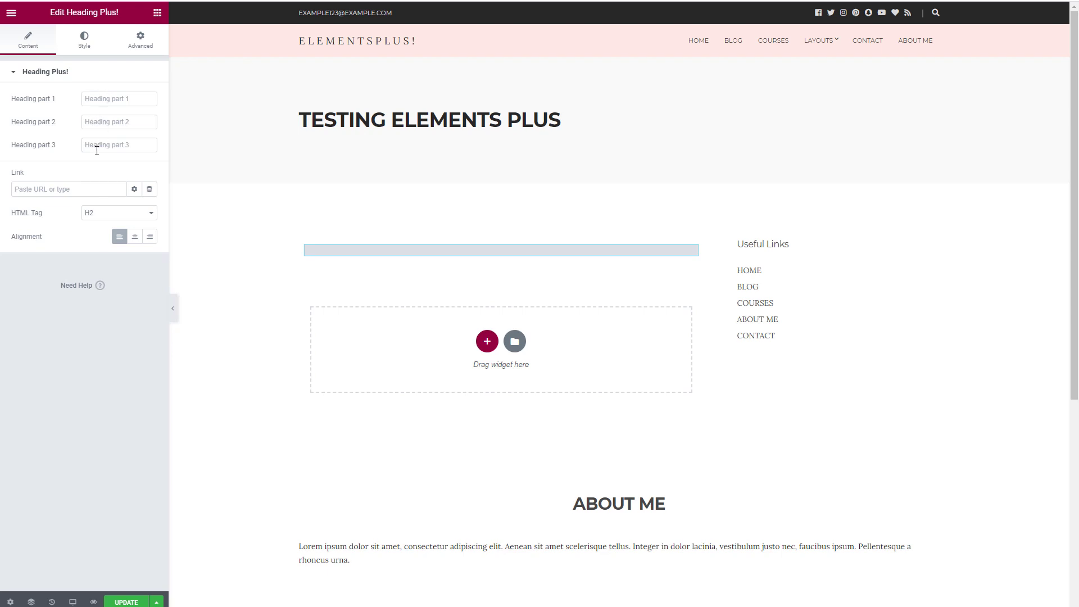
Step: Fill in the three heading parts as "Your Birthday", "Is In Three" and "More Days"
left_click(103, 99)
type("Your")
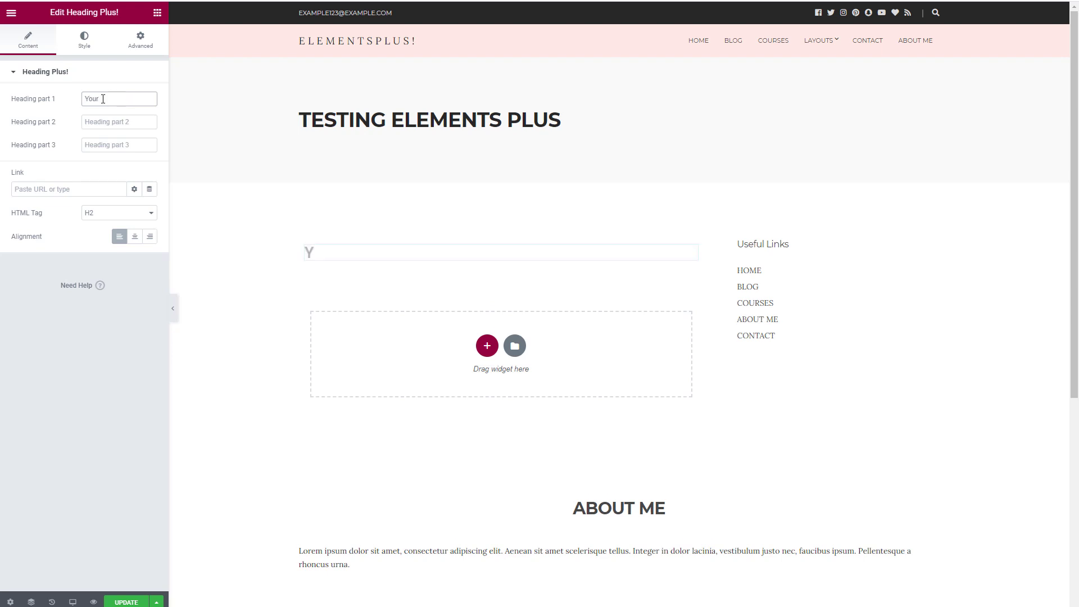
type(" Birthday")
key("Tab")
type("Is In Three")
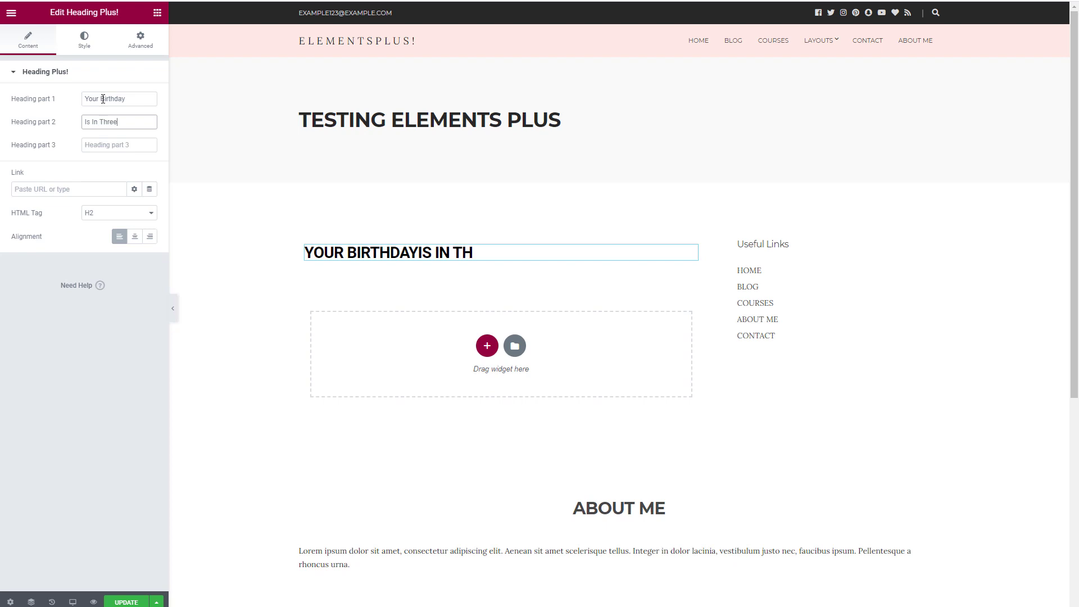
key("Tab")
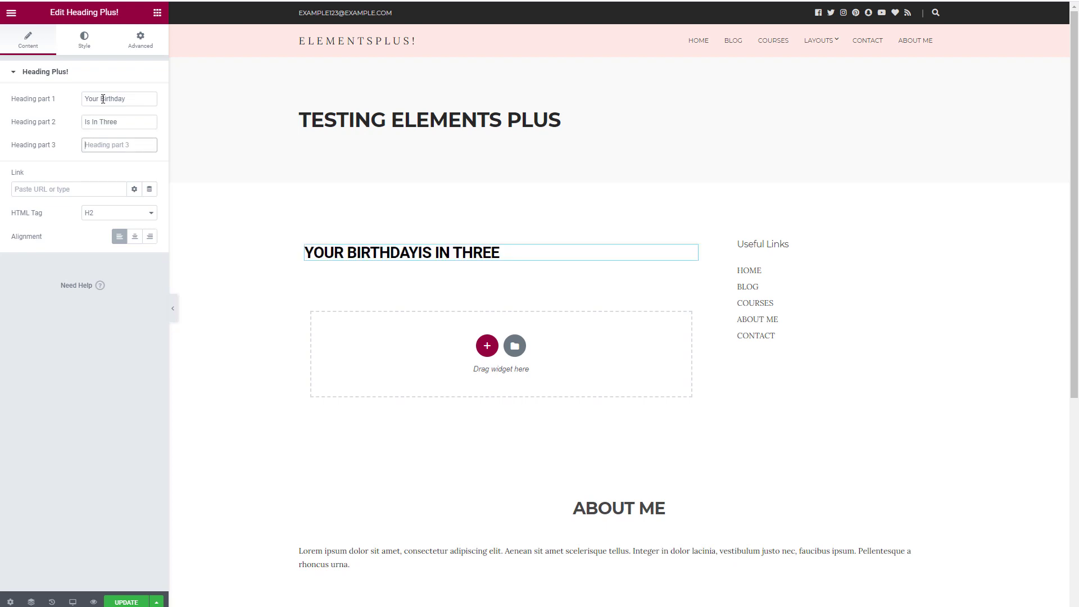
type("More Day")
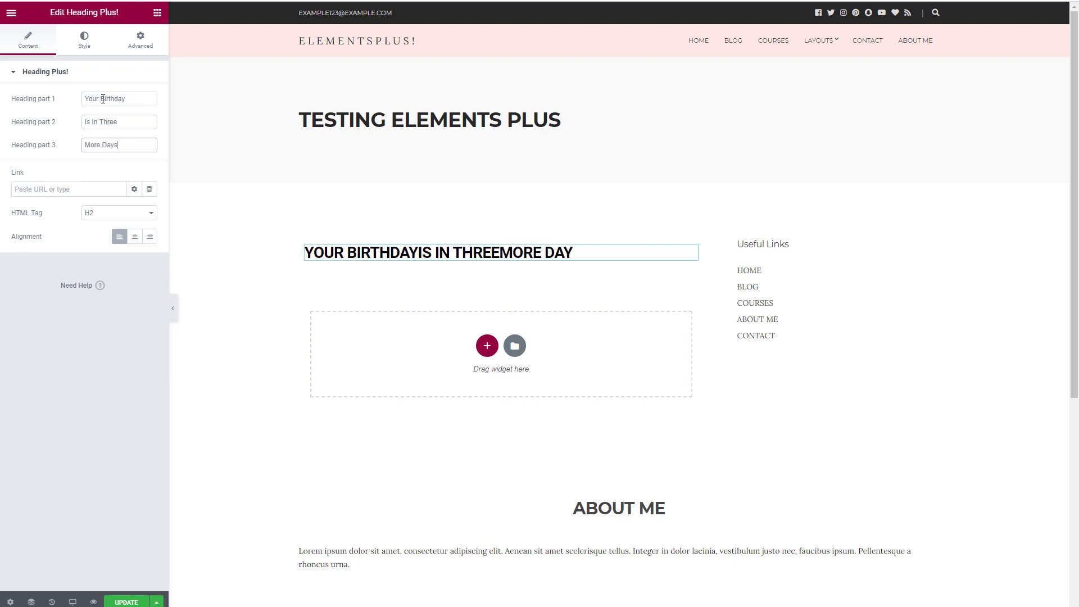
type("s")
Step: Unlink the padding values of Heading Part 1 and set its right padding to 4 px
left_click(84, 37)
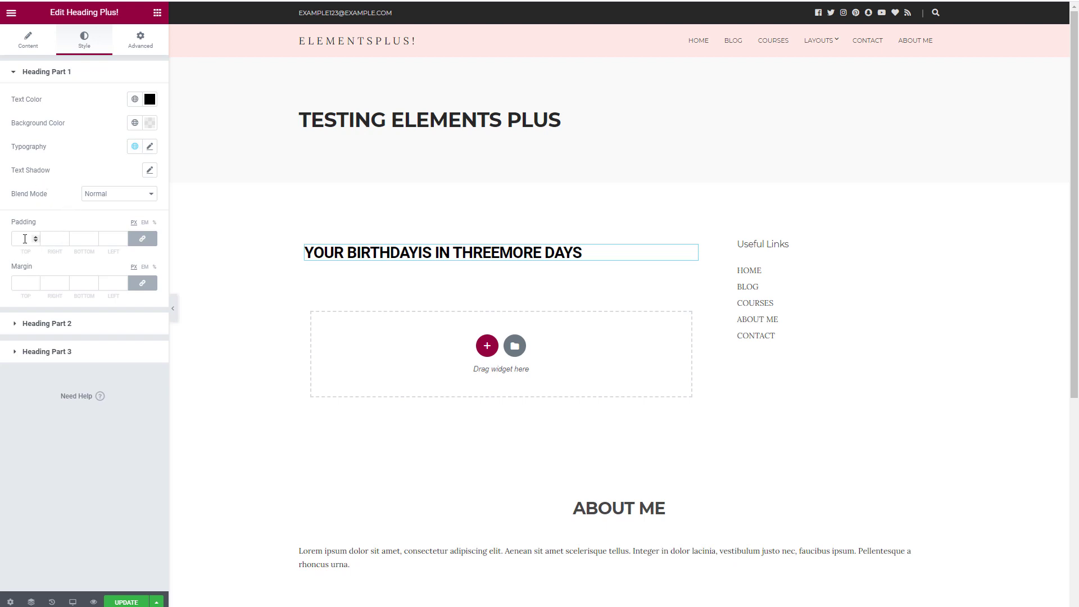
left_click(143, 239)
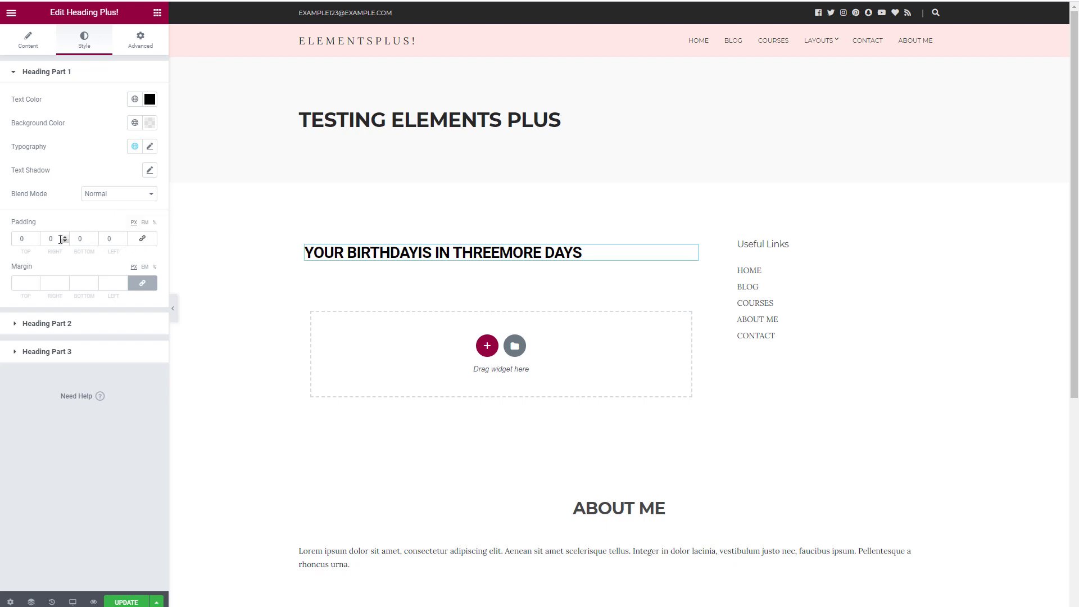
left_click(50, 238)
type("4")
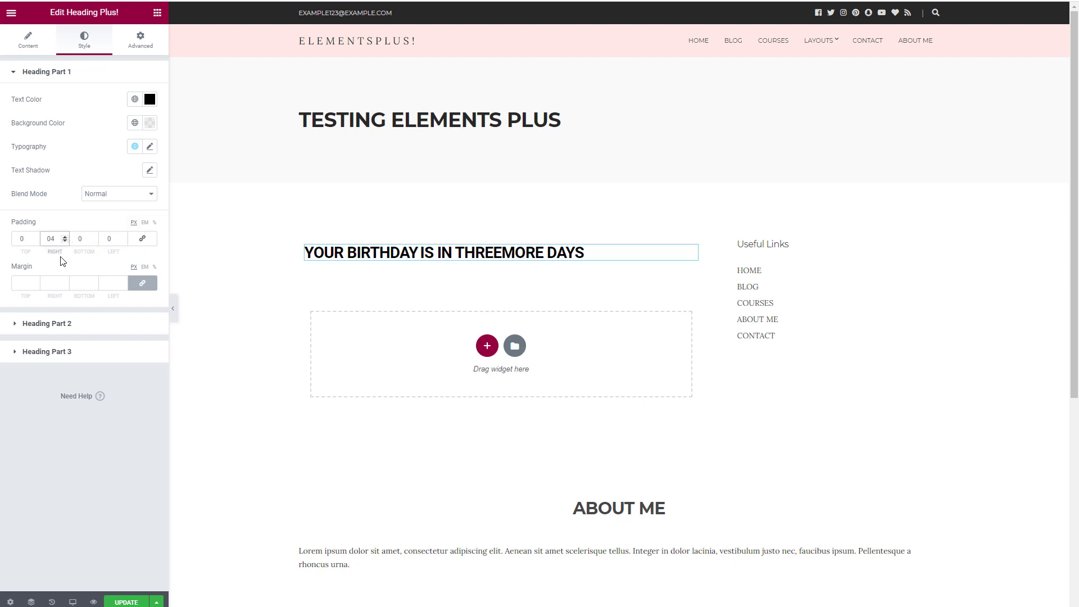
Step: Unlink the padding values of Heading Part 2 and set its right padding to 4 px
left_click(15, 325)
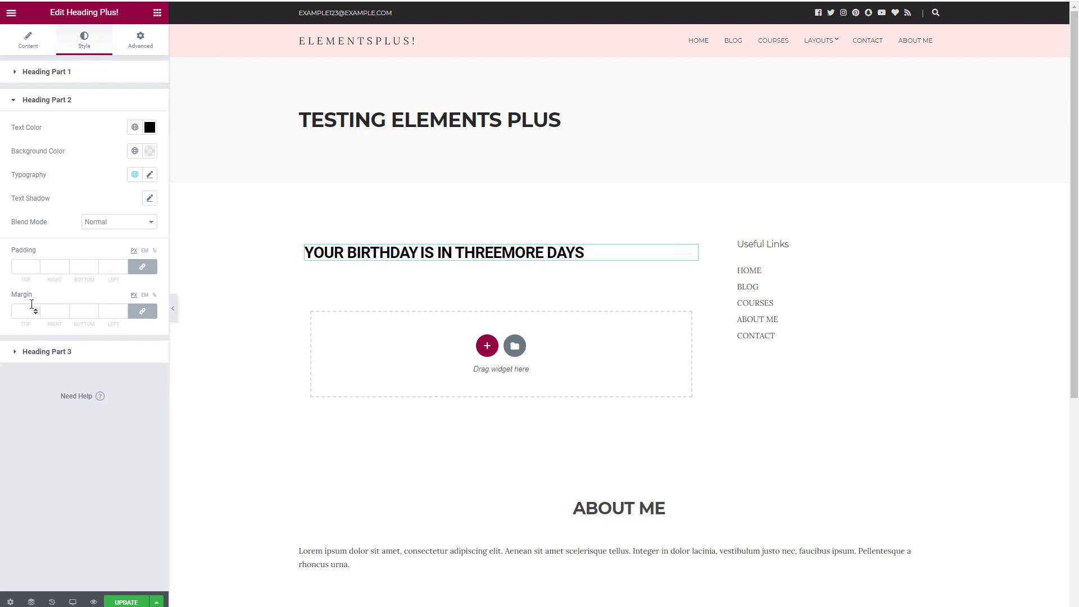
left_click(142, 266)
left_click_drag(58, 267, 47, 267)
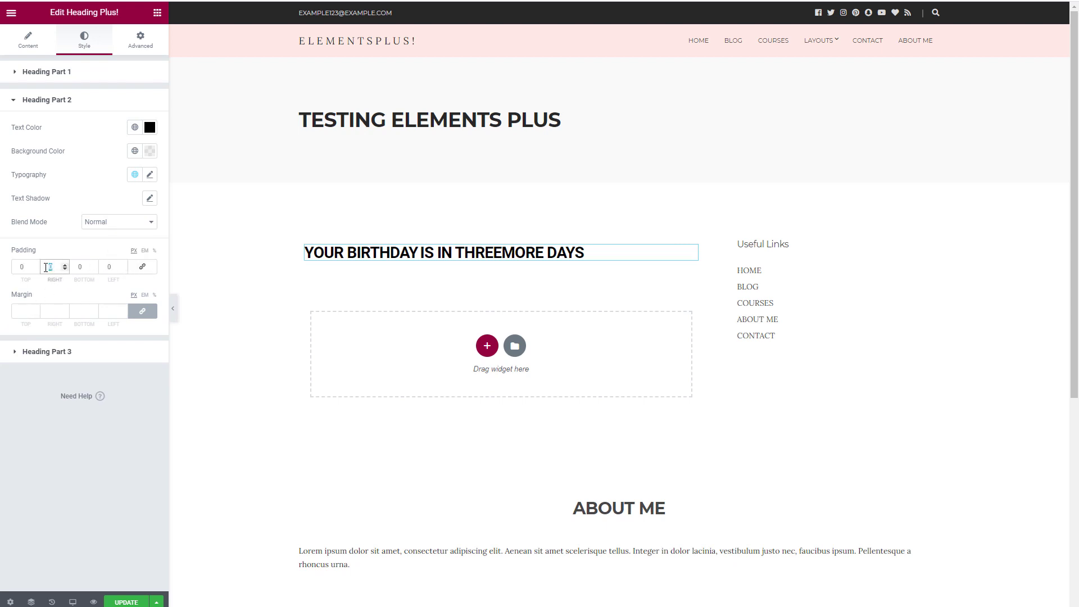
type("4")
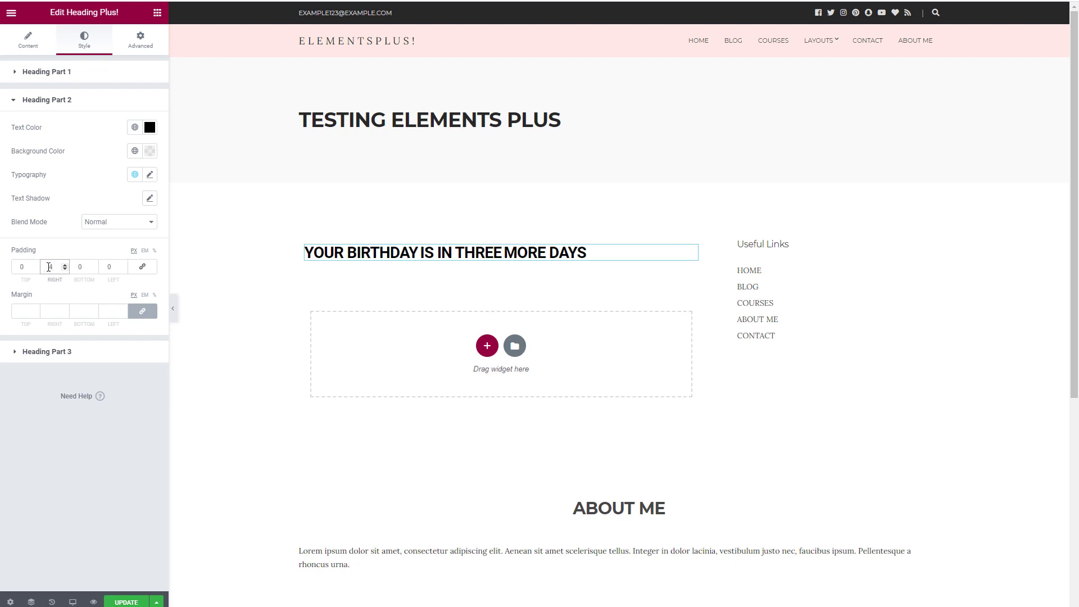
Step: Give Heading Part 1 a semi-transparent light purple background colour, #EEC4F9C4
left_click(46, 72)
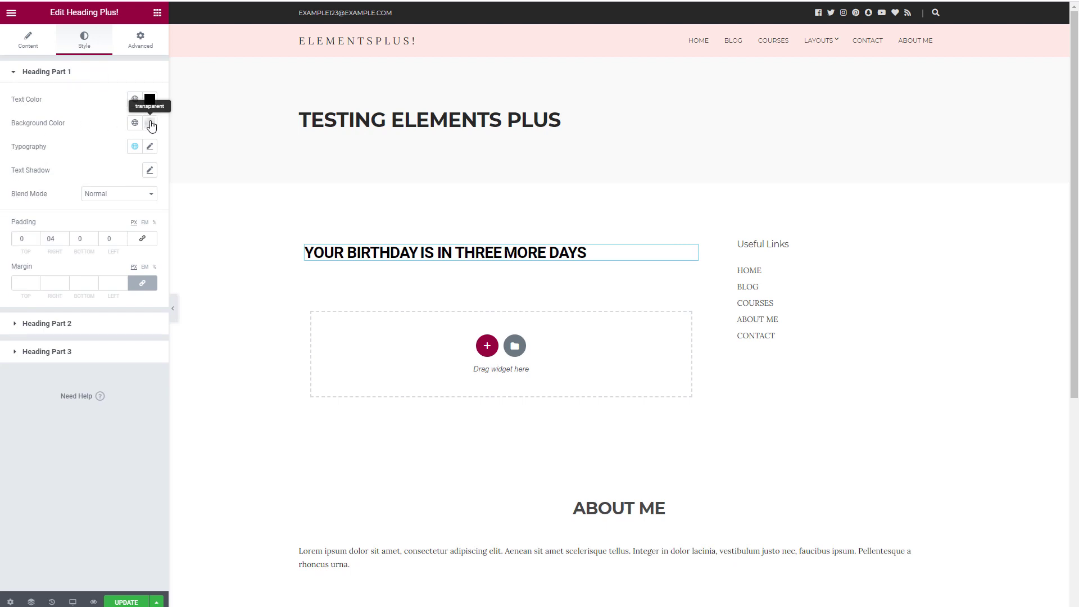
left_click(151, 124)
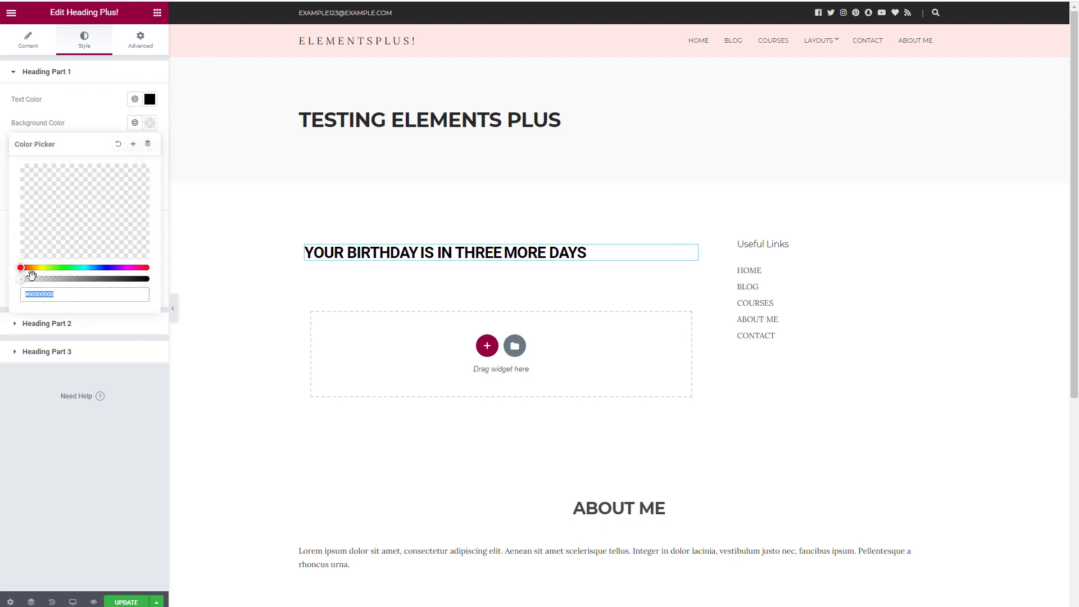
left_click(116, 268)
left_click_drag(115, 268, 123, 268)
left_click(119, 279)
left_click(47, 166)
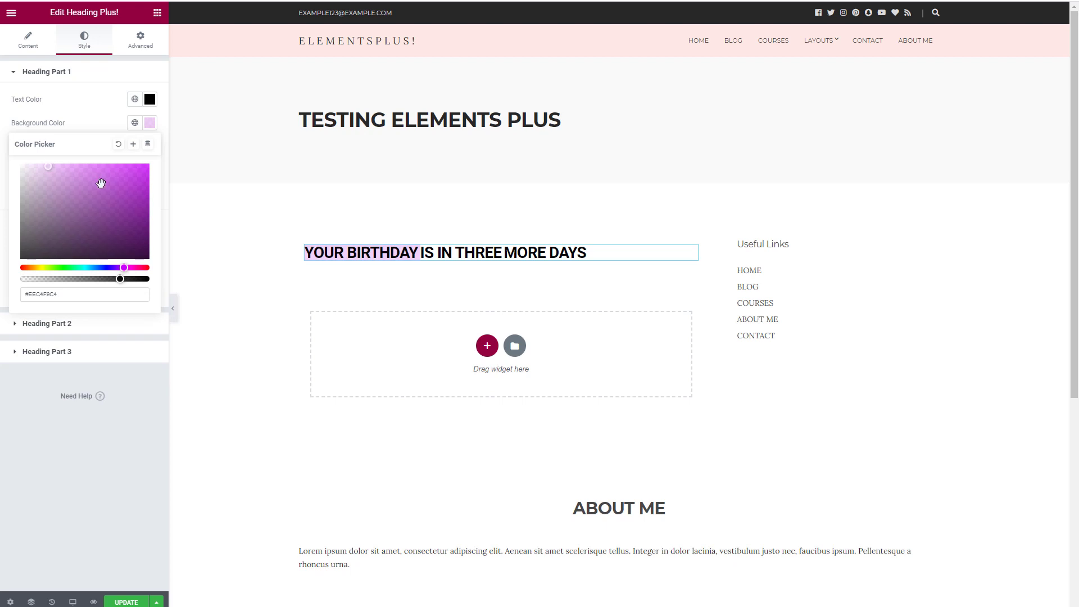
Step: Give Heading Part 2 a semi-transparent light turquoise background colour, #A4E2E79E
left_click(17, 324)
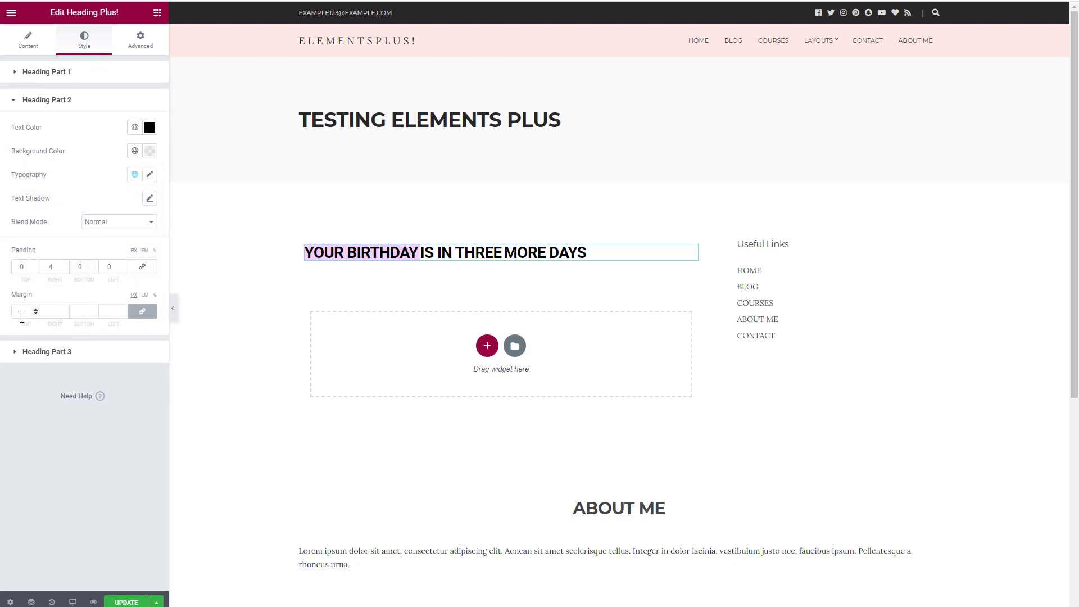
left_click(150, 150)
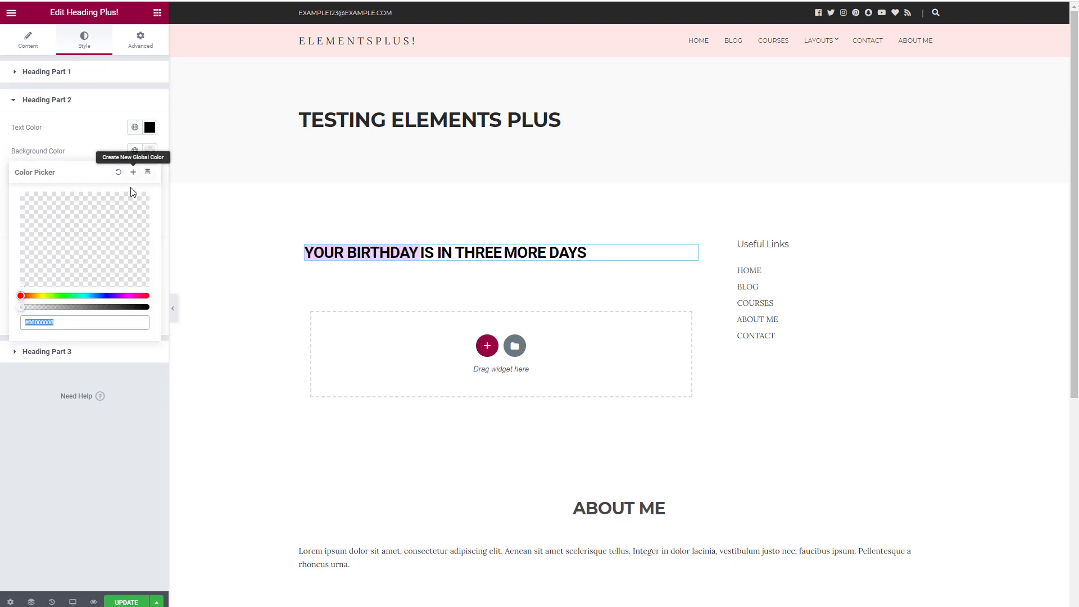
left_click(87, 297)
left_click(100, 306)
left_click(58, 200)
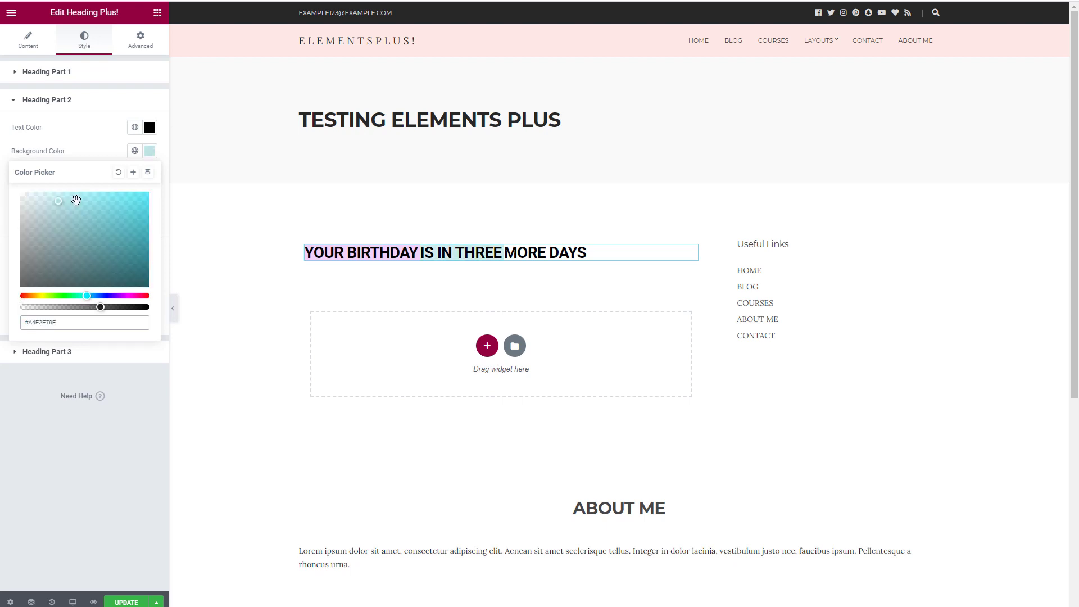
Step: Give Heading Part 3 a semi-transparent pink background colour, #E66BC19C
left_click(18, 353)
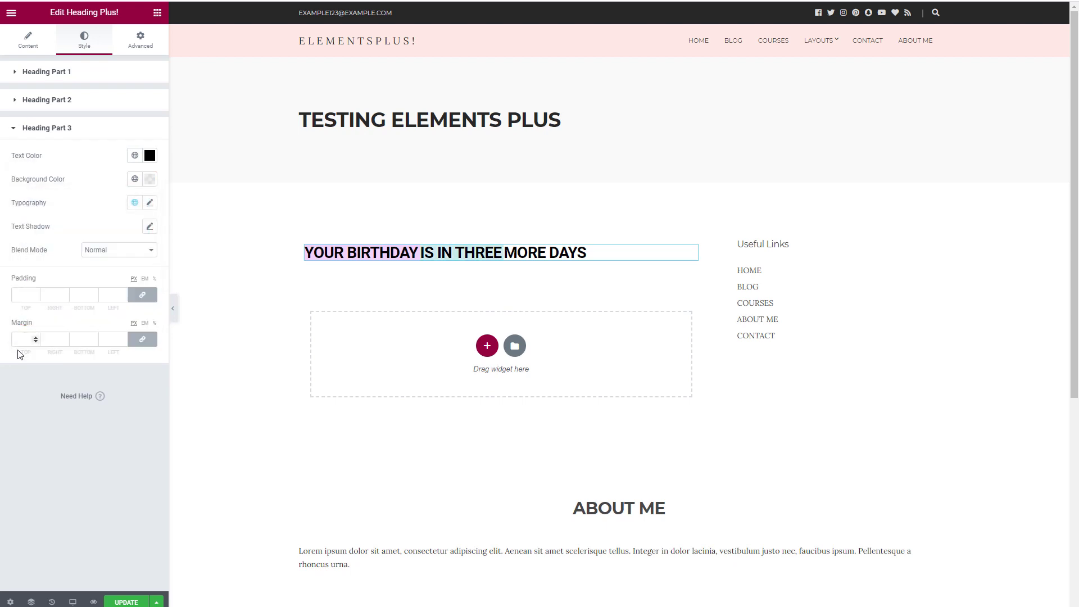
left_click(150, 181)
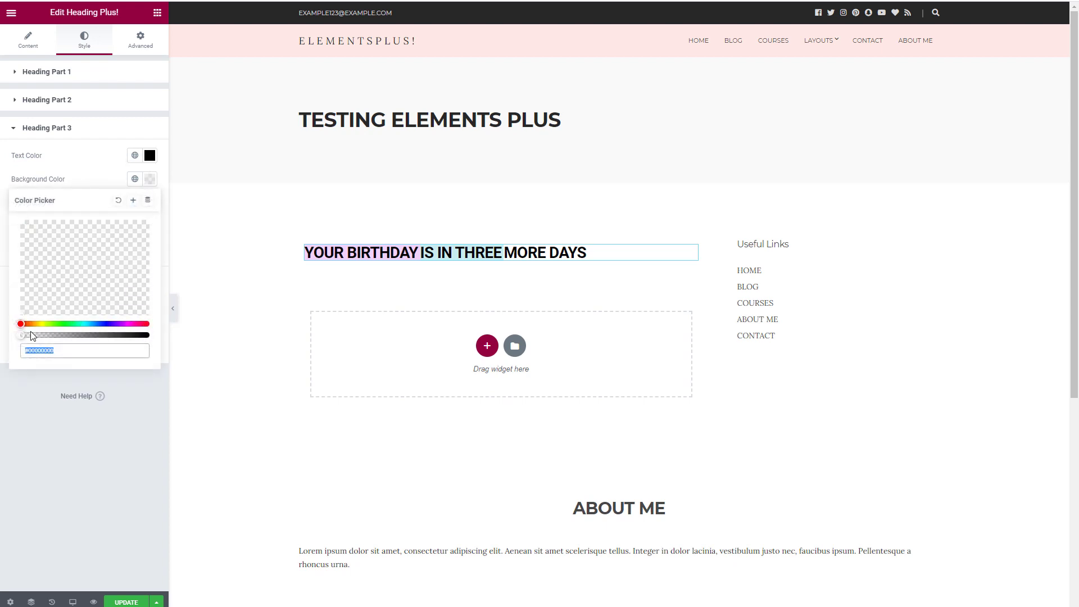
left_click(135, 324)
left_click_drag(22, 335, 99, 335)
left_click(51, 227)
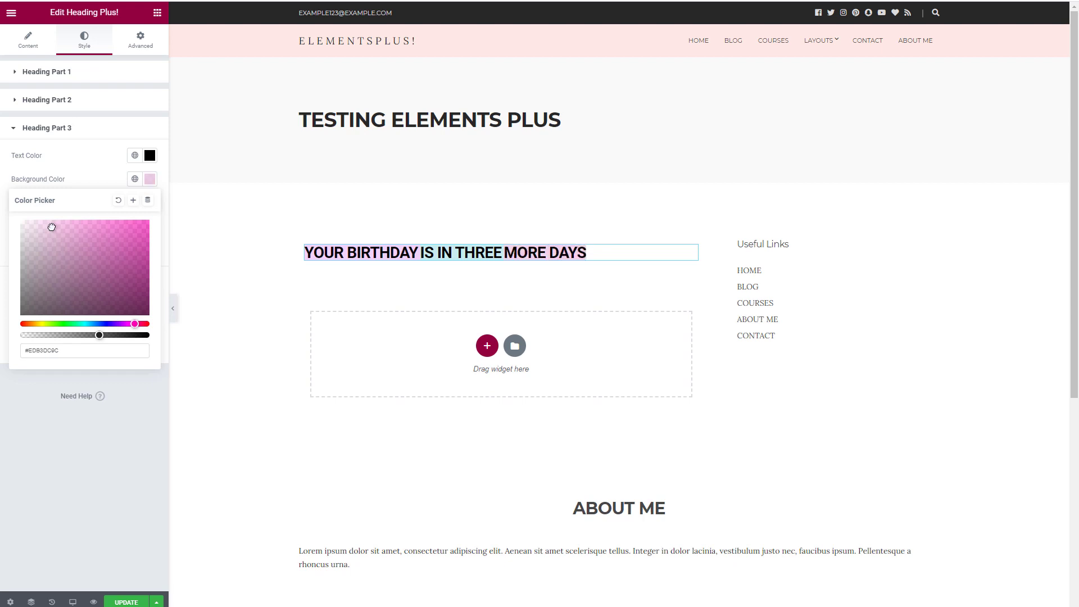
left_click_drag(51, 227, 89, 230)
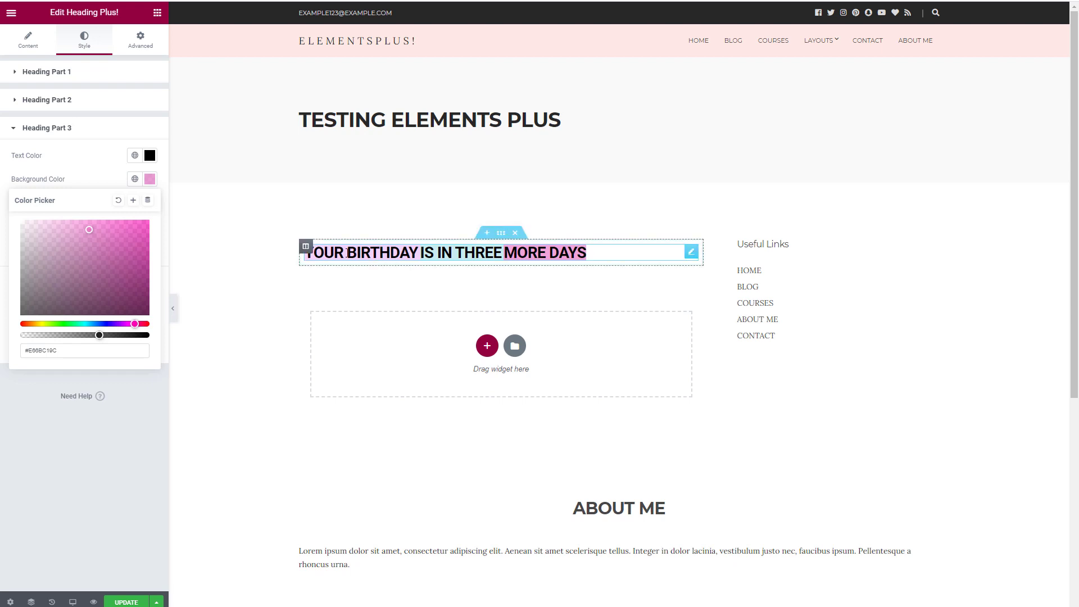
Step: Add a single-column section below the heading and place a Search Plus! widget in it
left_click(487, 347)
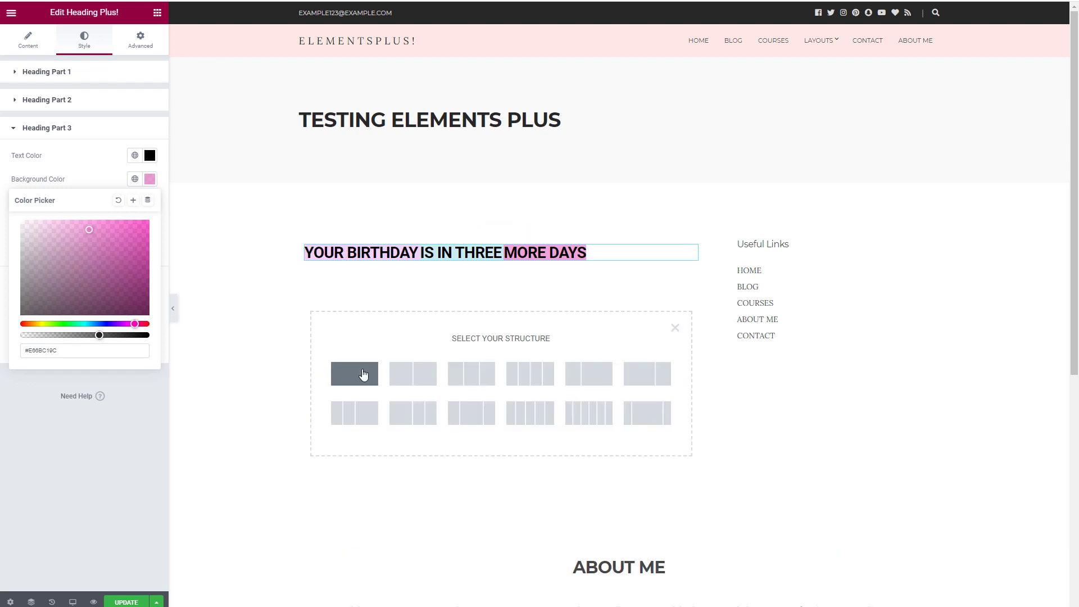
left_click(361, 373)
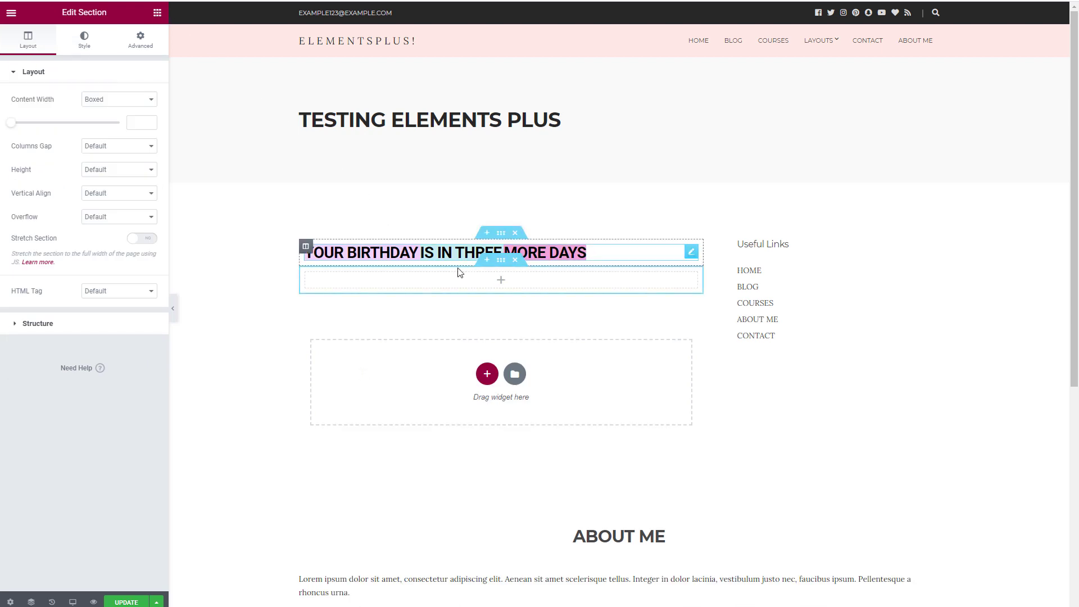
left_click(501, 279)
scroll(128, 254, "down", 3)
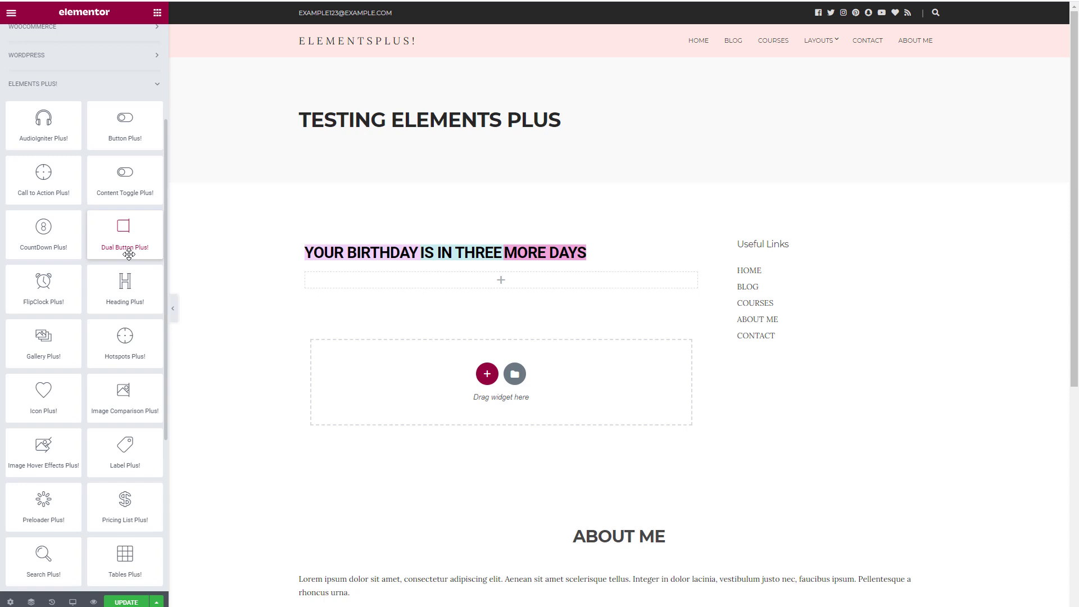
scroll(128, 255, "down", 1)
left_click_drag(43, 447, 397, 279)
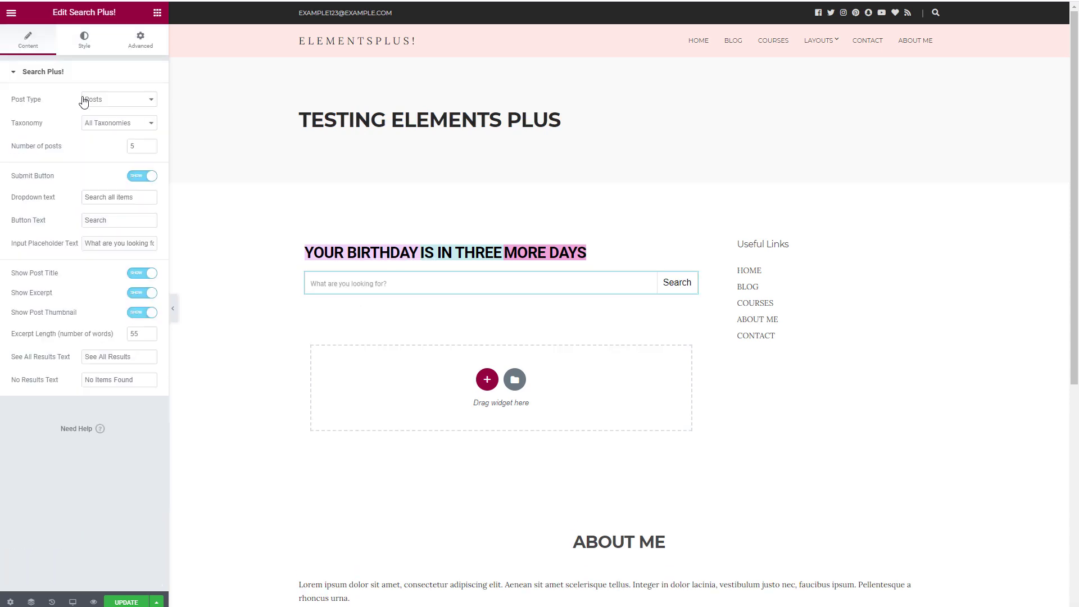
Step: Review the Search Plus! widget's post type options and its style settings
left_click(152, 100)
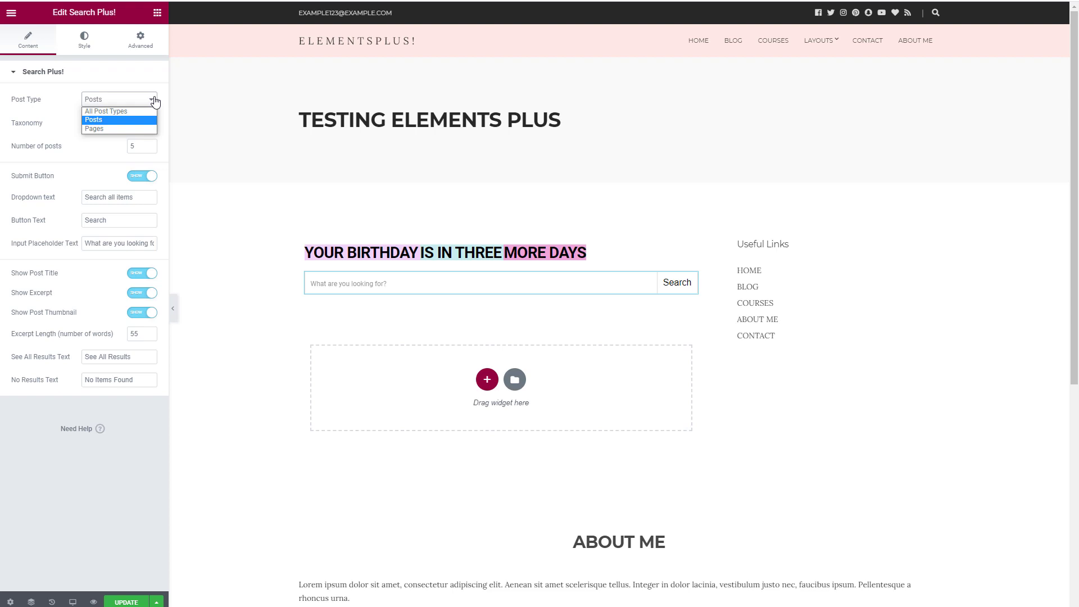
left_click(154, 101)
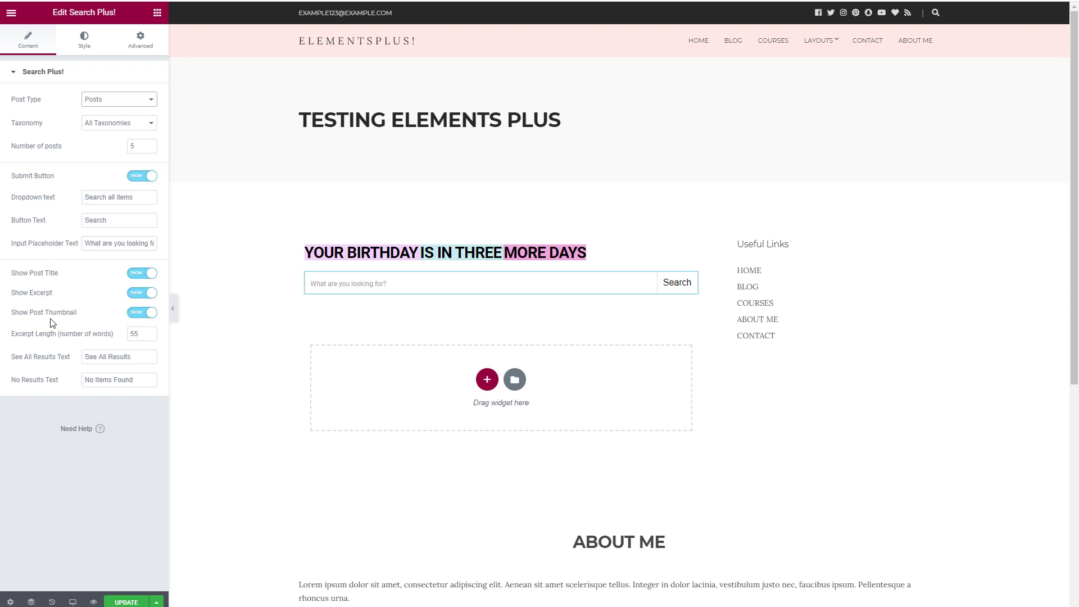
left_click(85, 38)
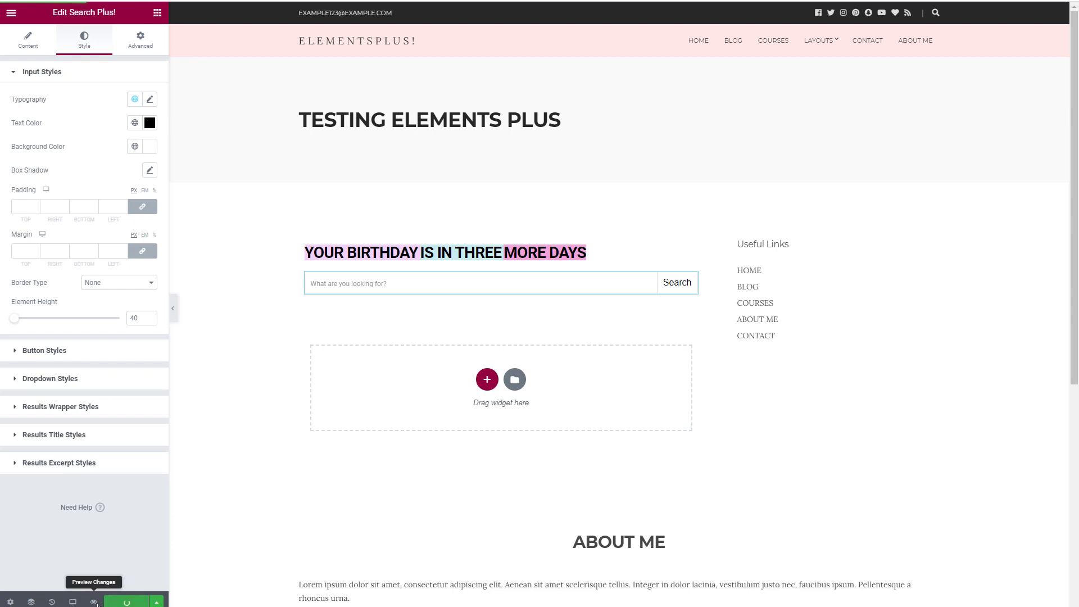
Step: Preview the page and test the search box with the query "hello"
left_click(93, 602)
left_click(298, 304)
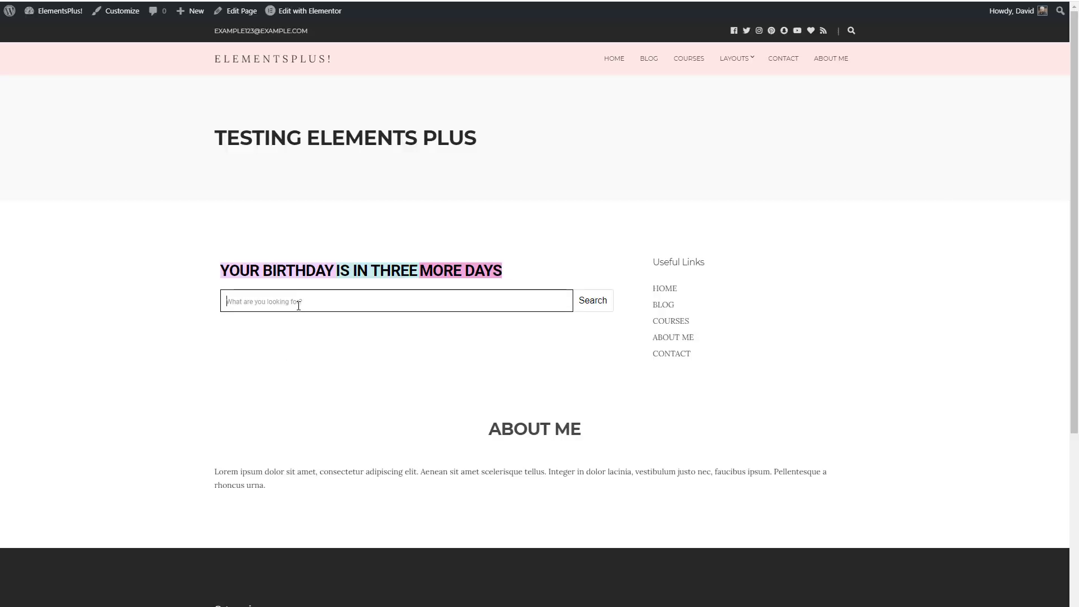
type("hell")
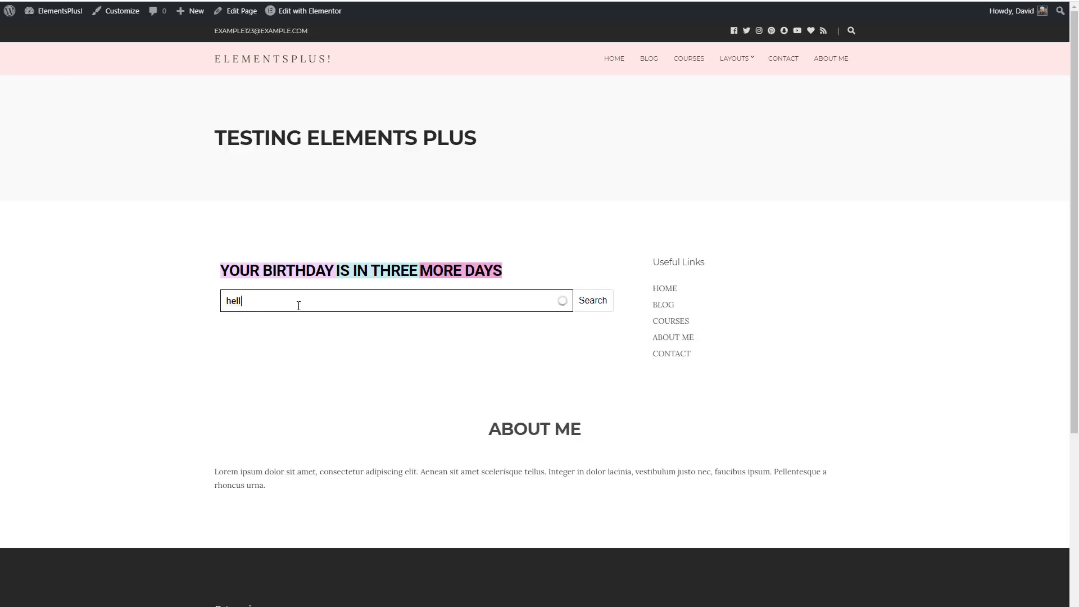
type("o")
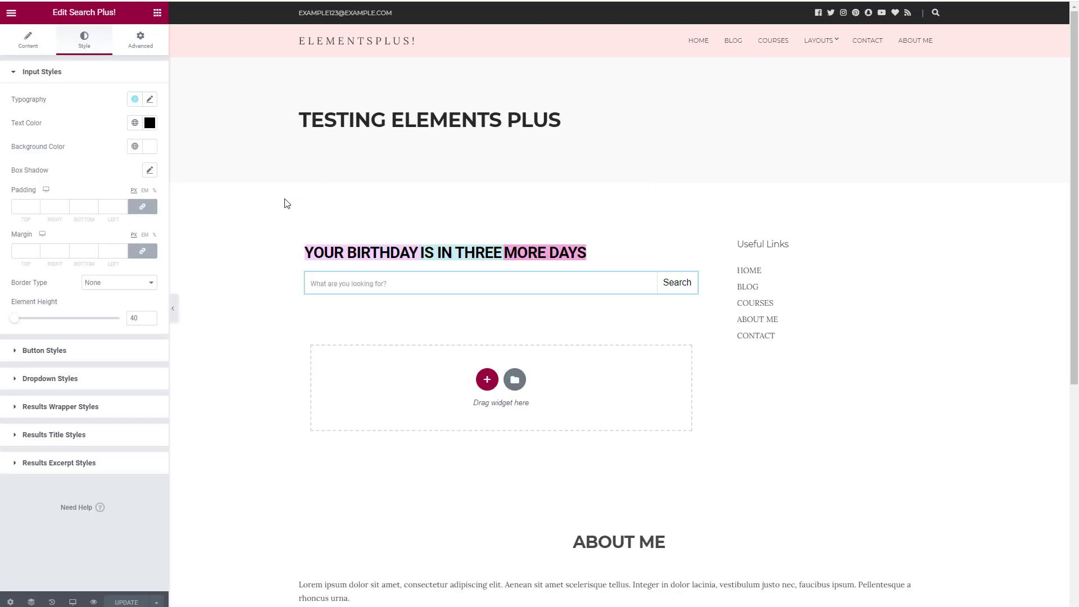
Step: Add a single-column section below the search widget and set its linked margin to 30 px
left_click(487, 385)
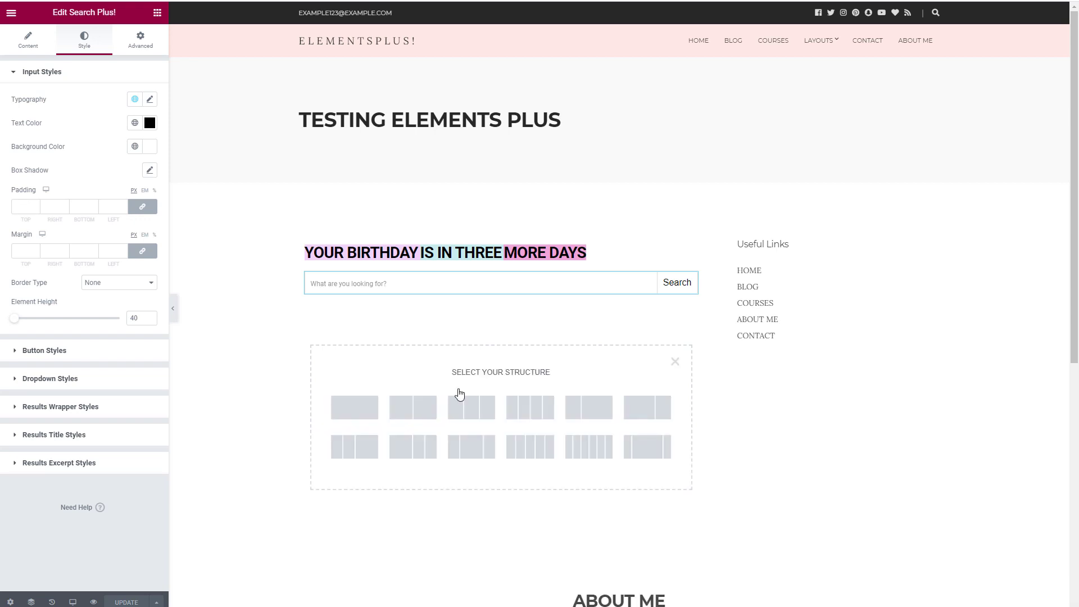
left_click(354, 407)
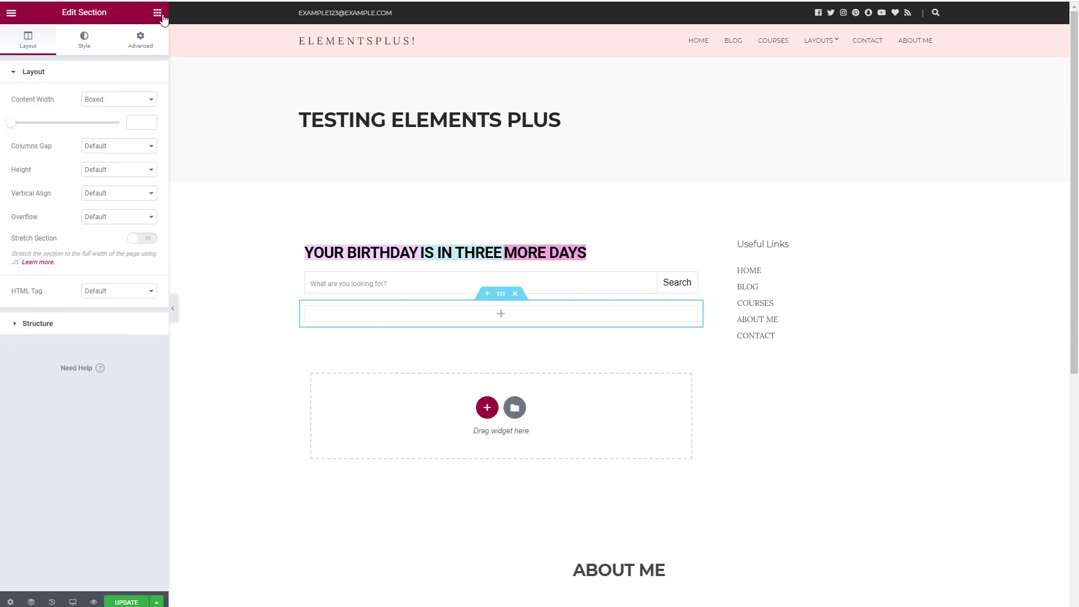
left_click(141, 41)
left_click(24, 179)
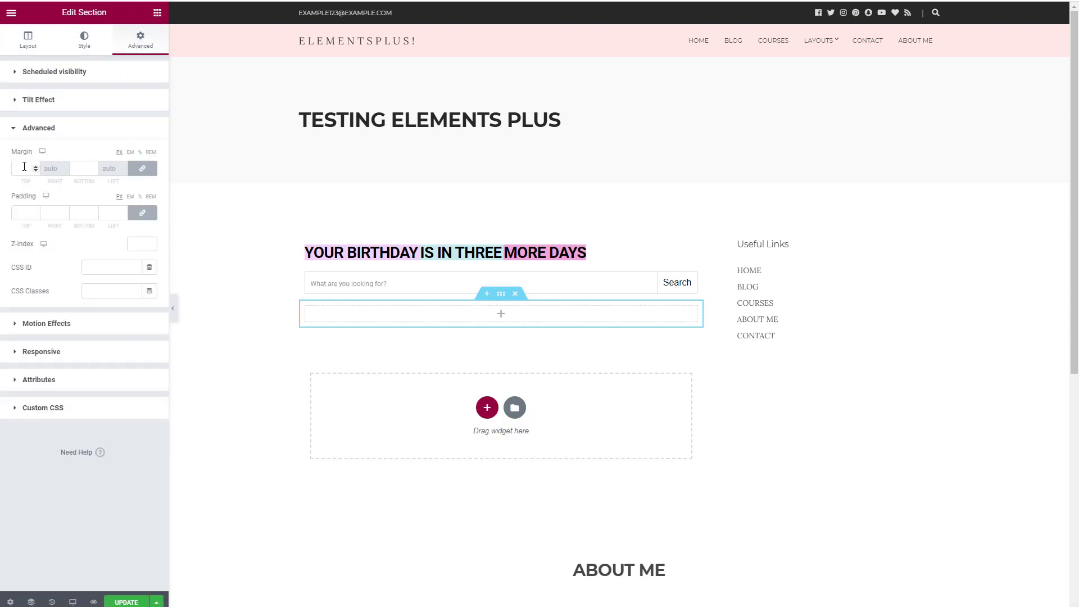
left_click(24, 167)
type("30")
Step: Find the Video widget by searching for "vid" and place it in the new empty section
left_click(501, 334)
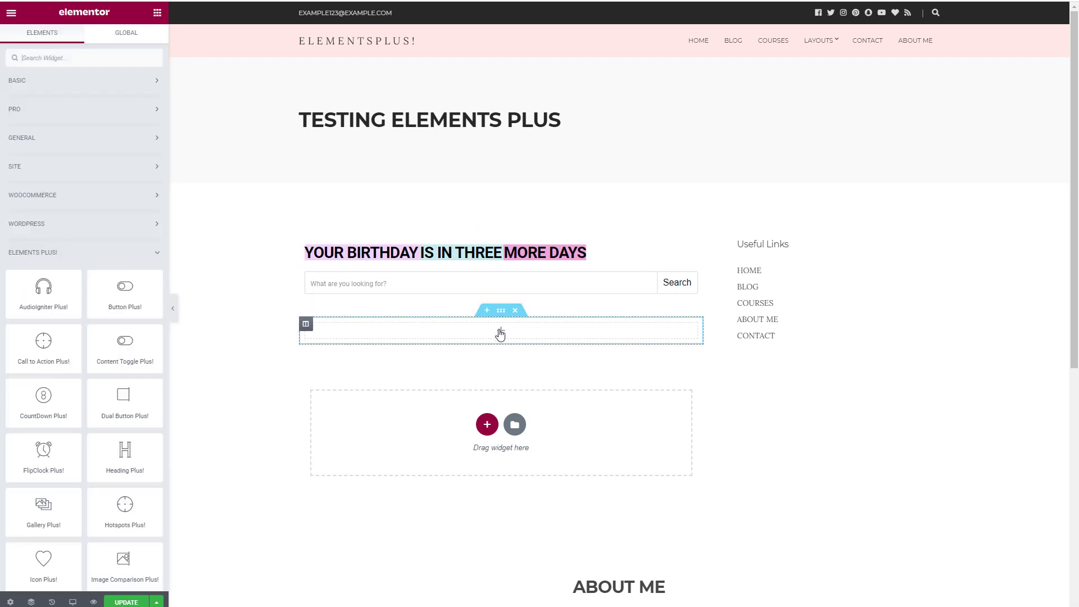
scroll(123, 357, "down", 3)
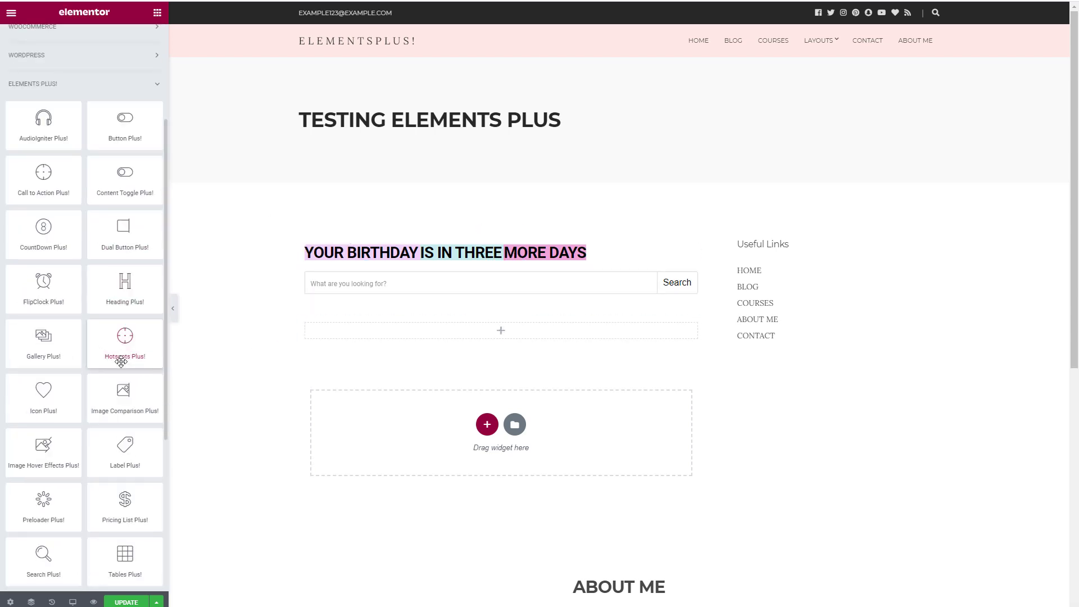
scroll(121, 361, "down", 2)
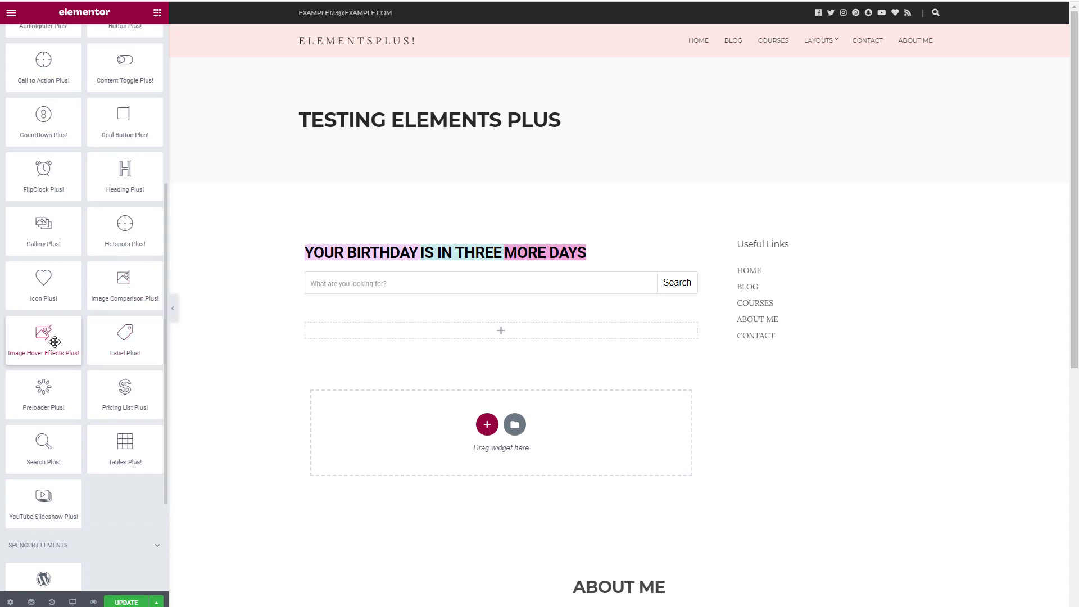
scroll(55, 341, "up", 5)
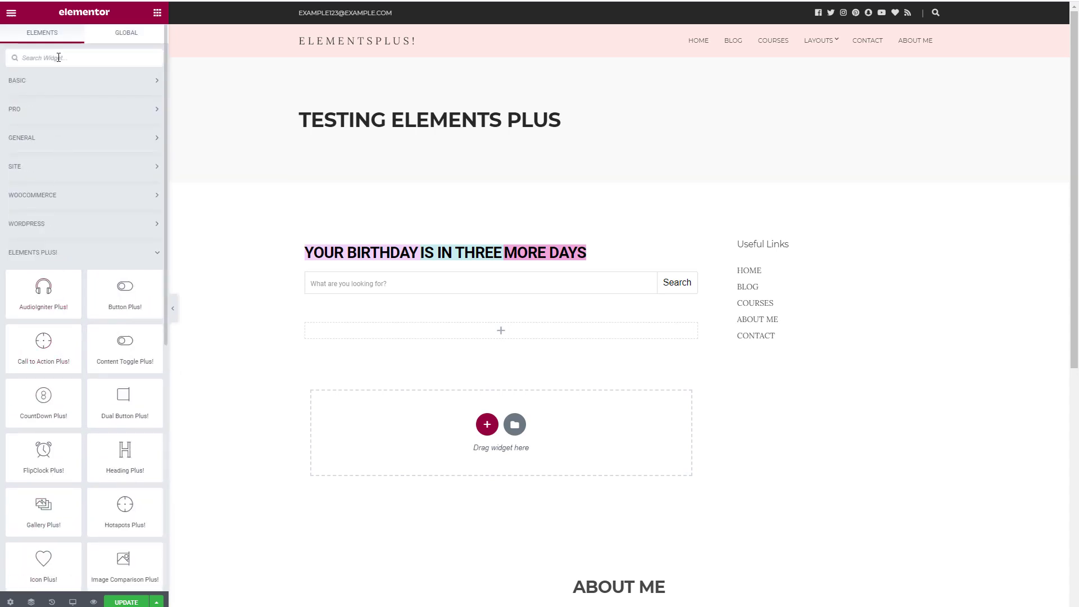
left_click(59, 57)
type("vid")
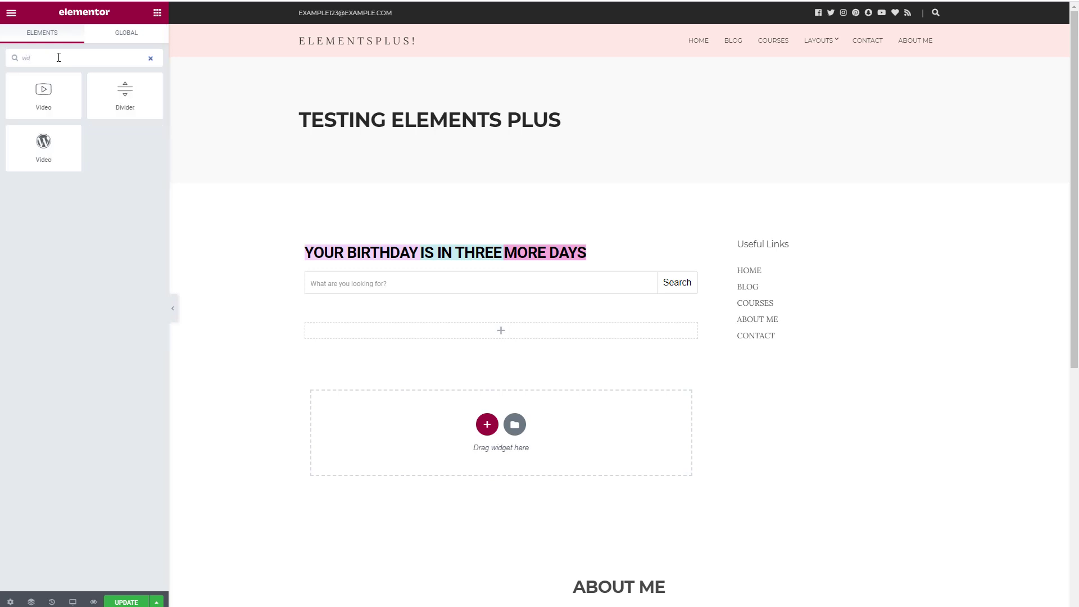
left_click_drag(34, 91, 349, 333)
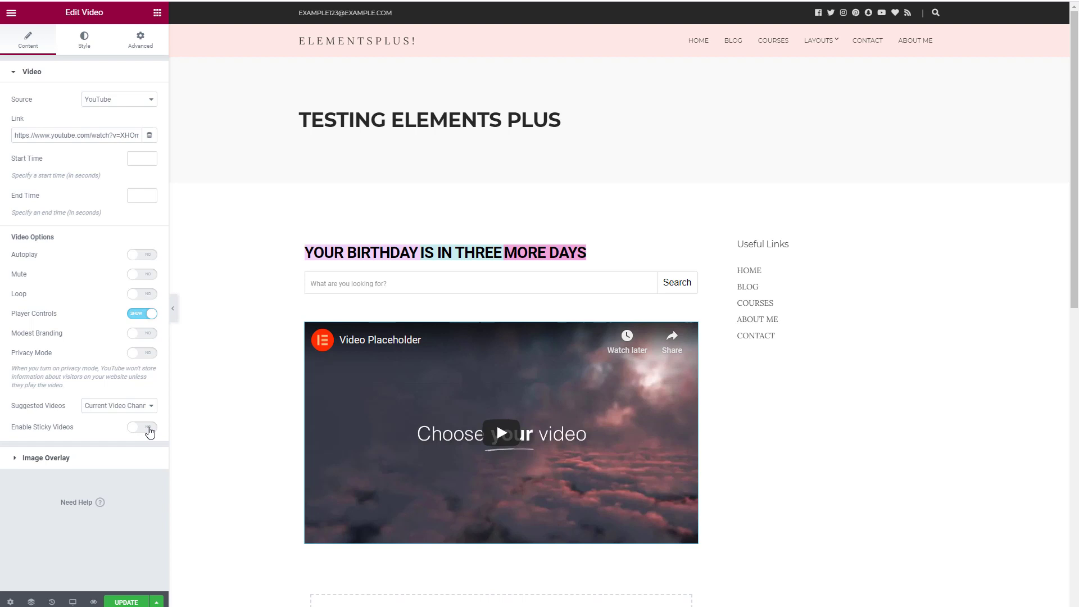
Step: Enable sticky videos with distances of 51 from the edges and from the bottom, and update the page
left_click(149, 429)
scroll(112, 422, "down", 2)
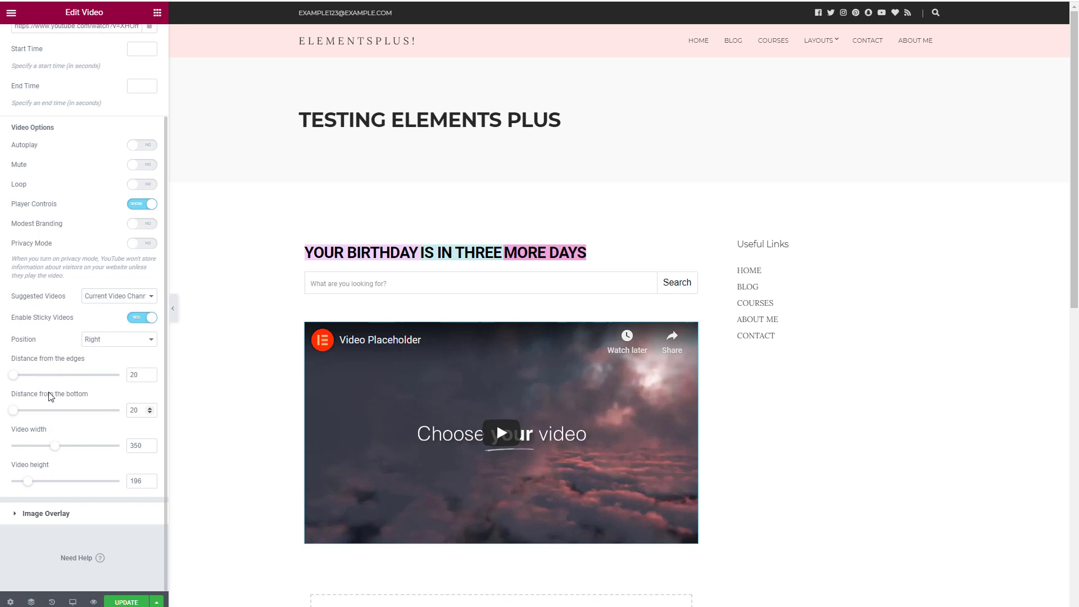
left_click_drag(12, 374, 17, 410)
left_click(121, 600)
scroll(214, 476, "down", 4)
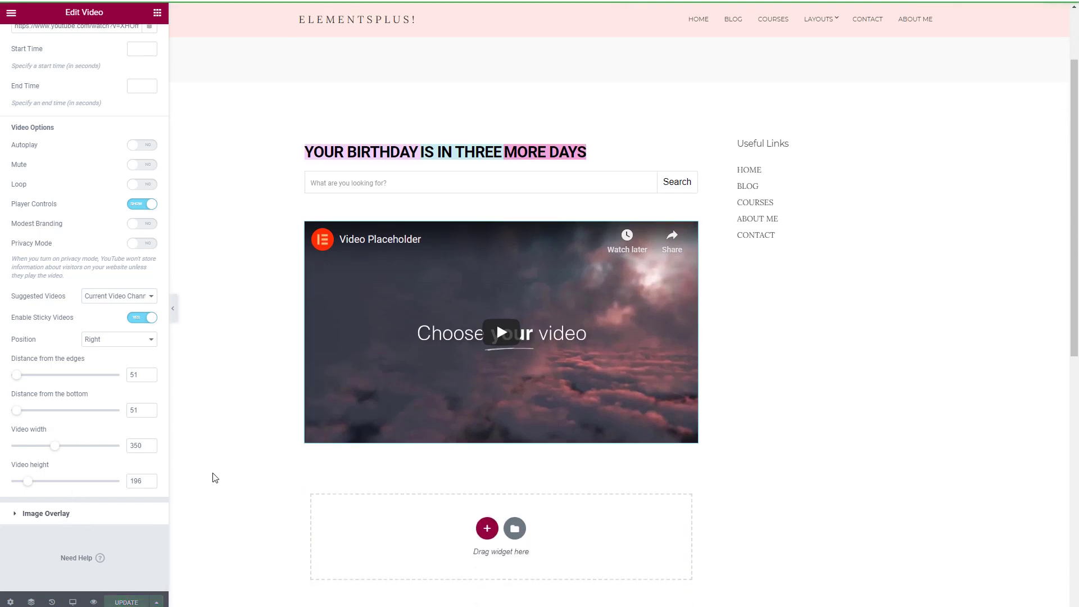
scroll(151, 107, "up", 2)
scroll(150, 106, "up", 1)
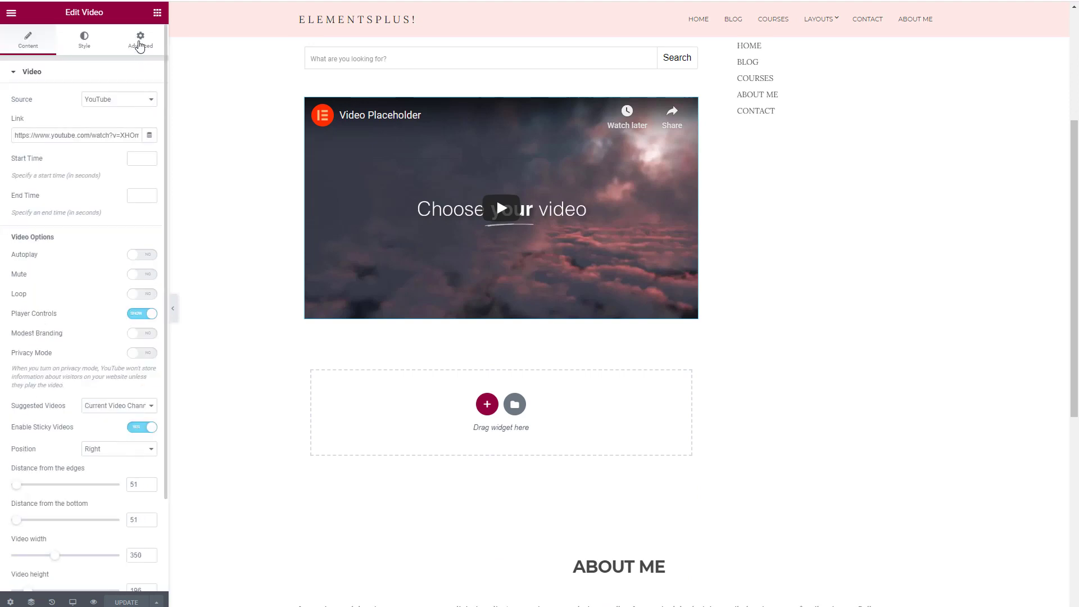
Step: Add a basic Text Editor widget below the video and fill it with several paragraphs of placeholder text
left_click(157, 13)
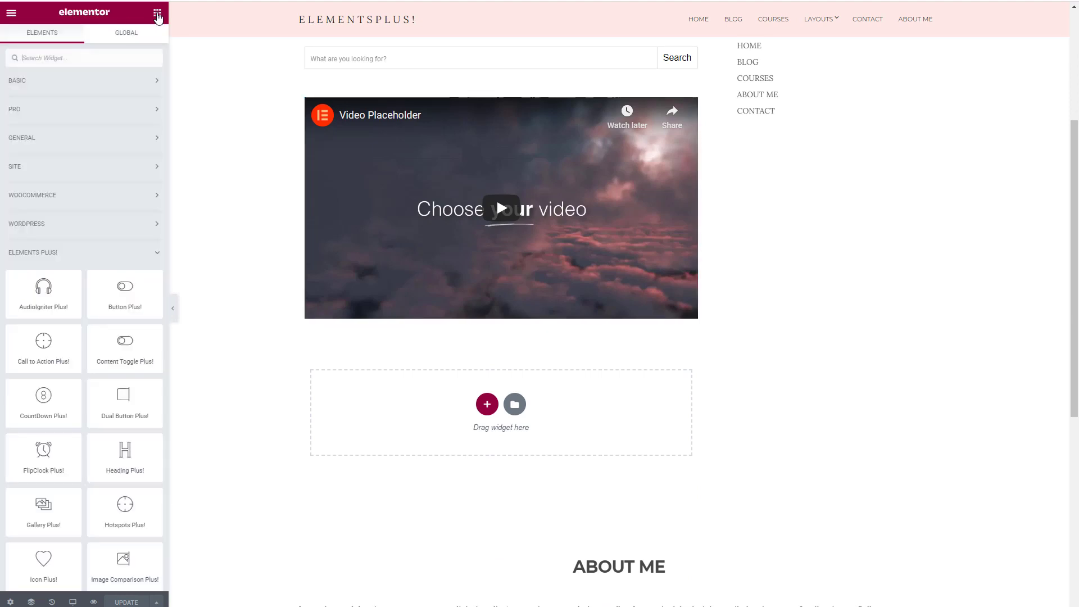
left_click(67, 81)
left_click_drag(135, 183, 477, 429)
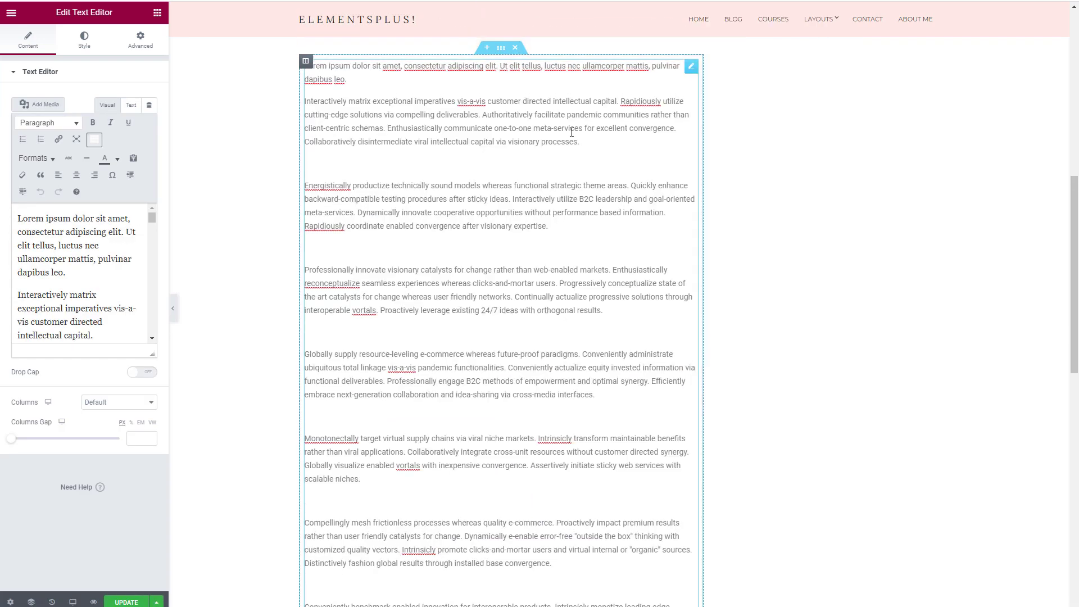
scroll(562, 141, "up", 10)
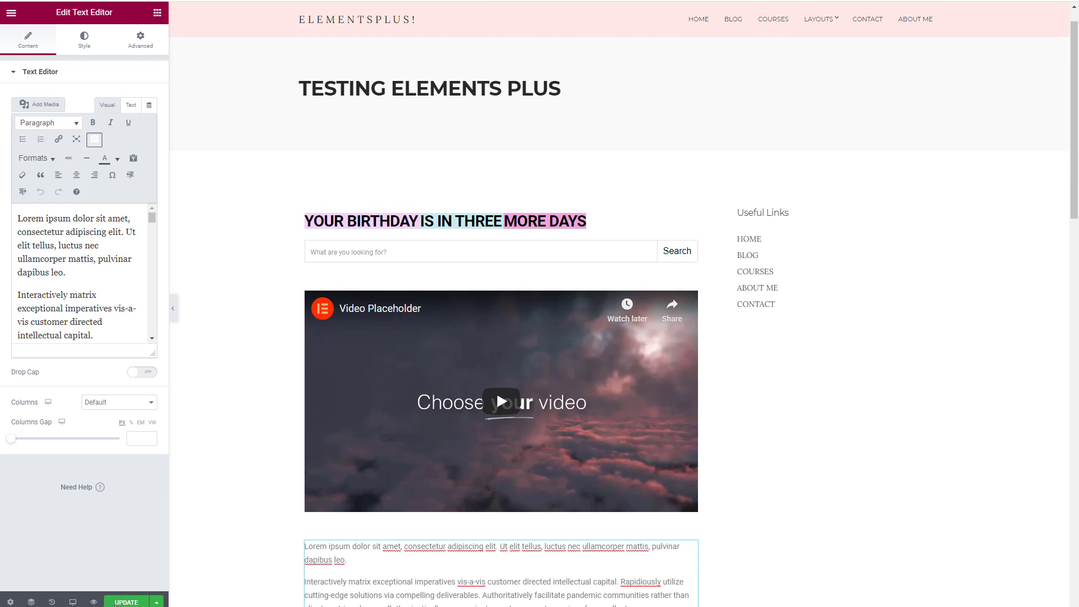
Step: Update the page and scroll through its live view to test the sticky video
left_click(115, 603)
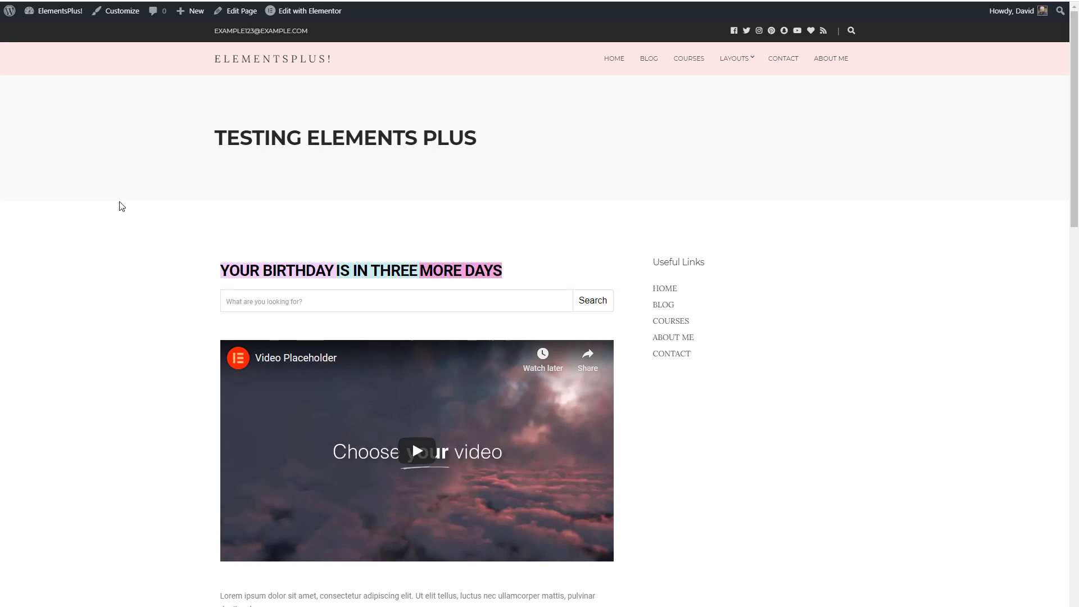
scroll(121, 219, "down", 8)
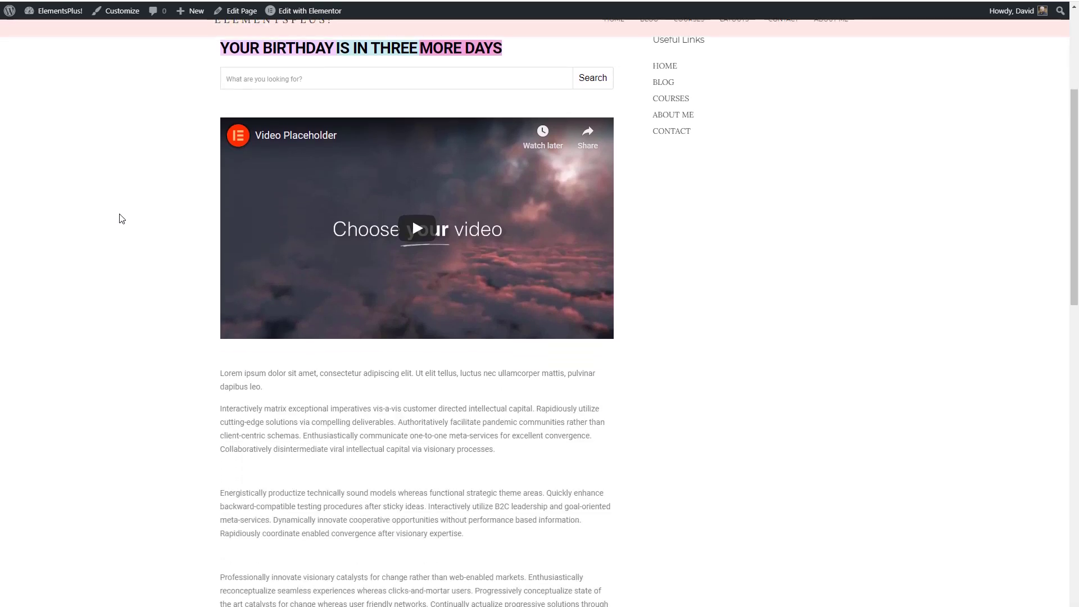
scroll(122, 218, "down", 6)
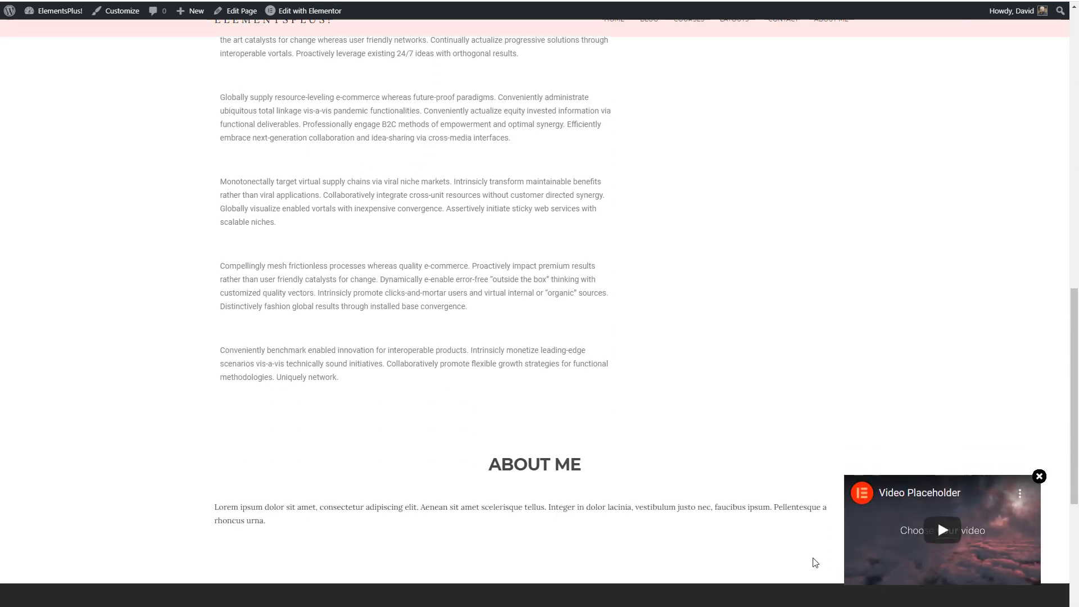
Step: Check the sticky video's behaviour down at the footer and back up at the beginning of the live page
scroll(847, 548, "down", 2)
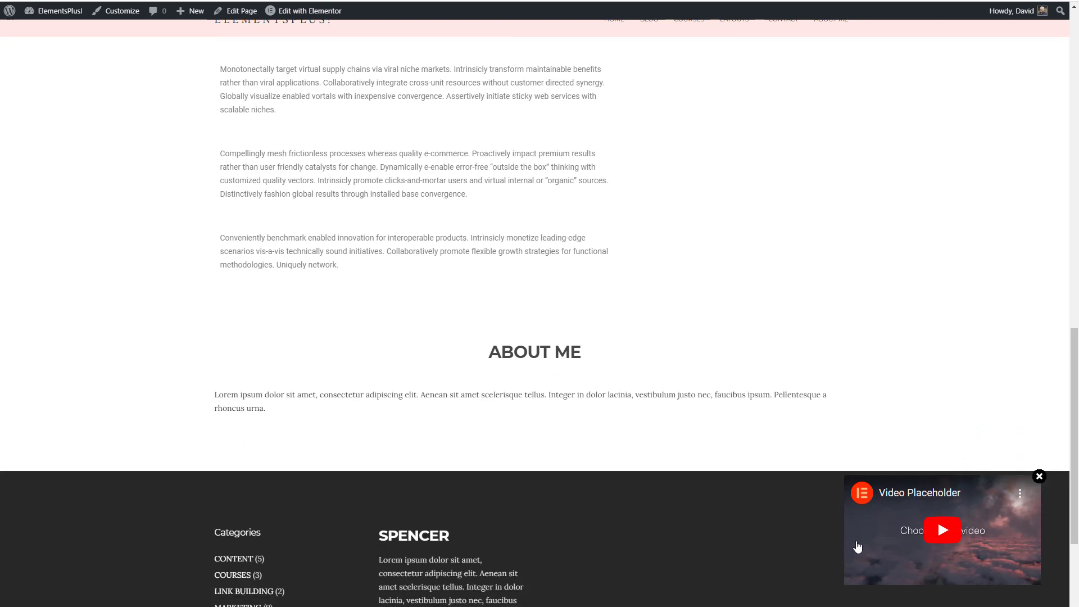
scroll(850, 546, "up", 4)
scroll(851, 545, "up", 10)
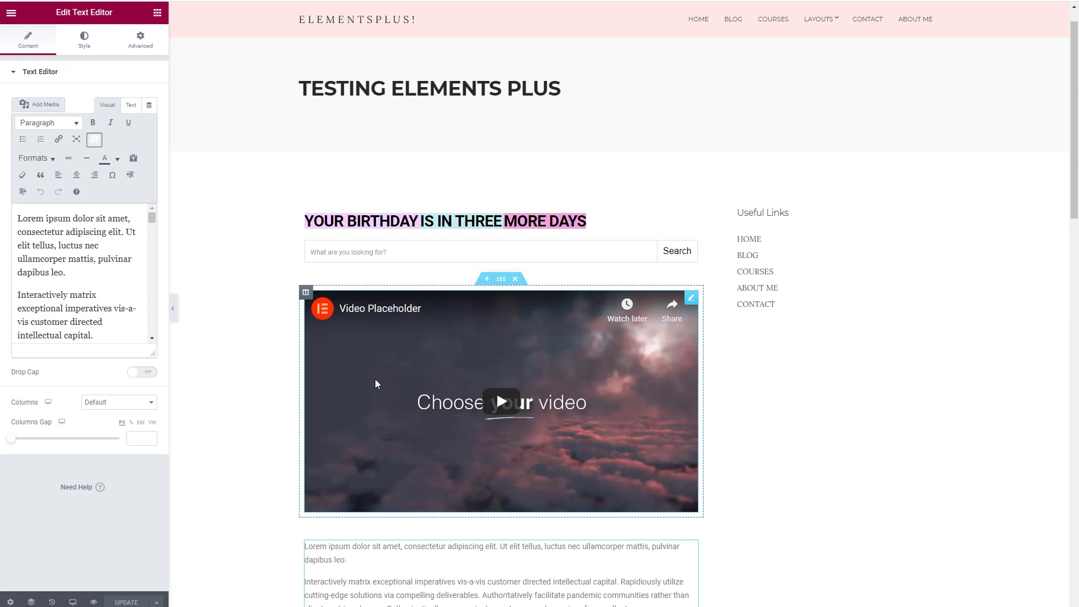
Step: Return to the Elementor editor and delete the placeholder text section below the video
left_click(375, 379)
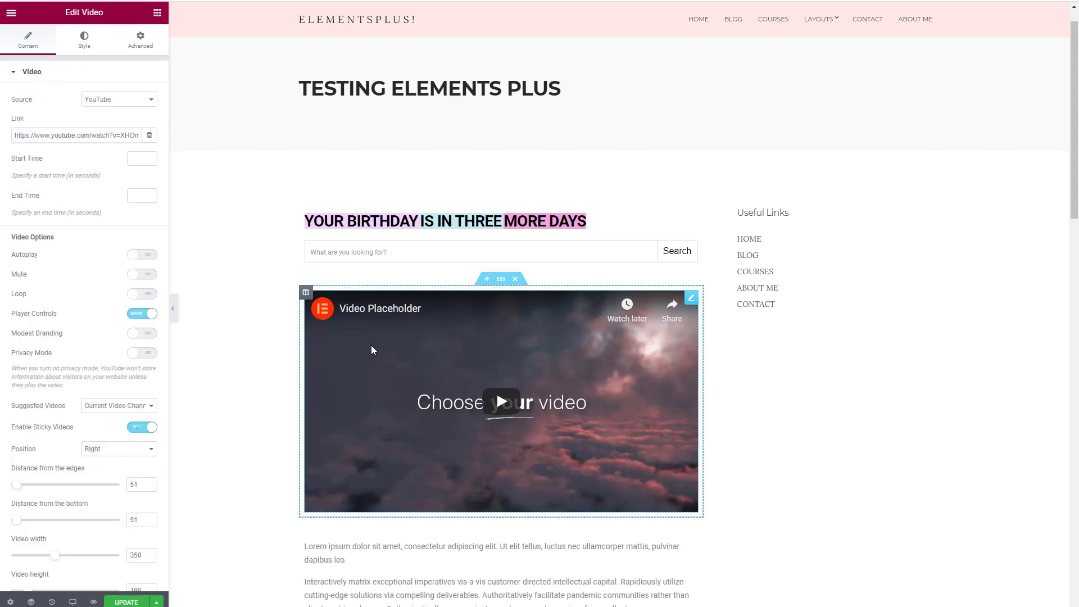
scroll(371, 345, "down", 4)
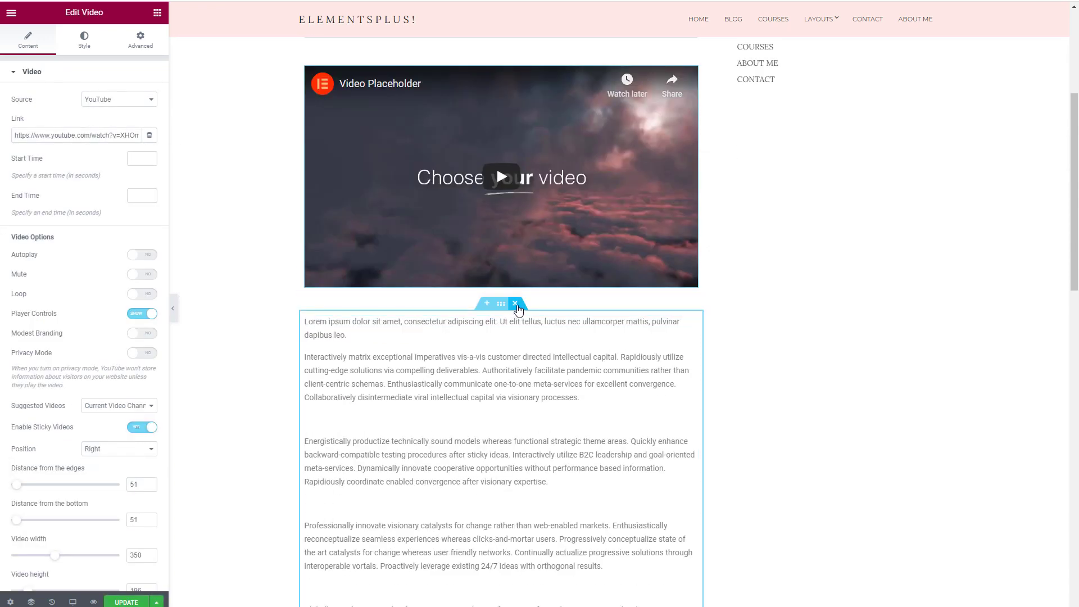
left_click(515, 305)
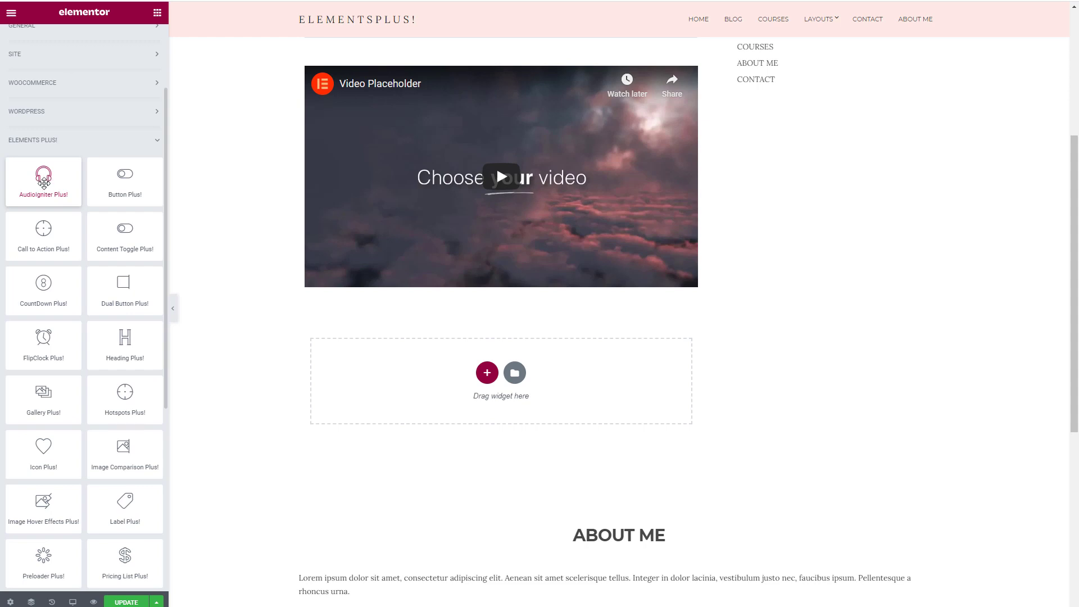
Step: Look over the installed plugins in the WordPress dashboard and open the Trombone Shorty playlist
mouse_move(43, 183)
left_mouse_down()
mouse_move(164, 251)
mouse_move(439, 366)
mouse_move(116, 224)
mouse_move(51, 183)
left_mouse_up()
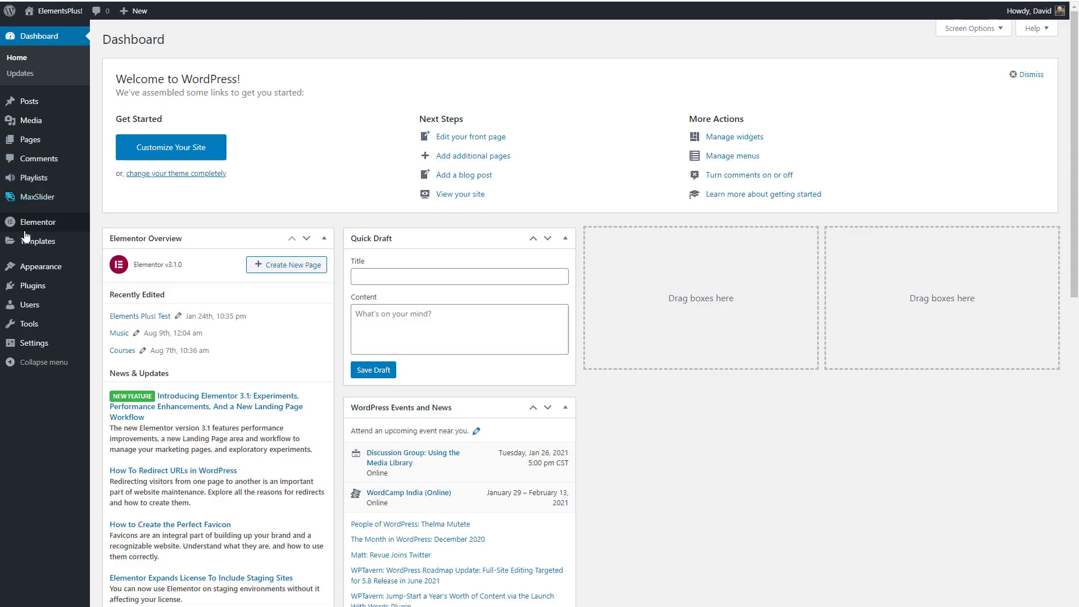
left_click(28, 278)
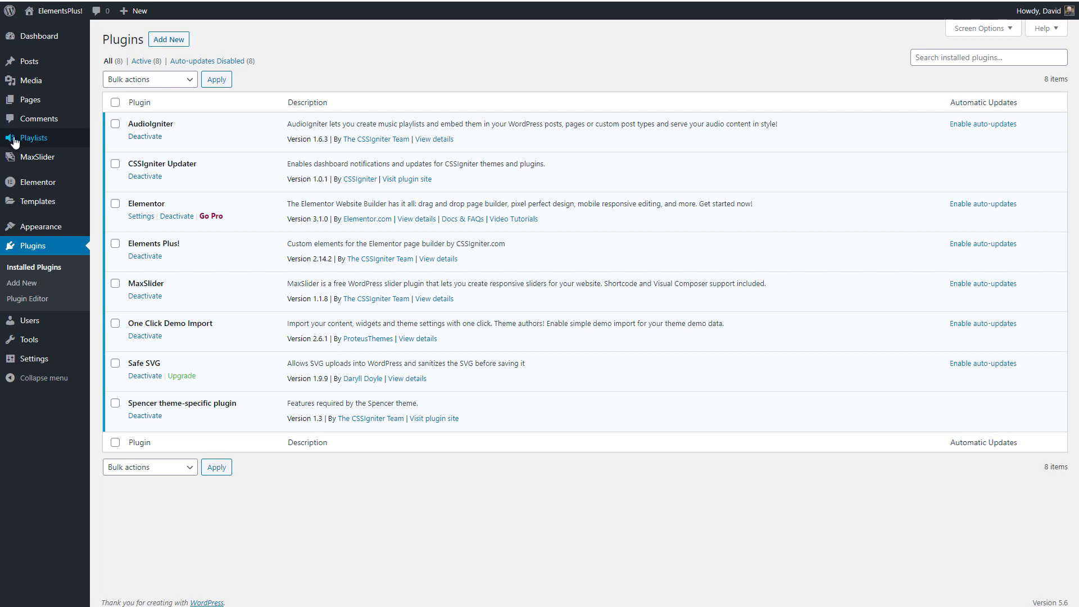
left_click(41, 140)
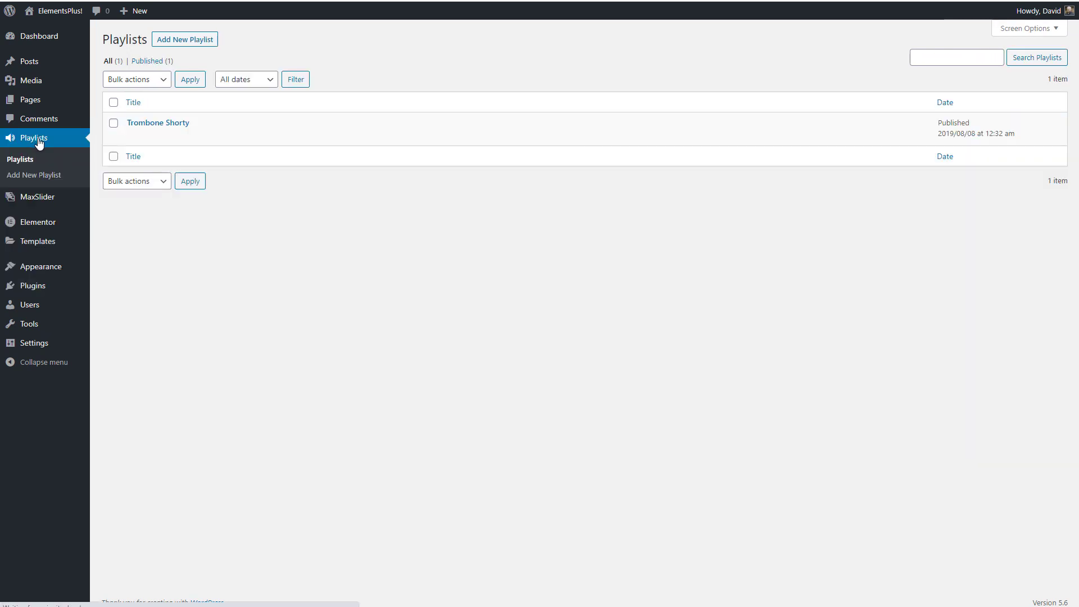
left_click(152, 123)
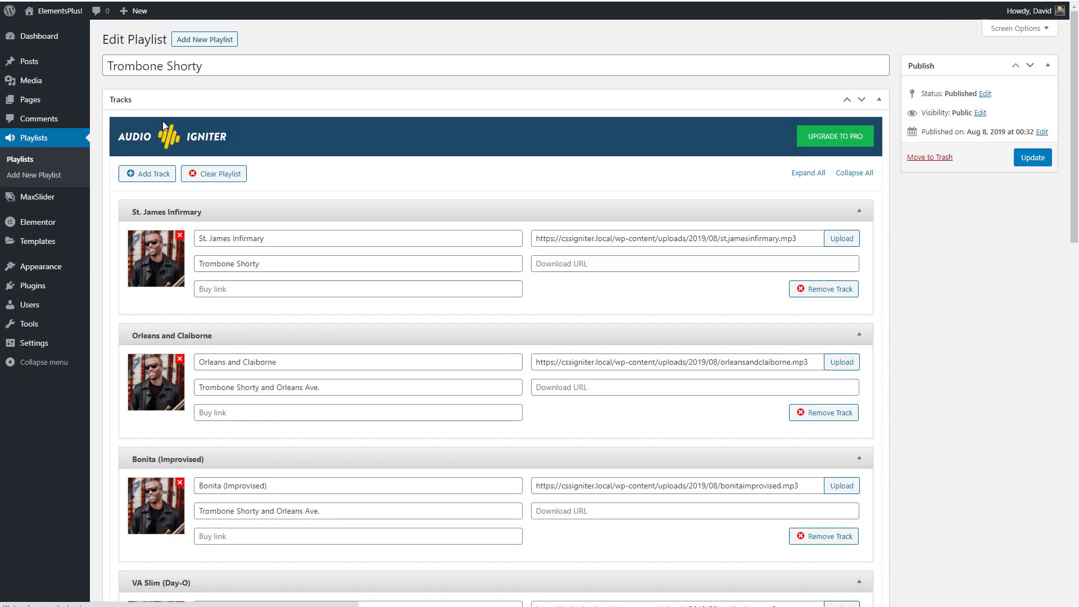
Step: Examine the playlist's tracks, player settings, track display options and shortcode
scroll(289, 126, "down", 2)
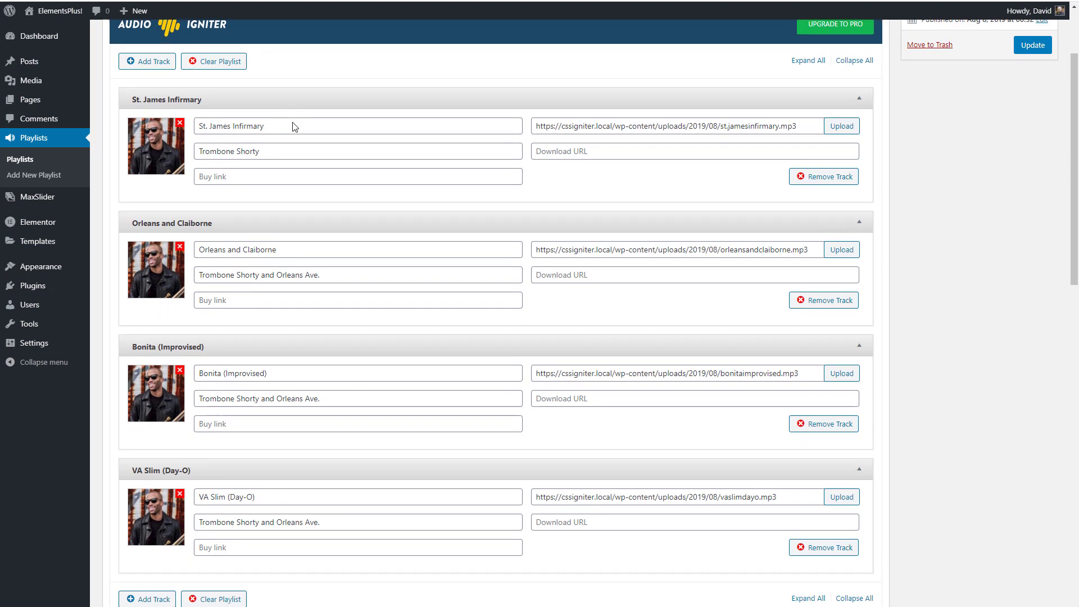
scroll(294, 118, "down", 7)
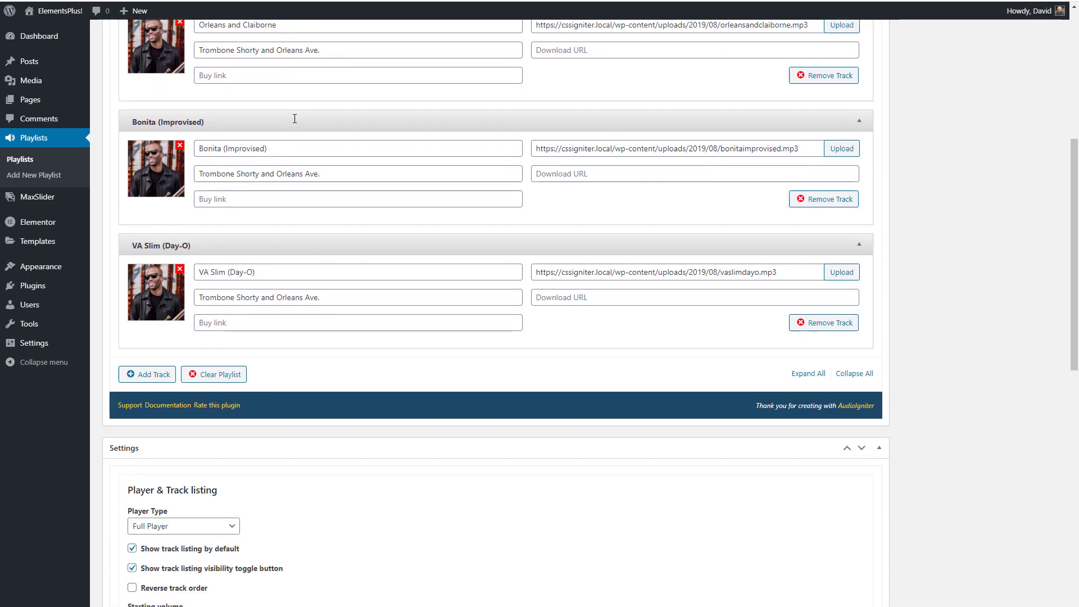
scroll(294, 120, "down", 2)
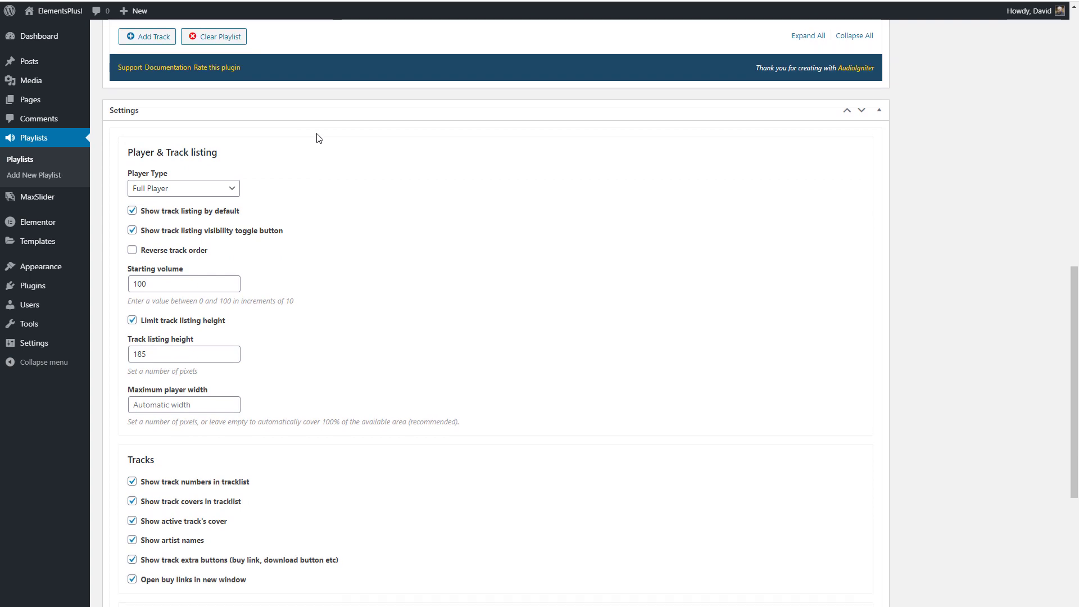
scroll(318, 138, "down", 2)
scroll(318, 138, "down", 3)
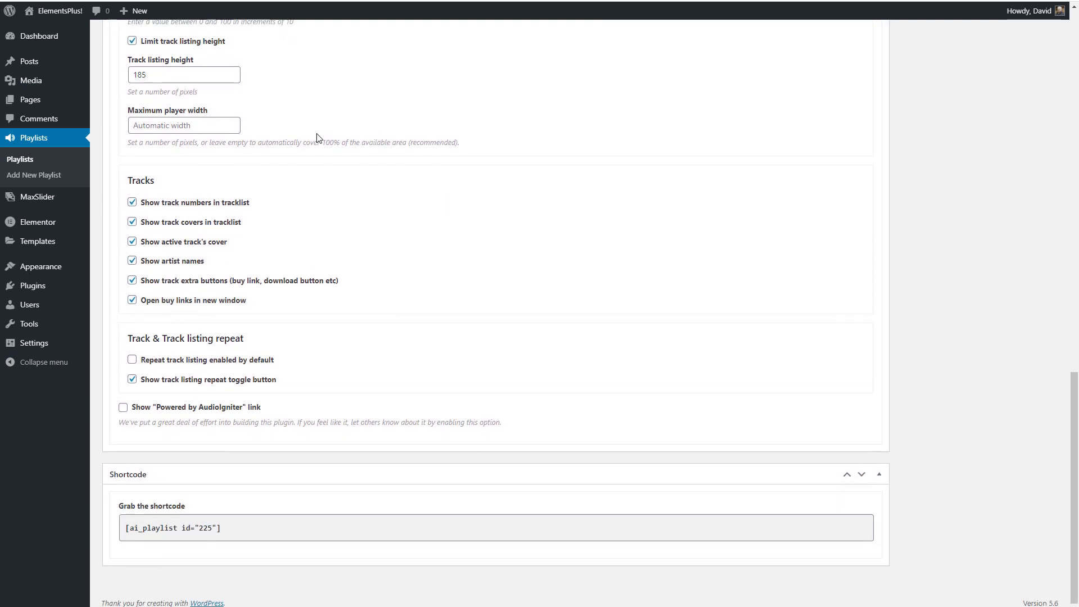
scroll(319, 137, "up", 12)
scroll(319, 137, "up", 5)
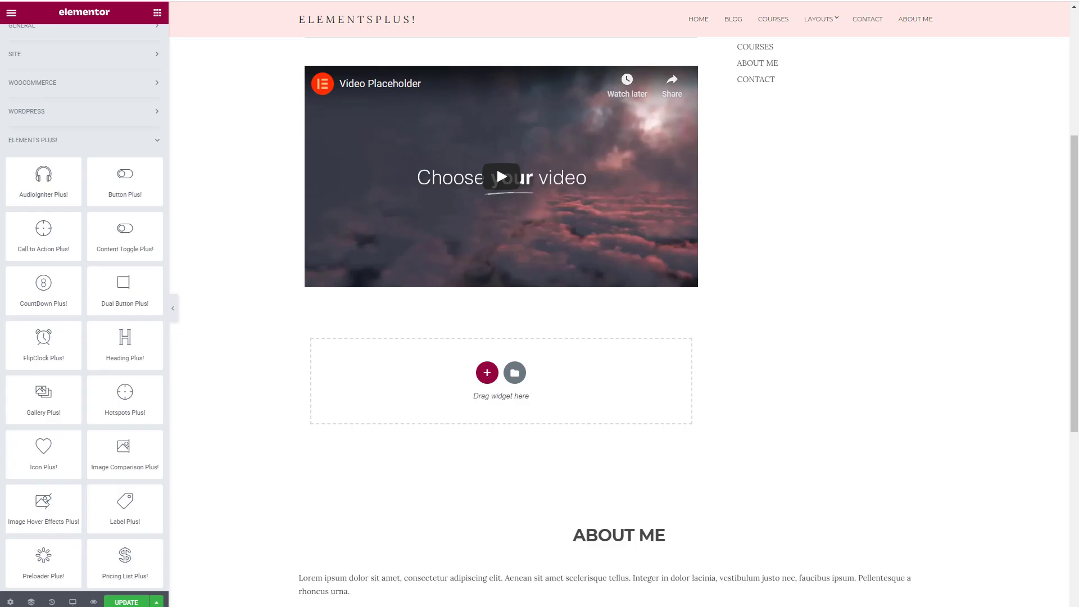
Step: Place an AudioIgniter Plus! widget below the video with the Trombone Shorty playlist, and test the VA Slim (Day-O) track
left_click_drag(43, 180, 422, 366)
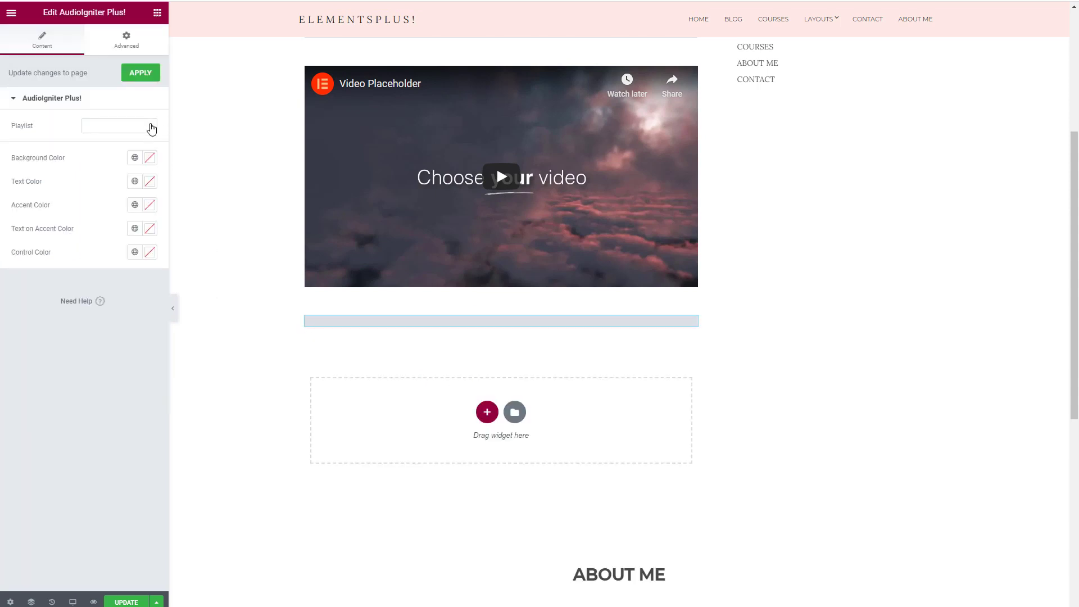
left_click(152, 129)
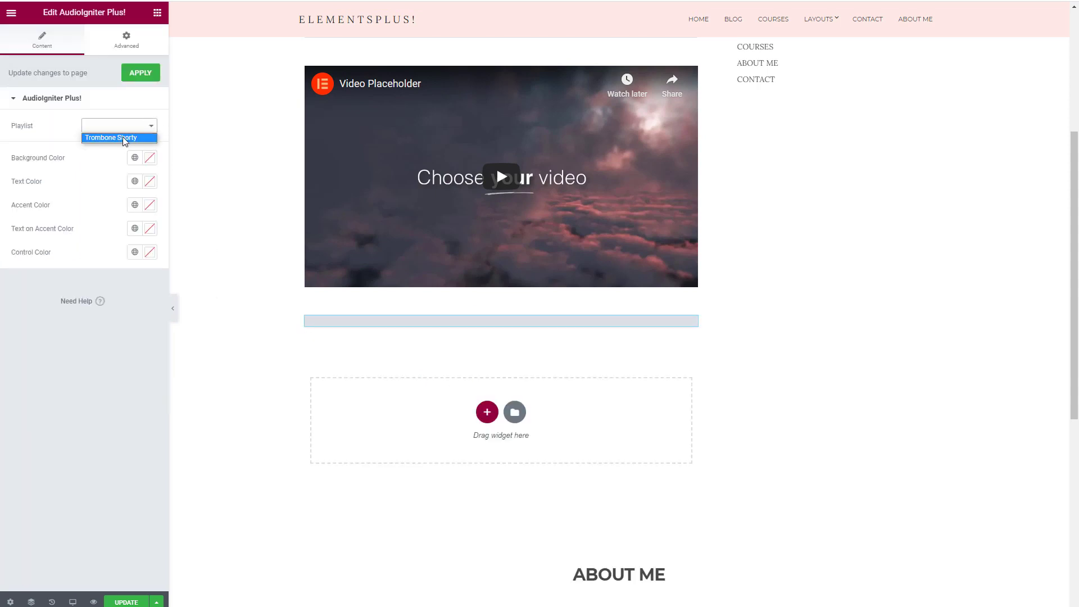
left_click(125, 138)
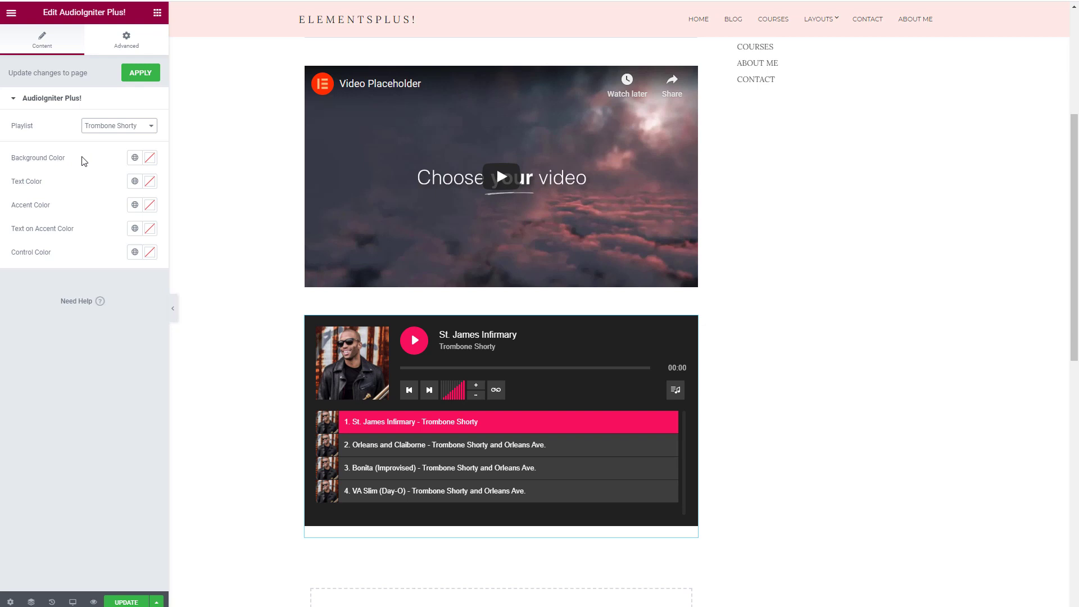
left_click(349, 491)
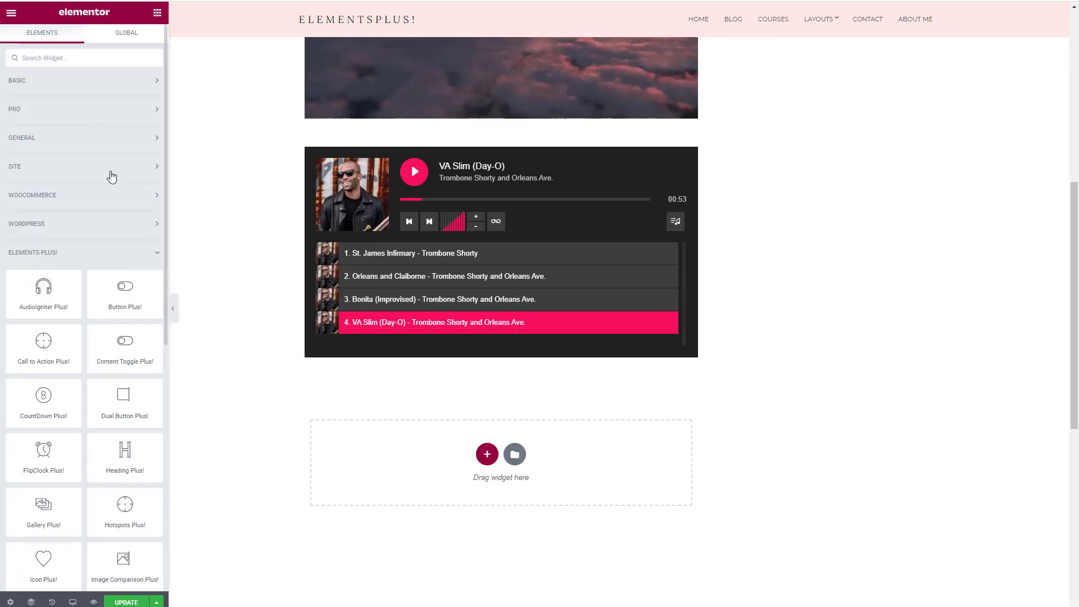
Step: Place an Image Hover Effects Plus! widget below the audio player and use the photo of two smiling musicians as its first image
scroll(110, 175, "down", 5)
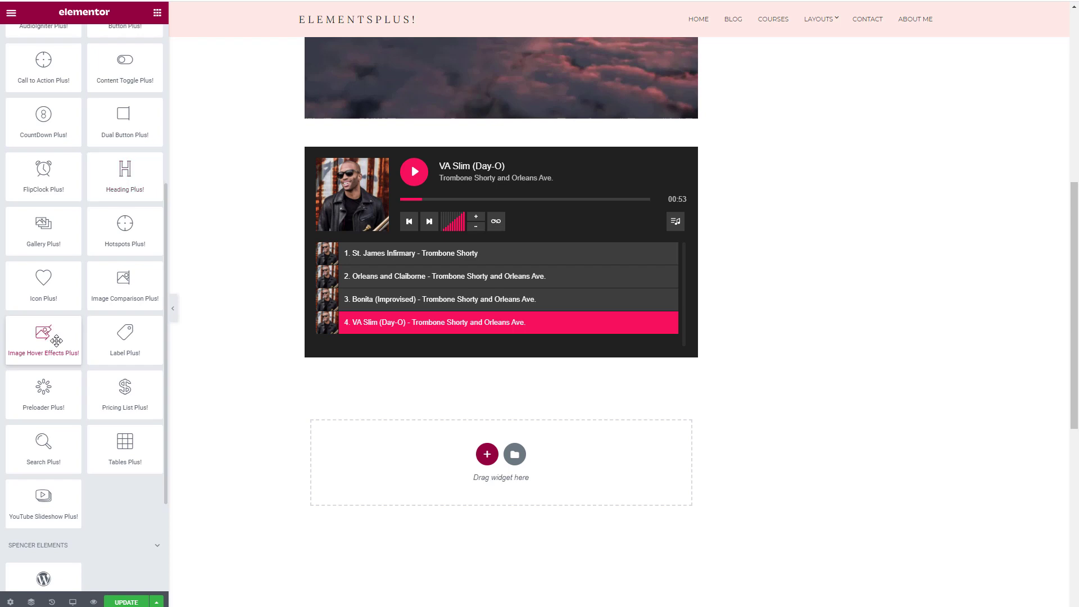
left_click_drag(48, 338, 431, 454)
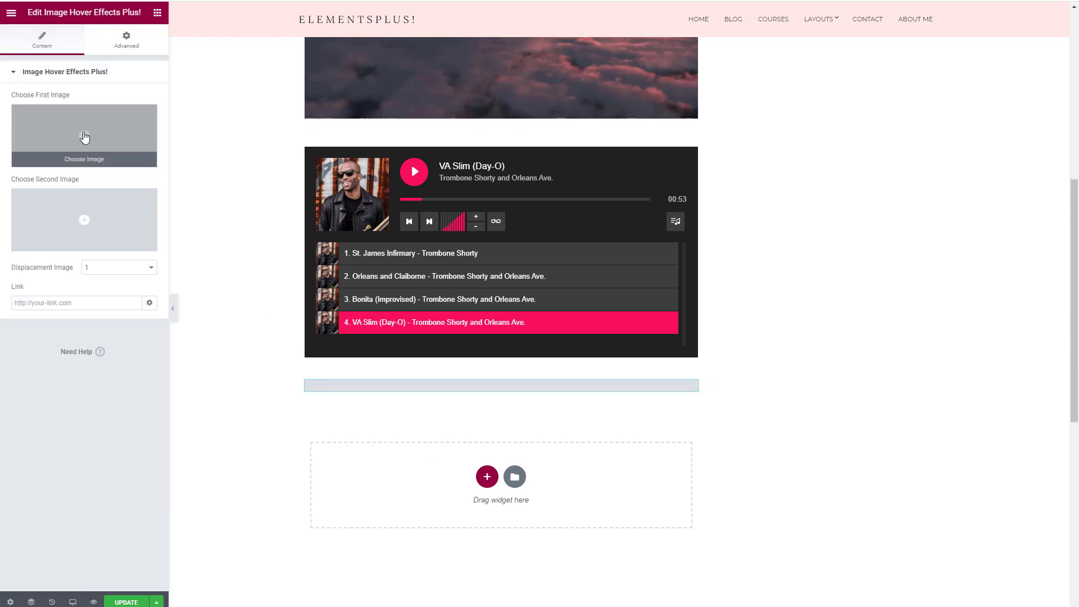
left_click(84, 138)
left_click(250, 164)
left_click(1024, 580)
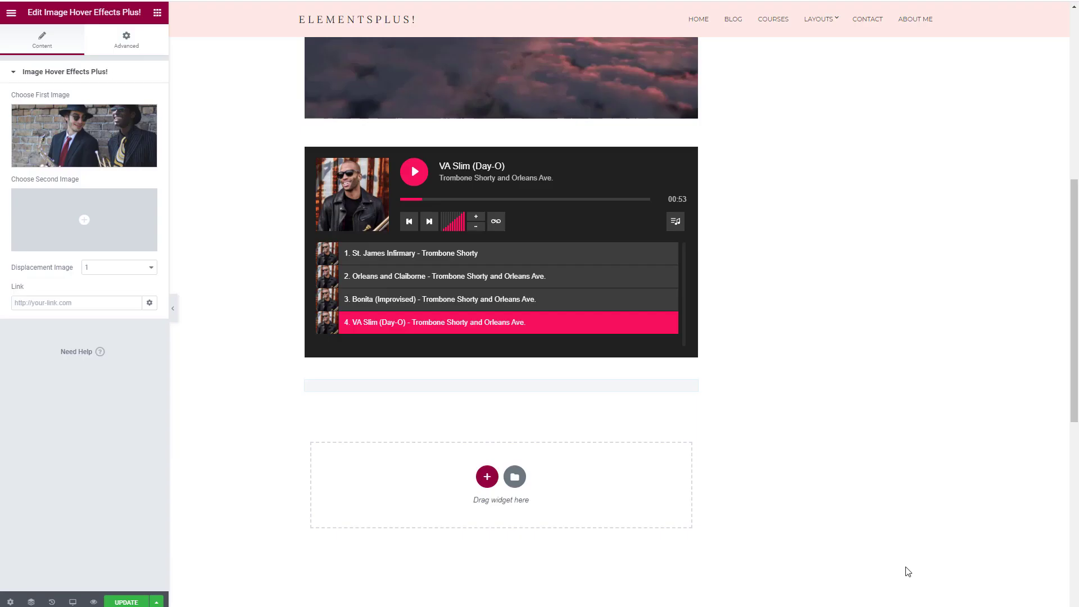
Step: Set guitar-1873942_1920.jpg as the hover widget's second image and preview the transition
left_click(85, 219)
left_click(150, 150)
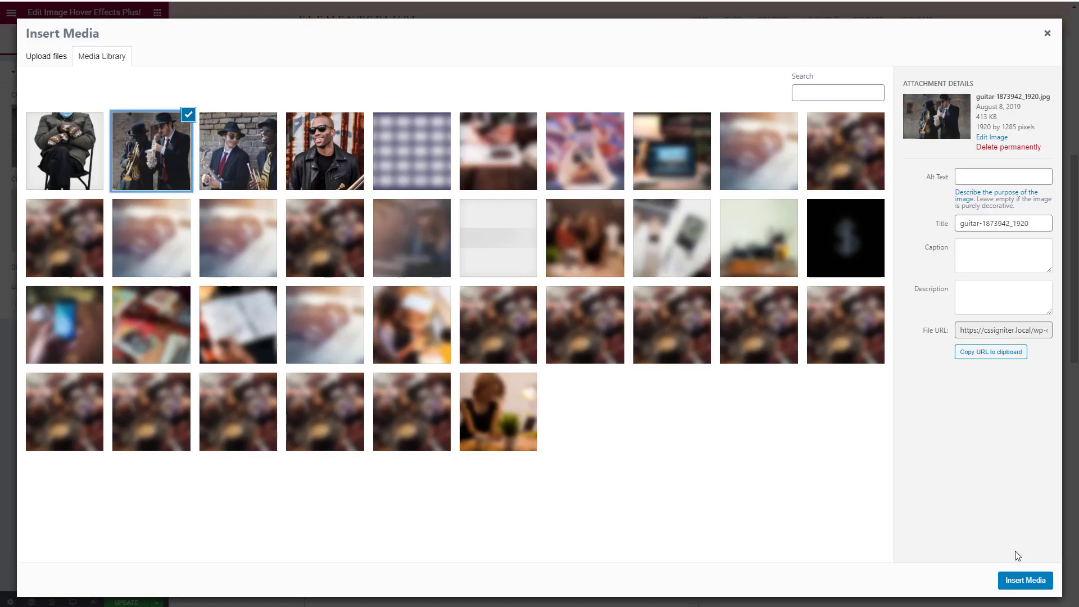
left_click(1025, 579)
mouse_move(422, 345)
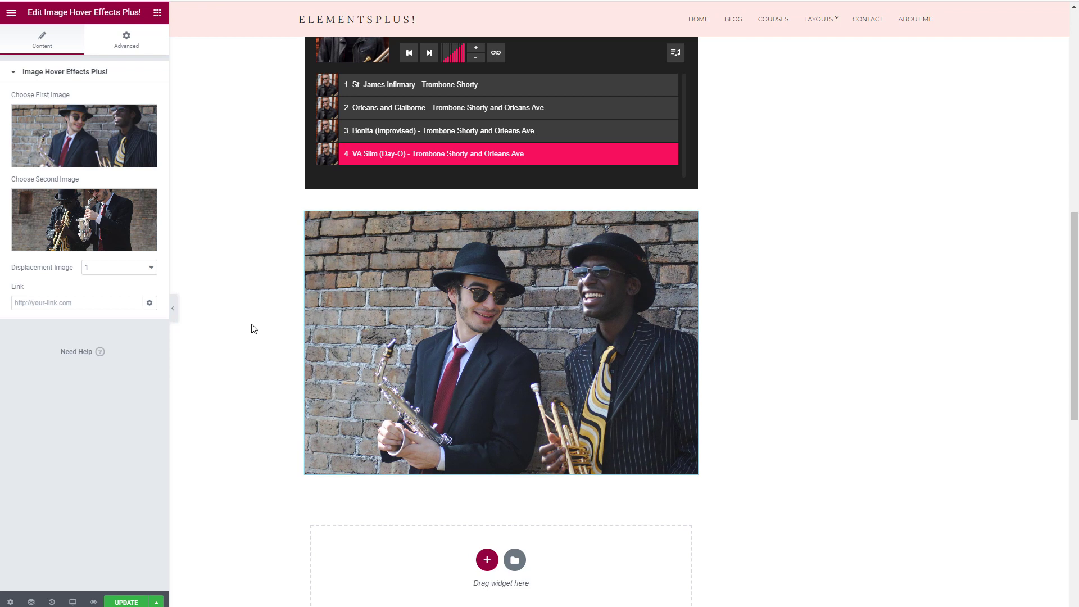
Step: Try displacement images 7 and 11 for the hover effect, and settle on 14
left_click(153, 269)
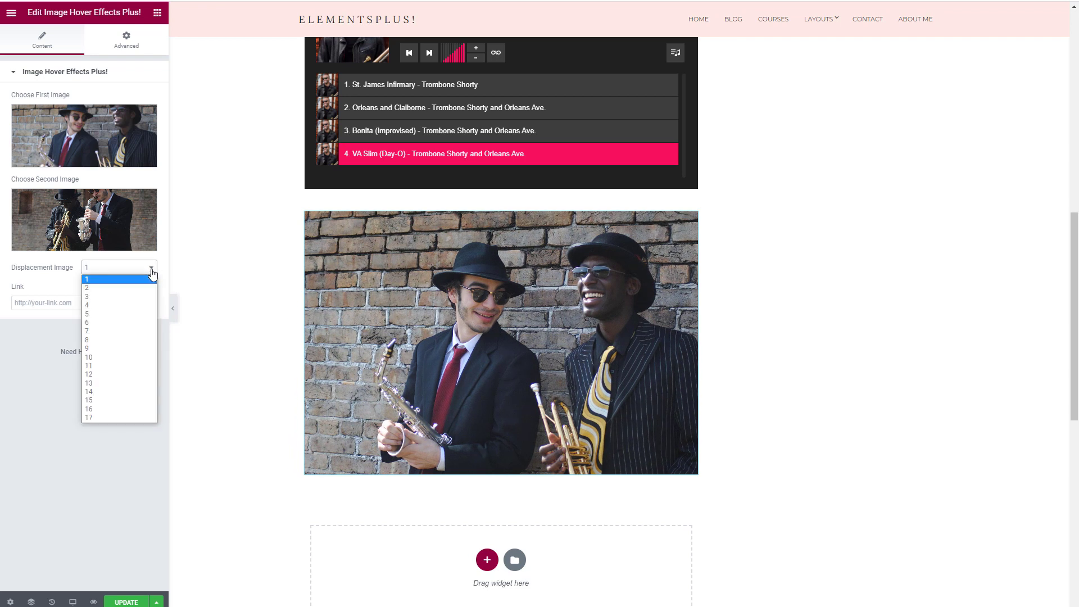
left_click(105, 331)
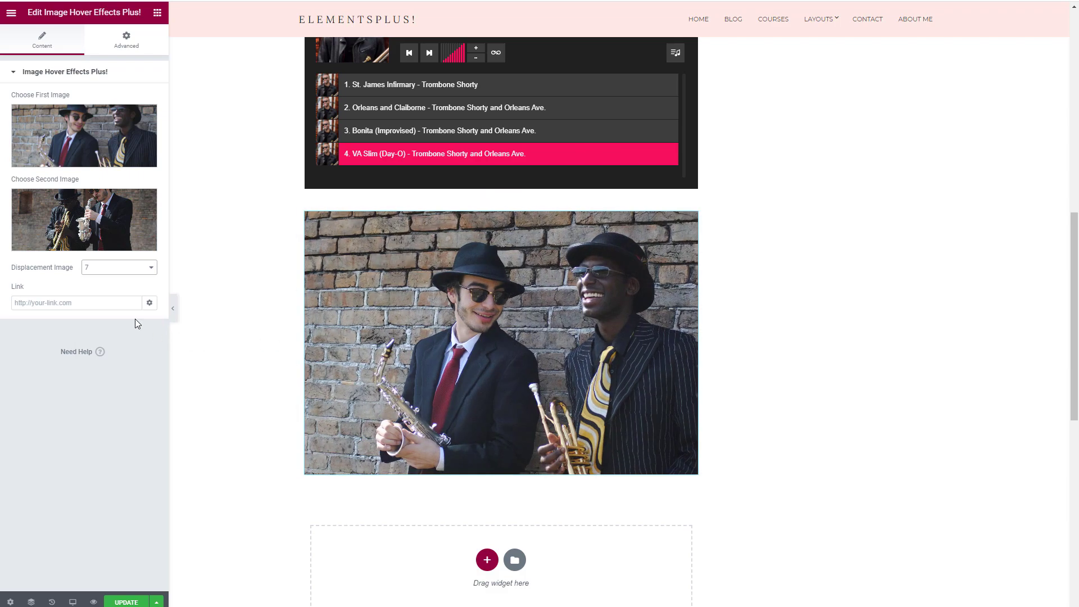
left_click(150, 270)
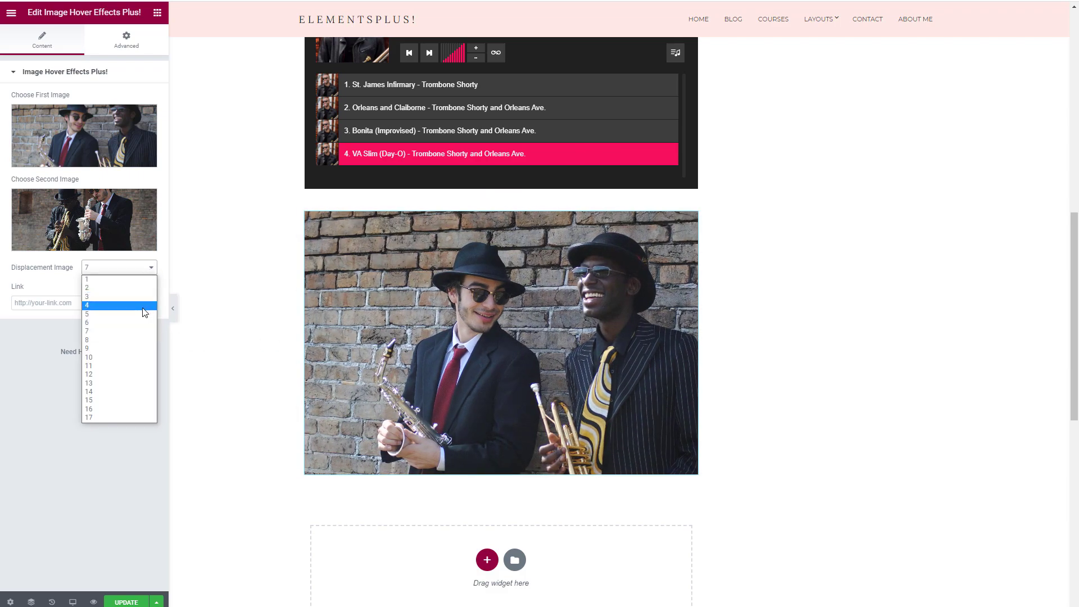
left_click(115, 373)
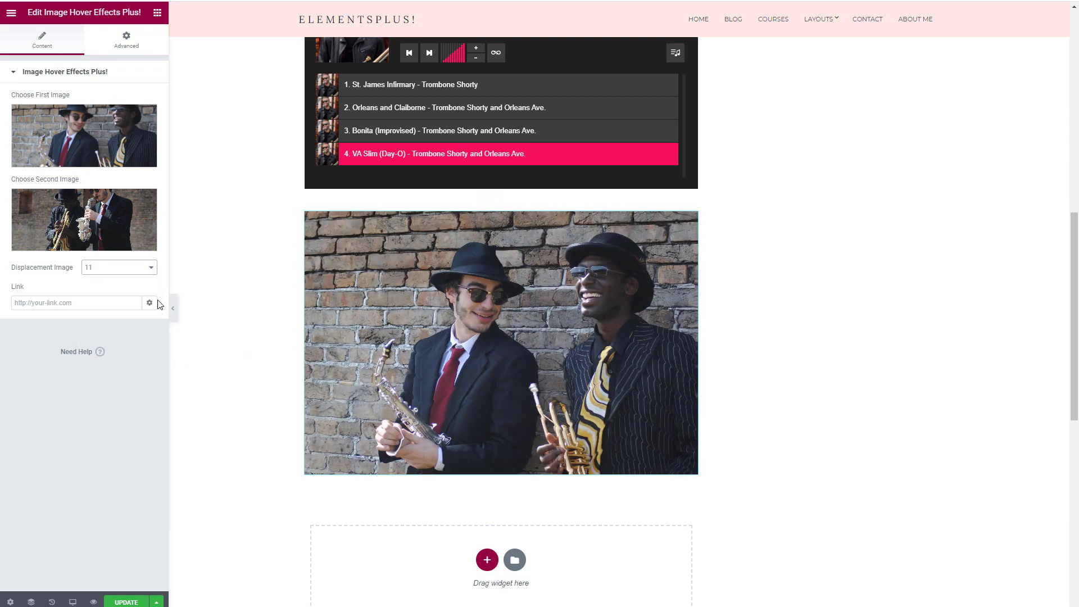
left_click(151, 269)
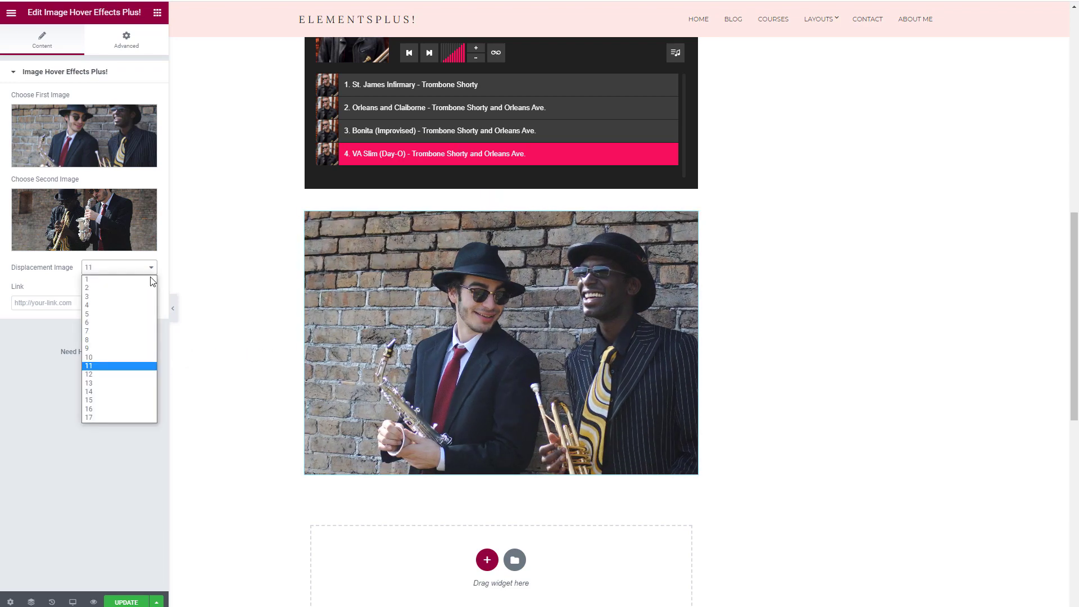
left_click(129, 391)
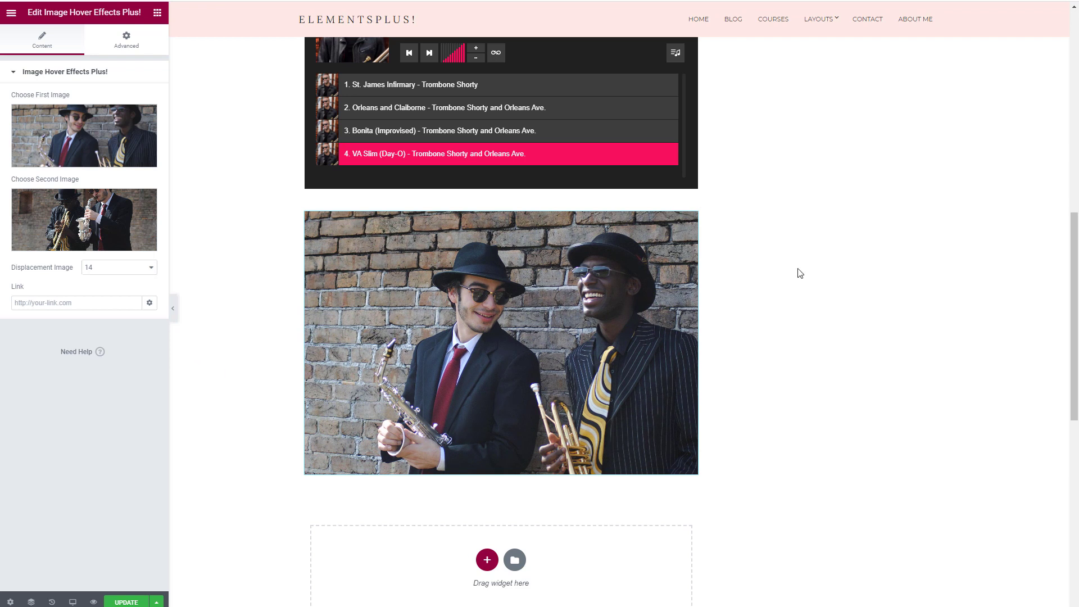
Step: Add a single-column section below the hover image and place a FlipClock Plus! widget in it
scroll(804, 304, "down", 1)
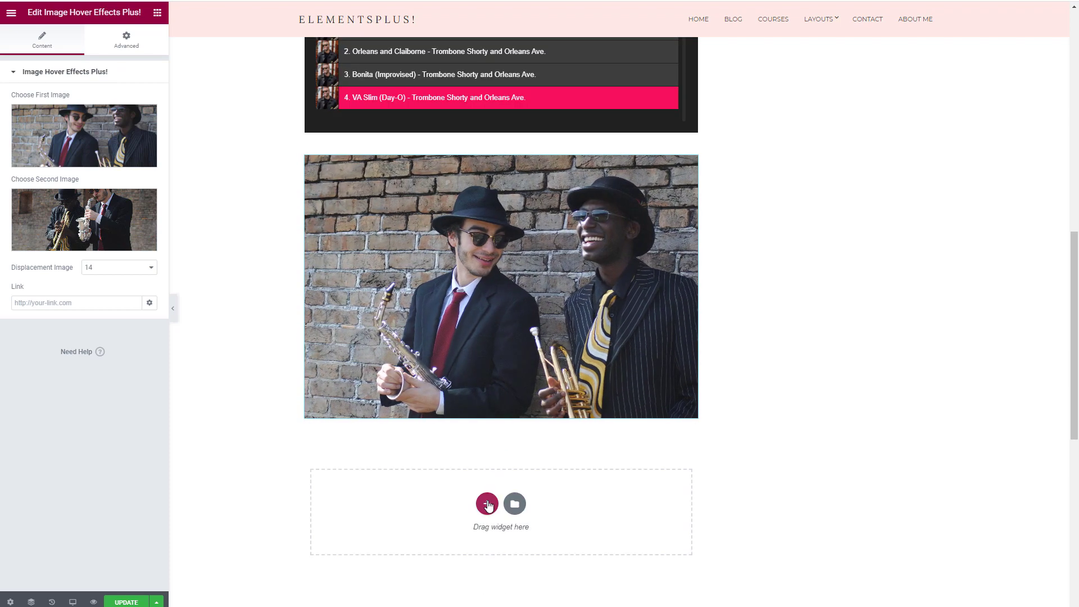
left_click(489, 508)
left_click(354, 531)
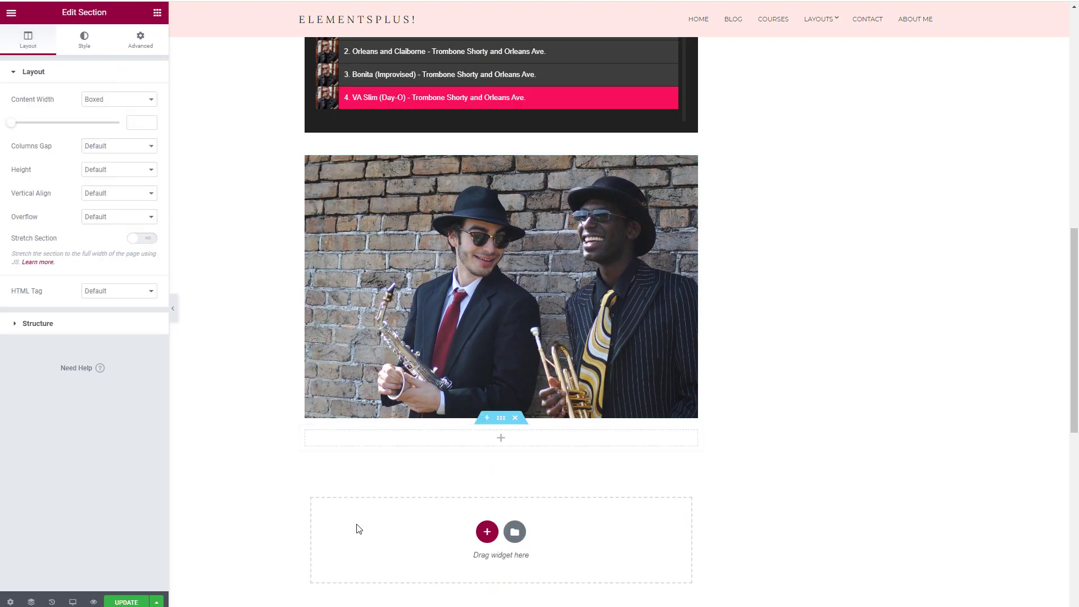
left_click(157, 13)
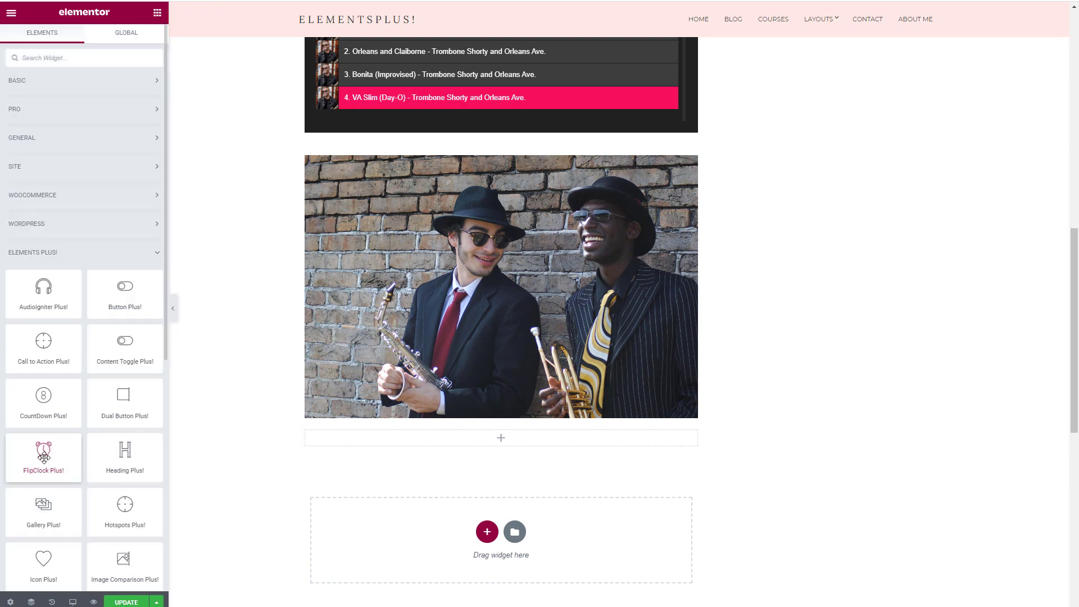
left_click_drag(44, 457, 461, 445)
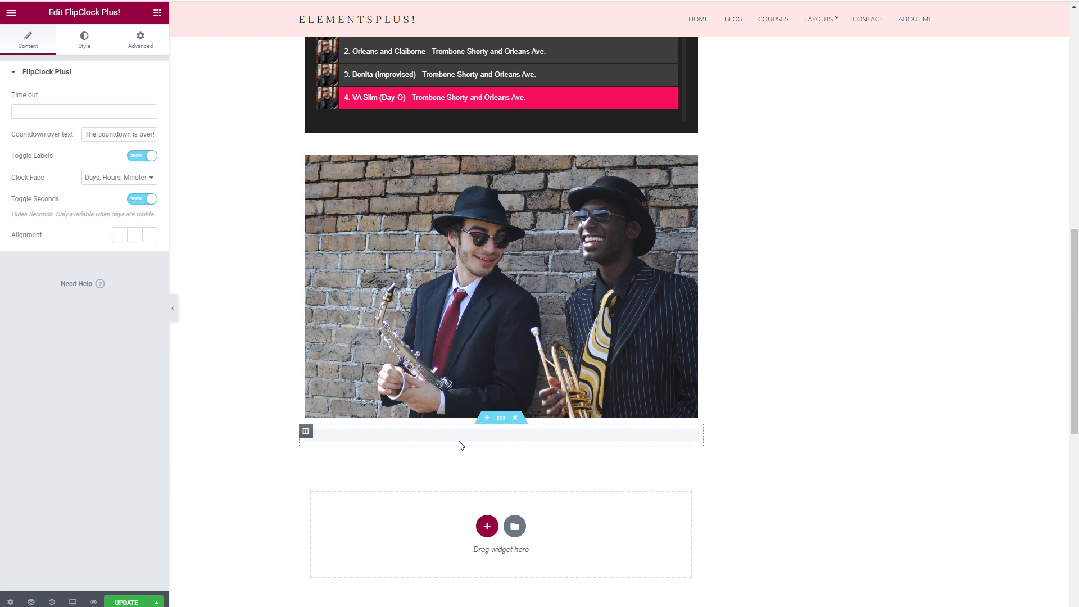
left_click(52, 113)
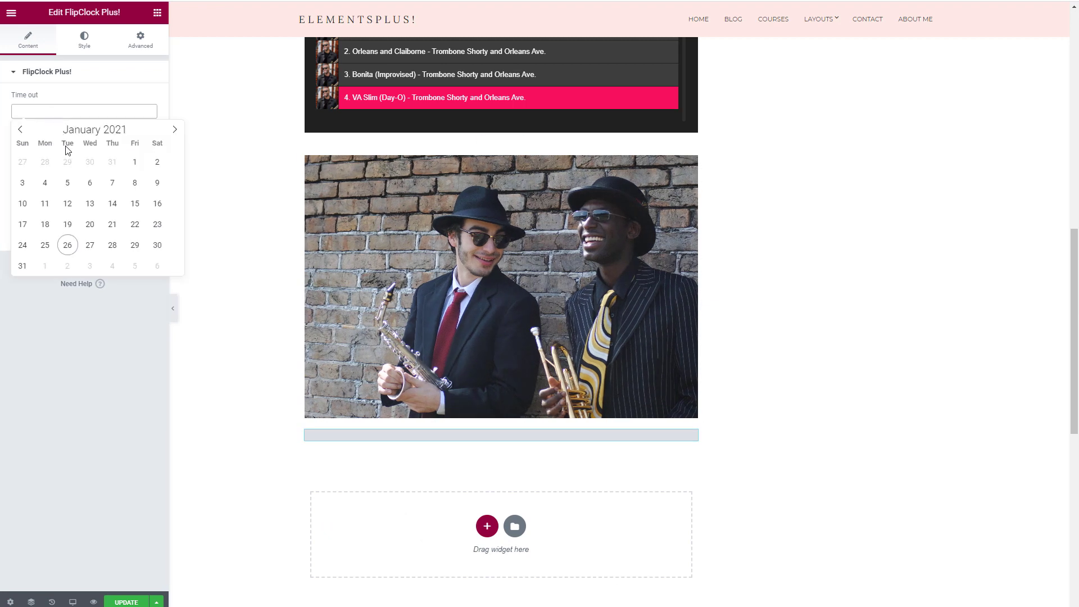
left_click(135, 246)
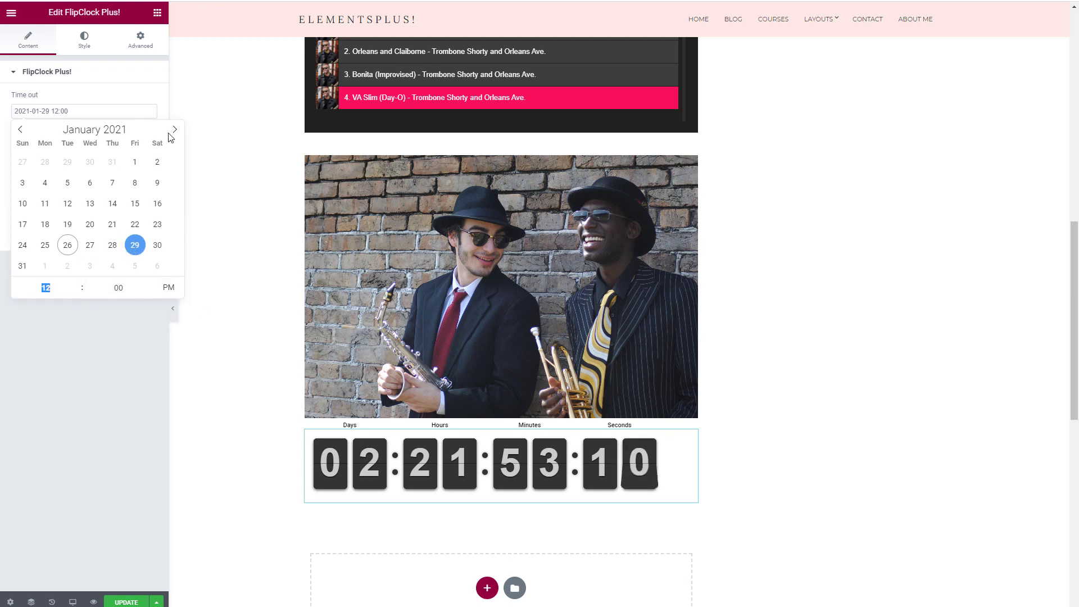
Step: Close the flip clock's date picker and review the widget's content and style options
left_click(125, 90)
left_click(113, 81)
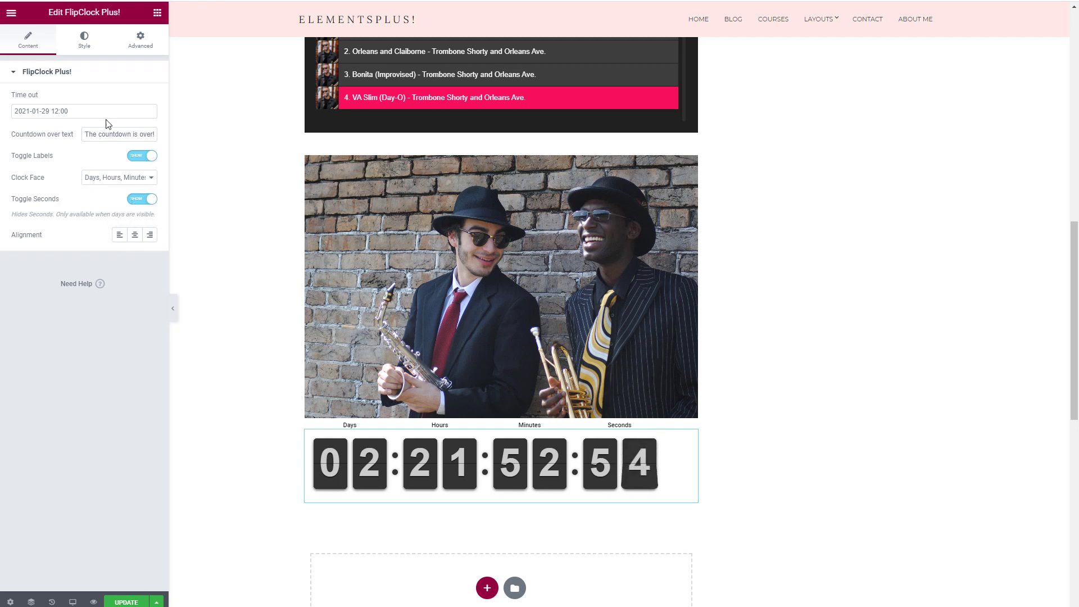
left_click(85, 50)
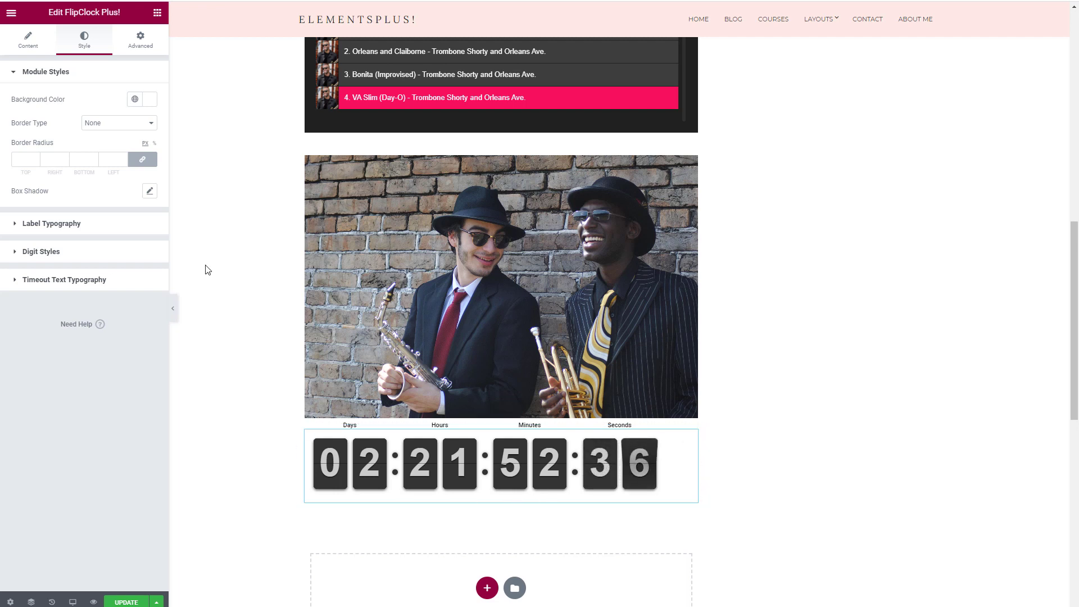
scroll(207, 270, "down", 2)
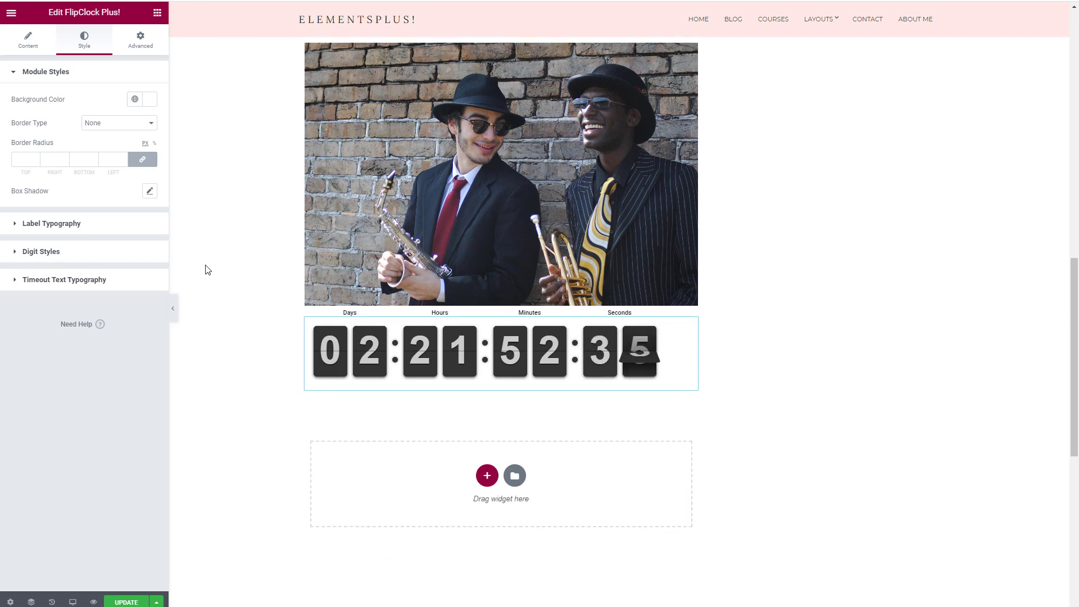
left_click(157, 13)
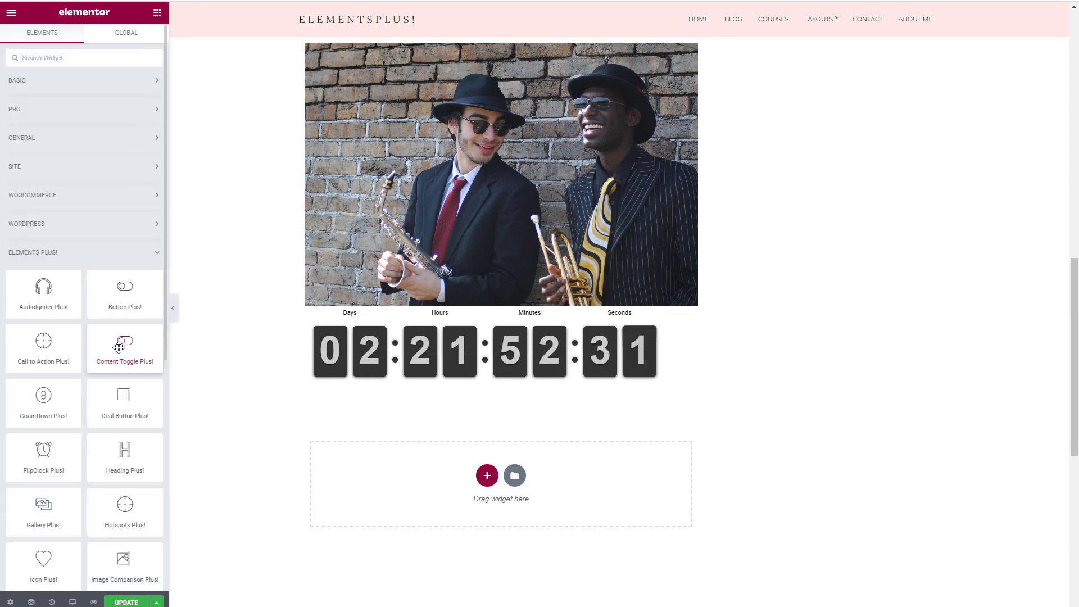
left_click_drag(43, 400, 487, 478)
left_click(65, 112)
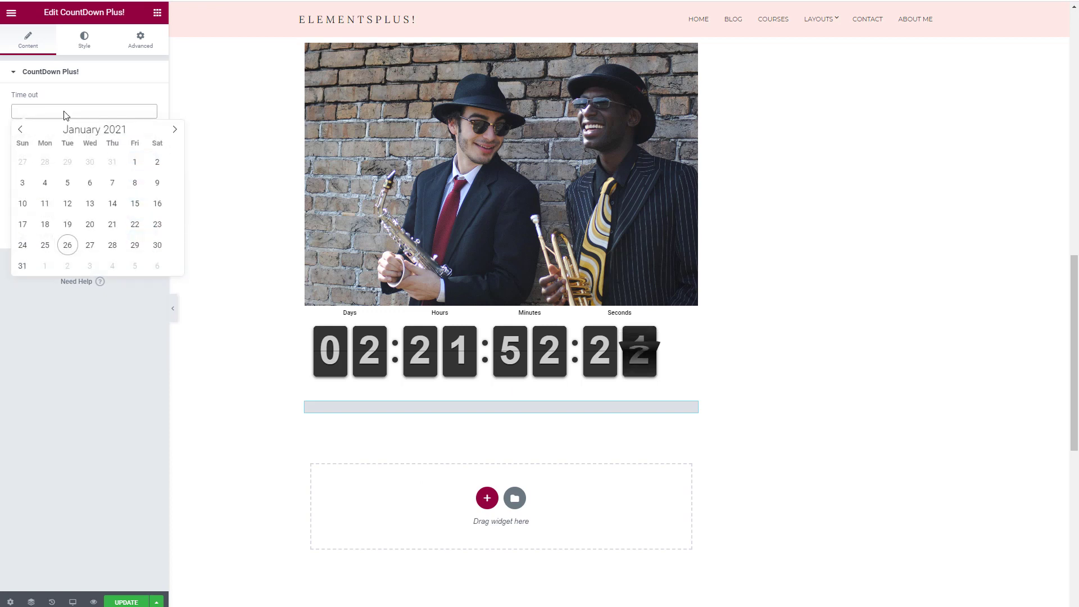
left_click(135, 245)
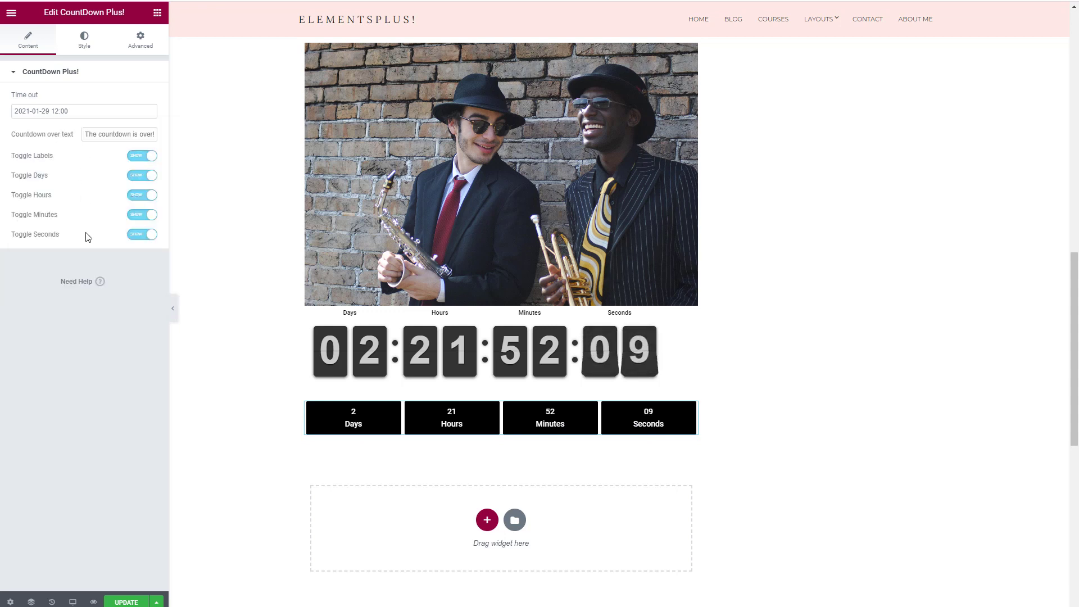
left_click(84, 40)
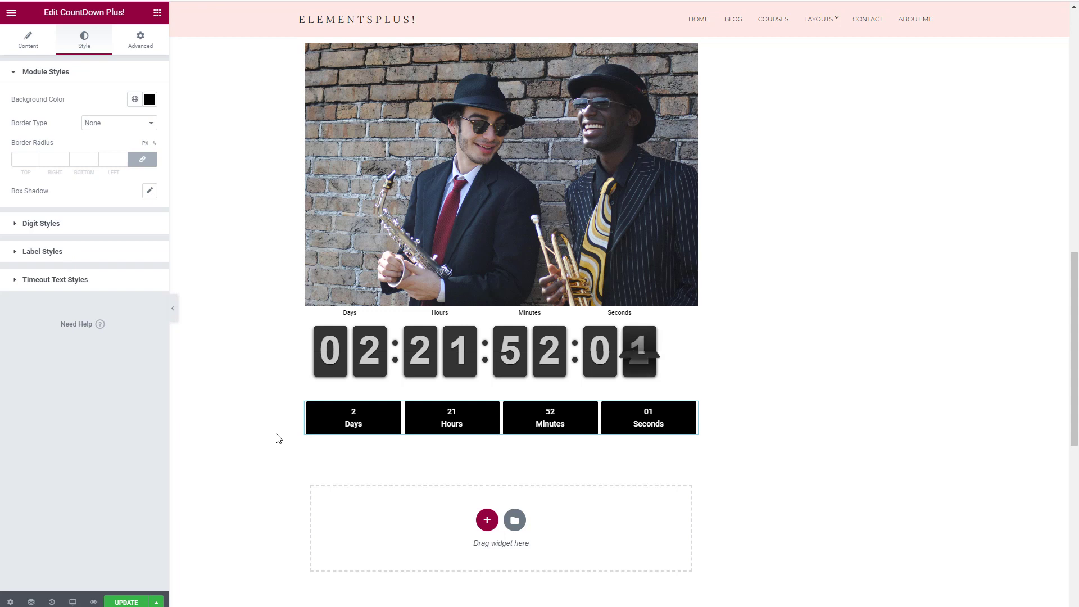
Step: Place a Content Toggle Plus! widget below the countdown with centred primary text "Checkout our great sale that will have things you have never seen before!"
left_click(157, 13)
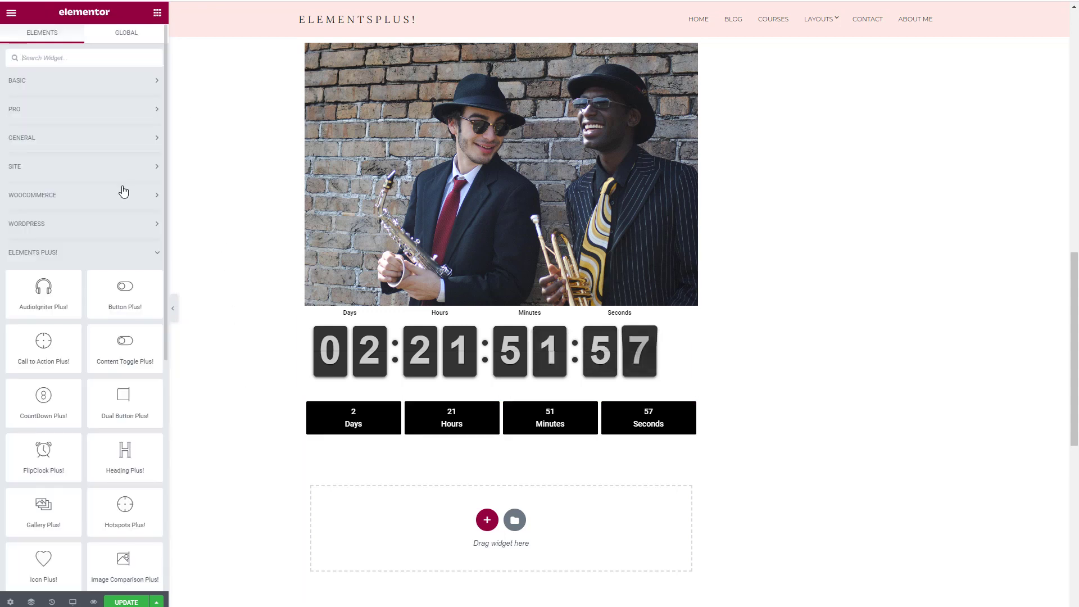
scroll(122, 191, "down", 1)
left_click_drag(120, 294, 461, 535)
left_click_drag(84, 272, 20, 274)
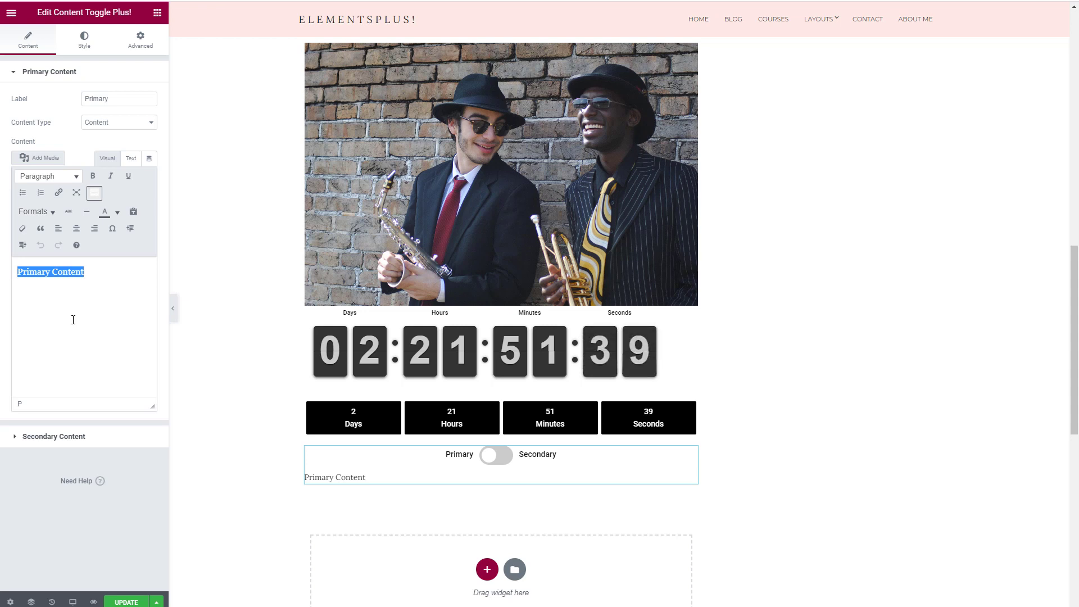
type("Checkout our great sale that will have things you have never seen before!")
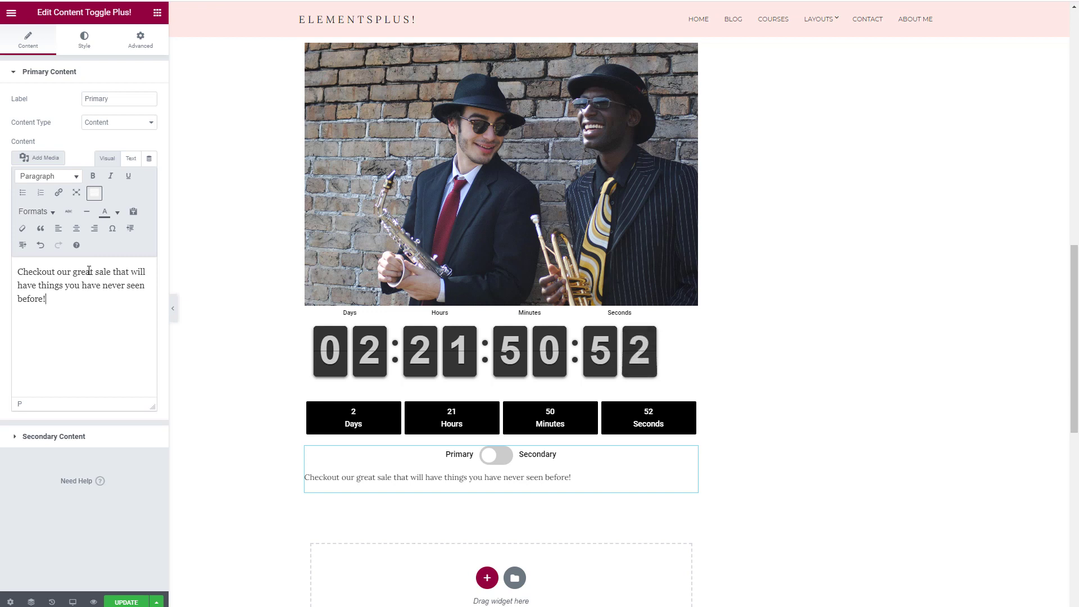
left_click(76, 228)
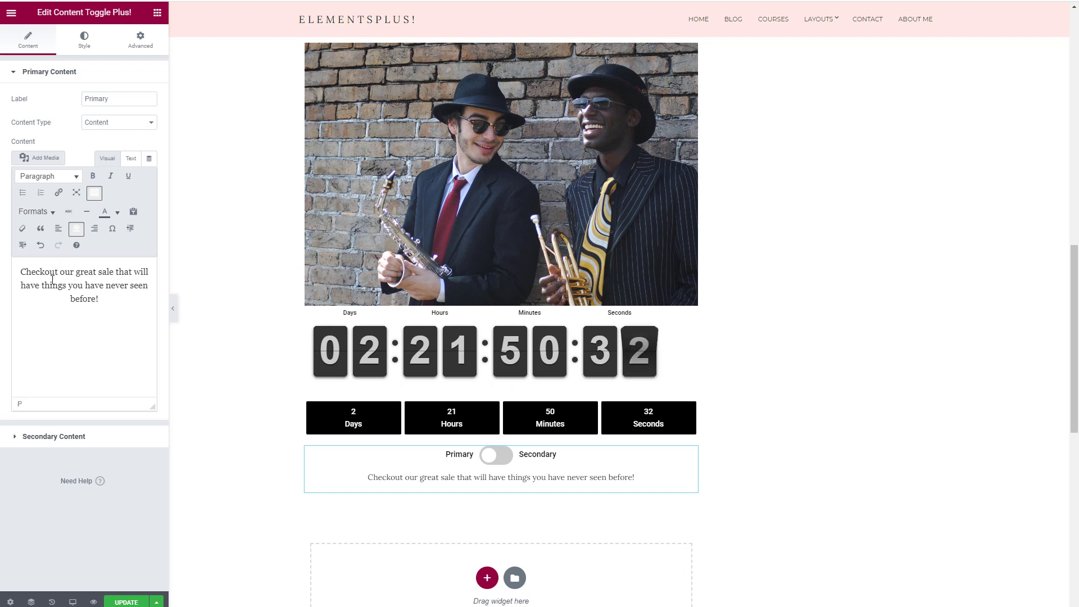
left_click(151, 124)
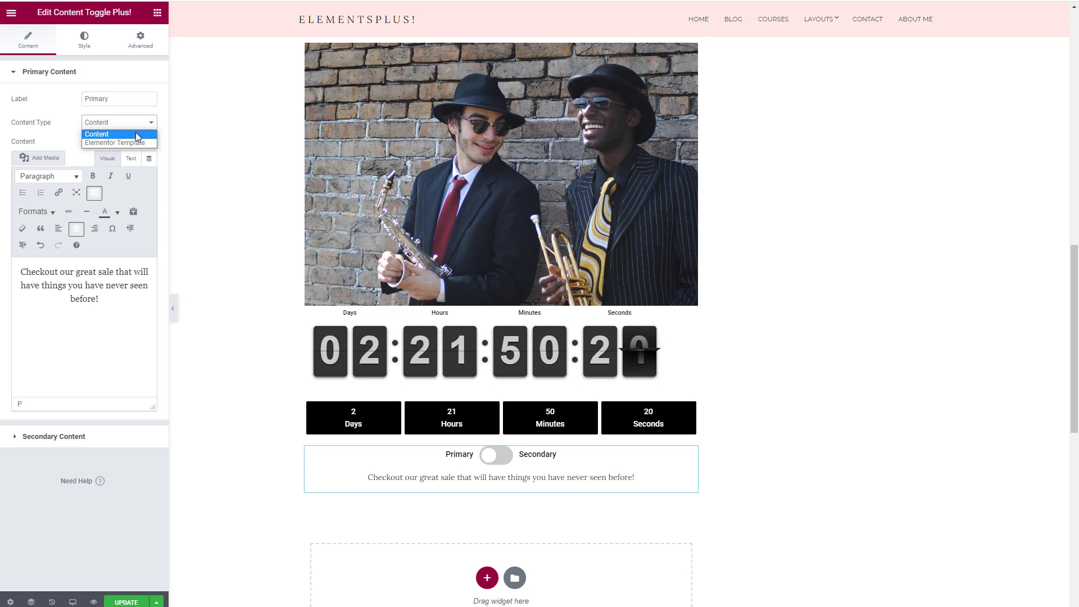
left_click(138, 135)
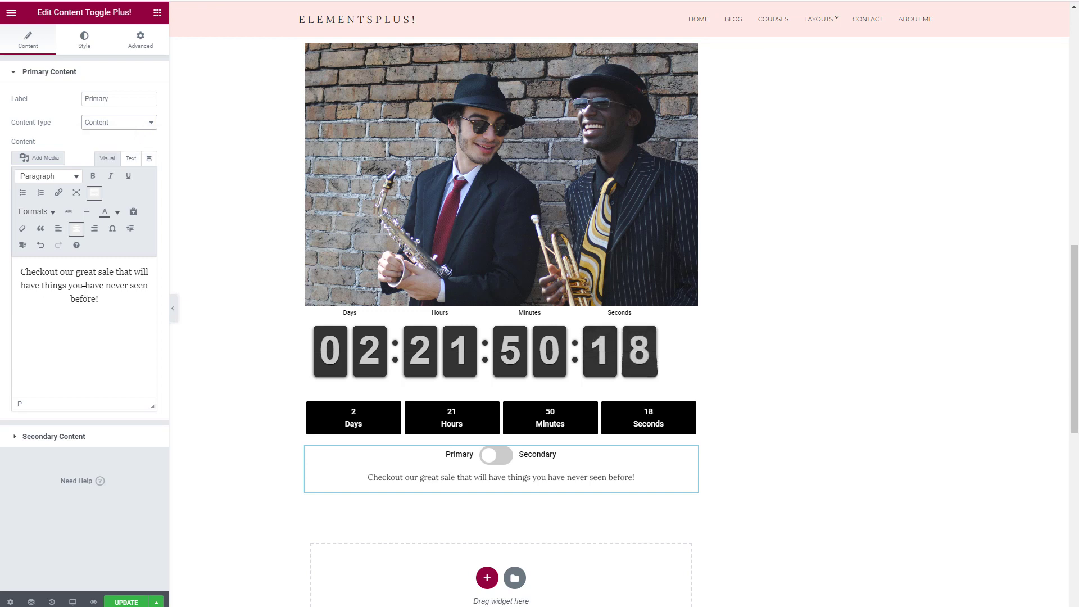
Step: Replace the toggle's secondary content with the centred text "All our widgets will be on sale. User coupon code "50OFF"."
left_click(500, 455)
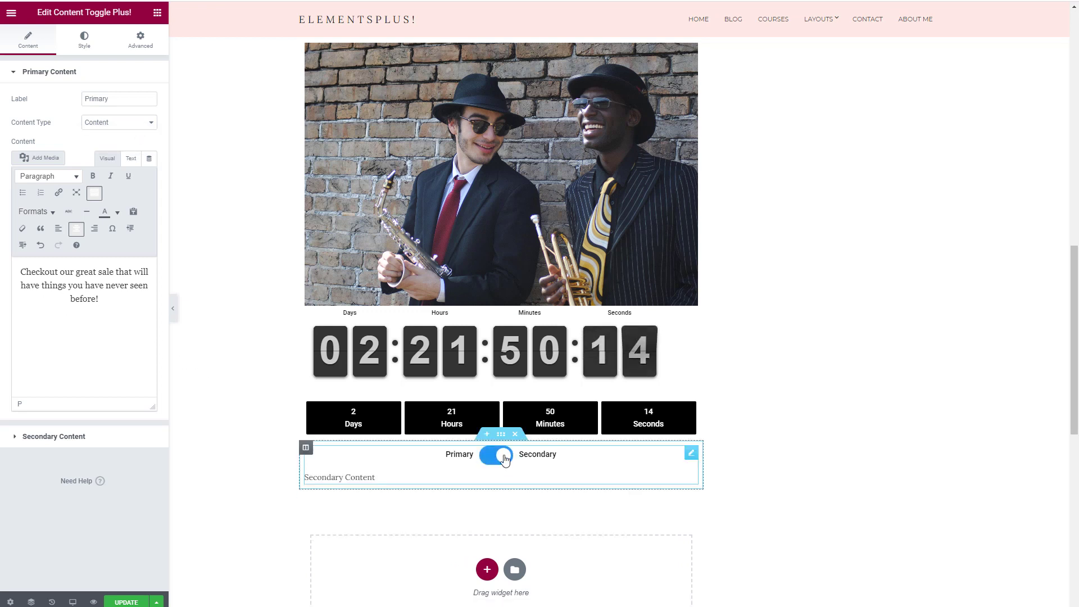
left_click(27, 436)
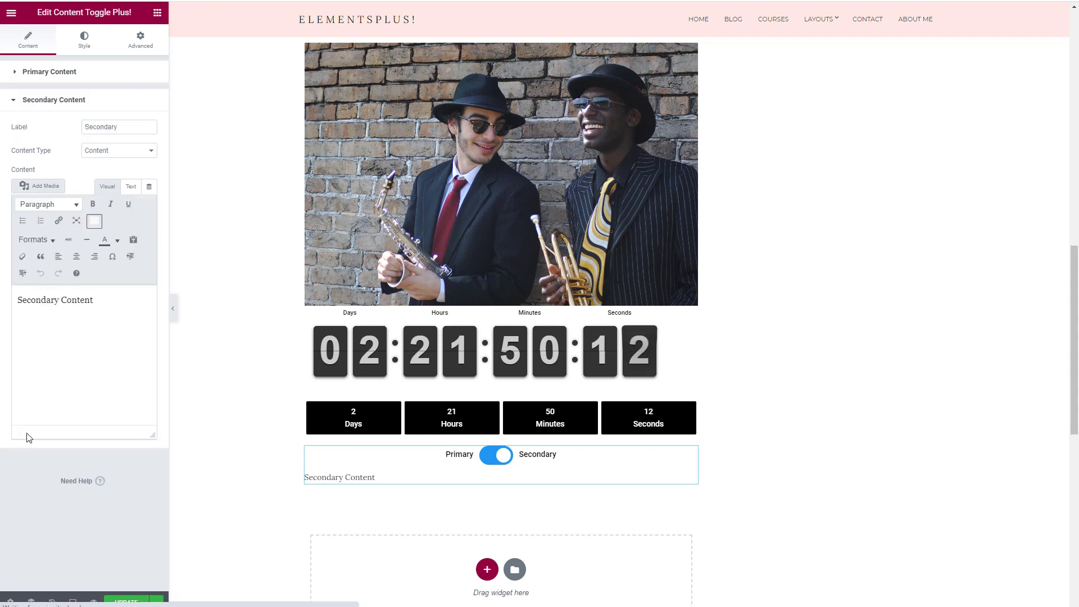
left_click_drag(111, 300, 17, 300)
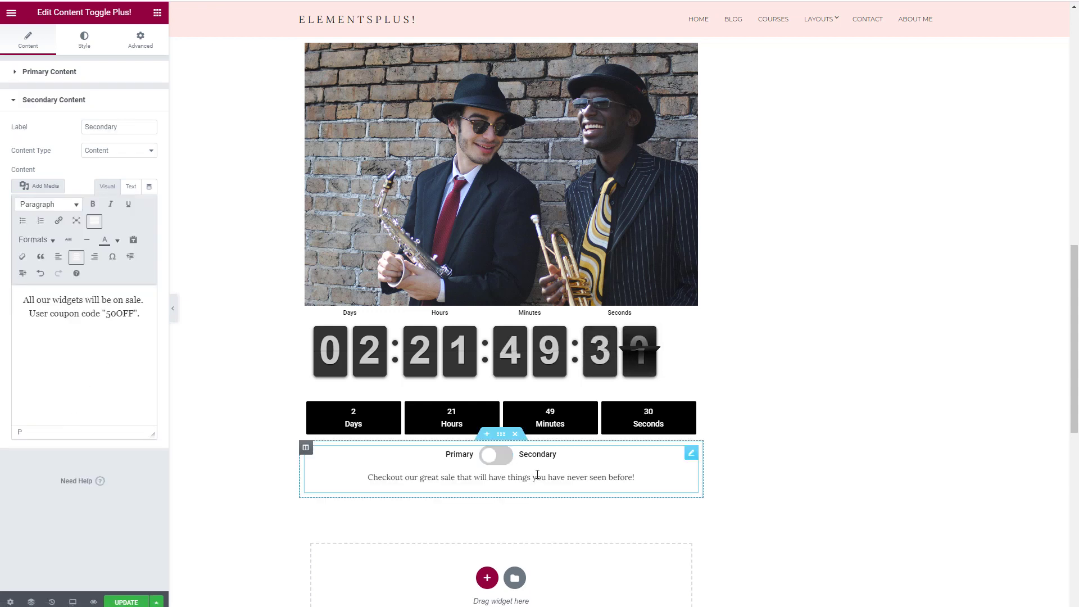
Step: Add a single-column section below the content toggle and place a Hotspots Plus! widget in it with the trumpet and saxophone players image
scroll(246, 426, "down", 3)
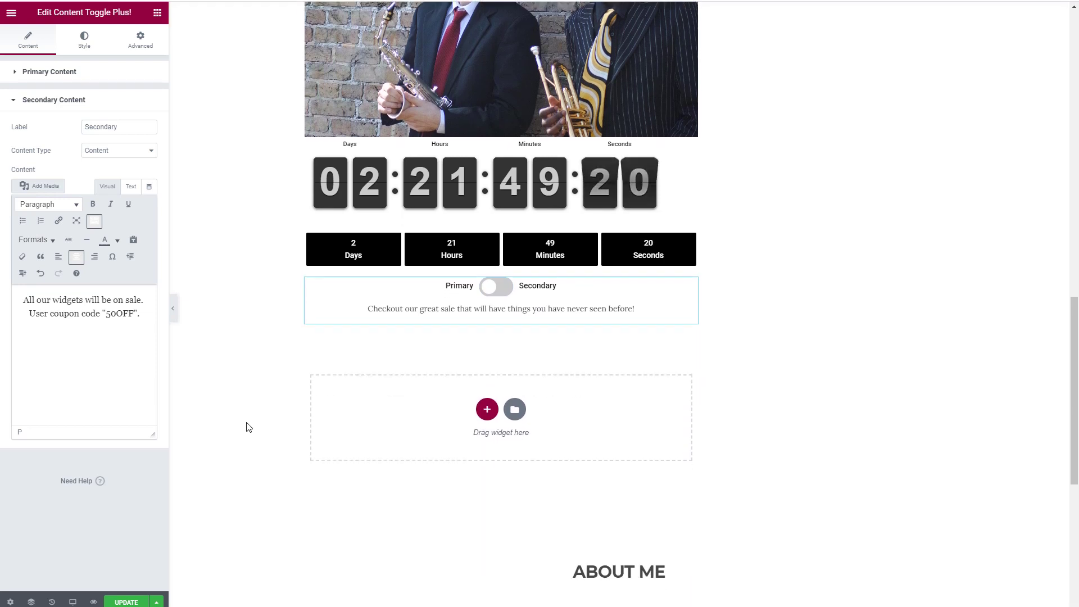
left_click(487, 410)
left_click(365, 437)
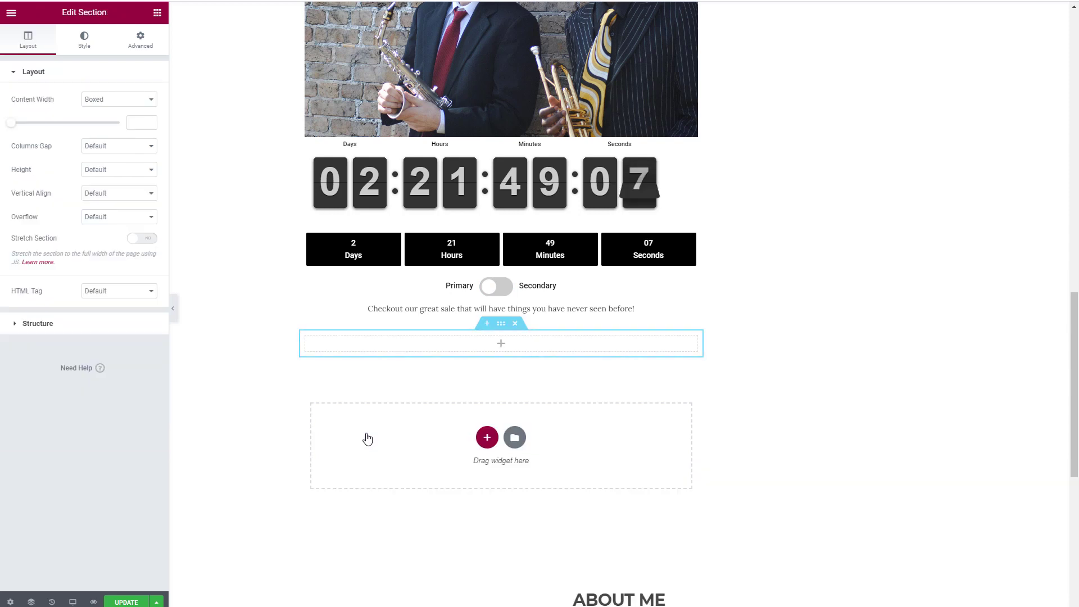
left_click(158, 12)
scroll(89, 343, "down", 2)
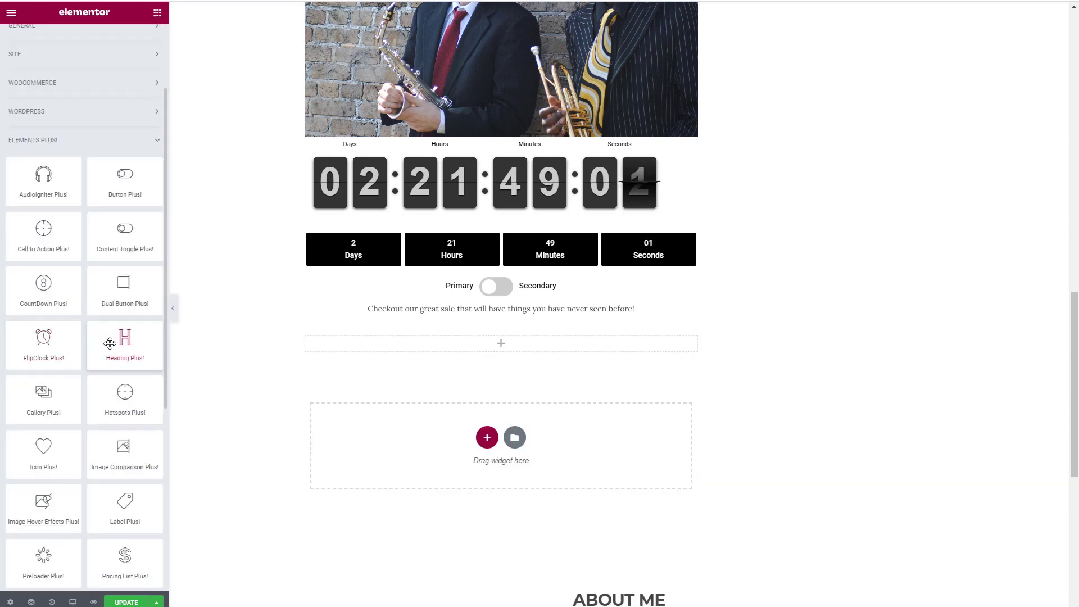
left_click_drag(125, 396, 456, 339)
left_click(1010, 581)
scroll(218, 308, "down", 2)
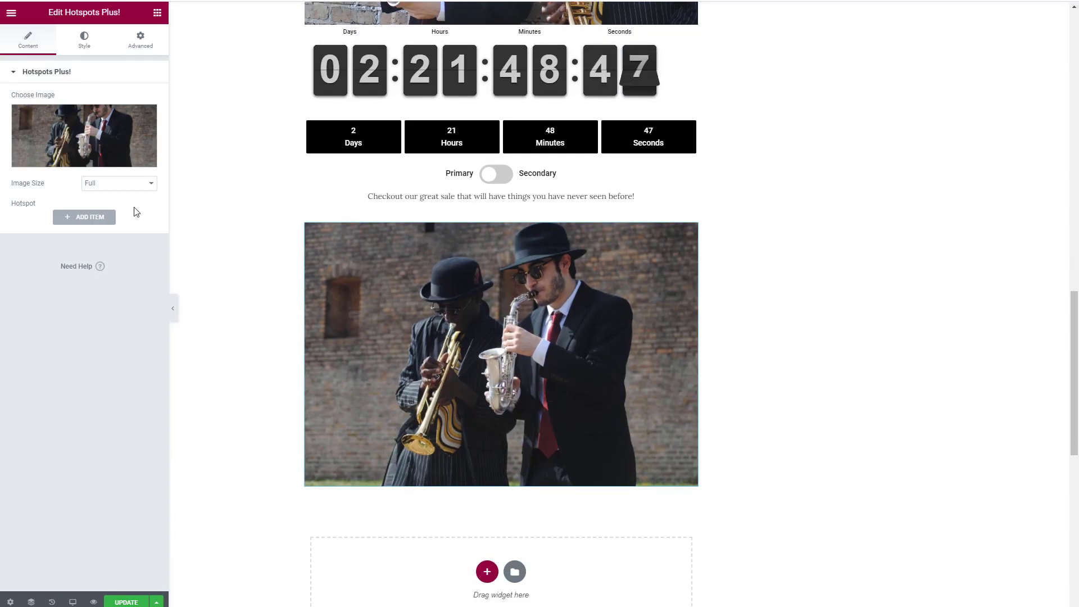
Step: Add a hotspot labelled "Trumpet" over the trumpet, at X position 30.2 and Y position 70.3
left_click(89, 218)
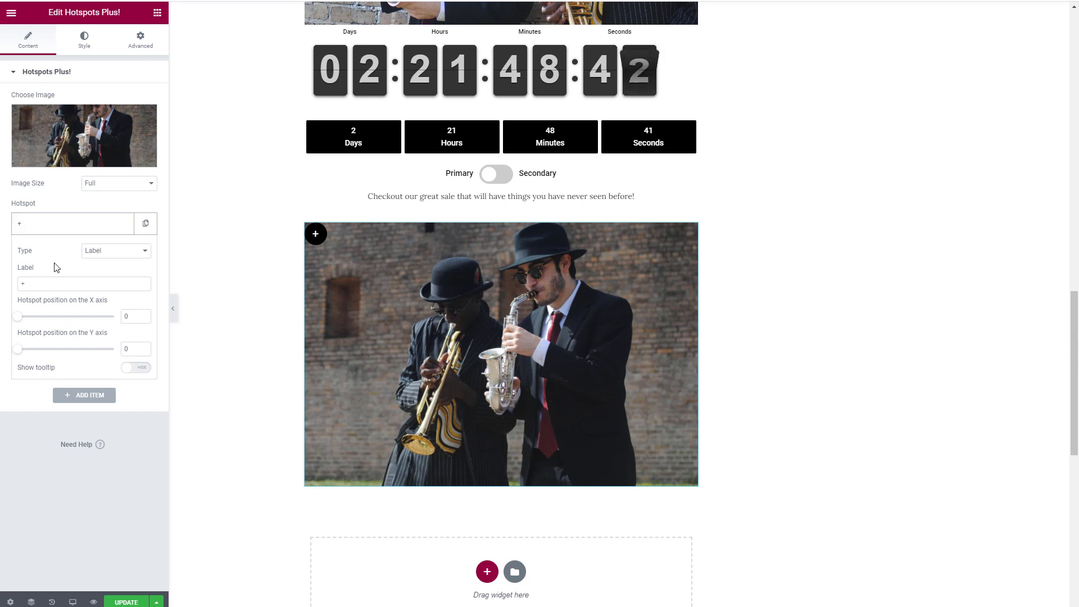
left_click(46, 280)
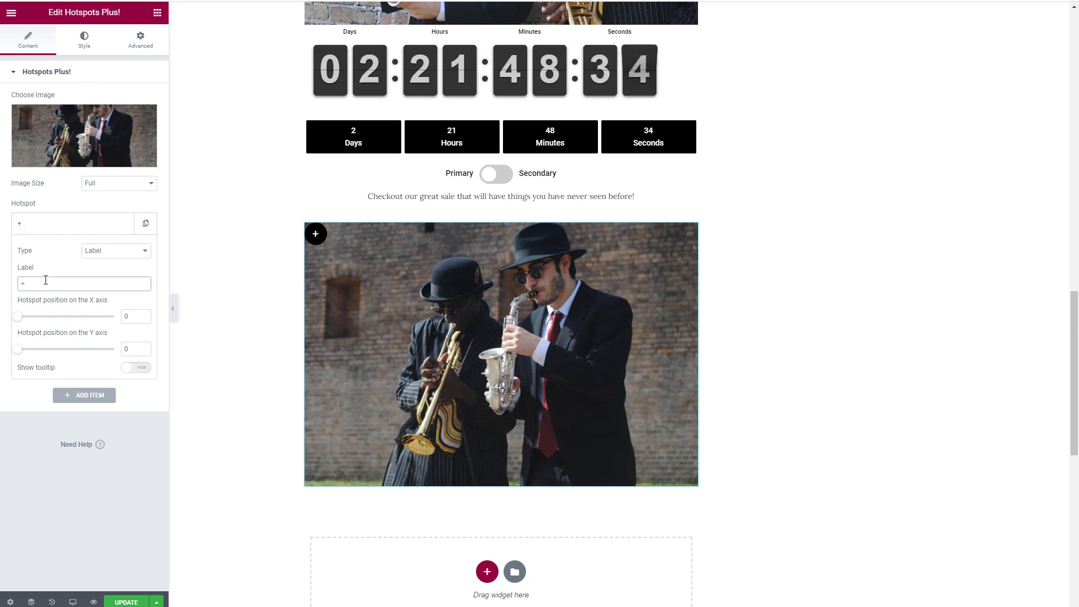
key("BackSpace")
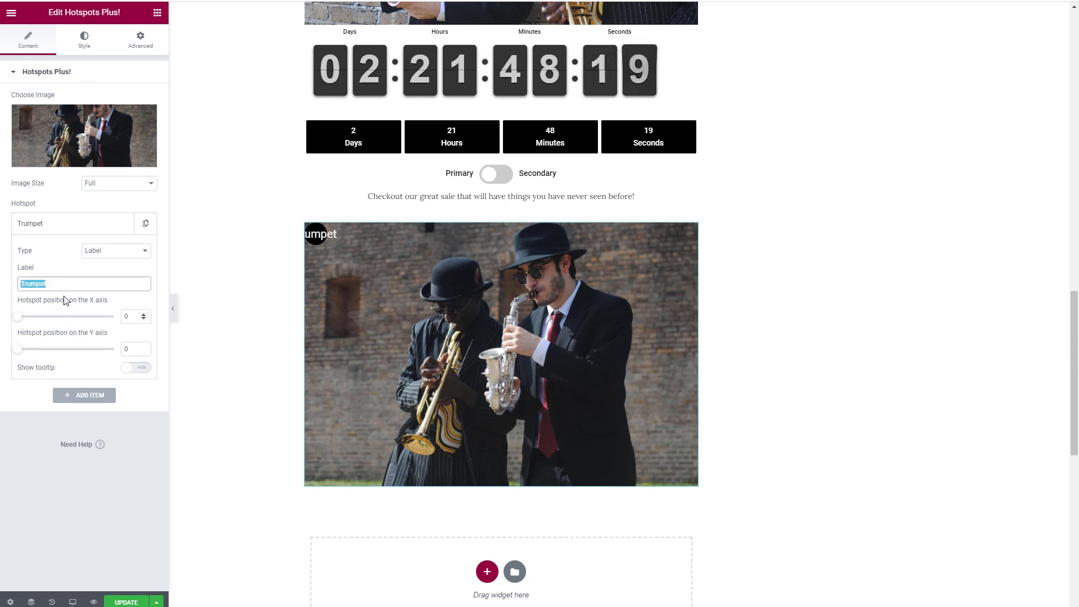
left_click_drag(18, 316, 48, 317)
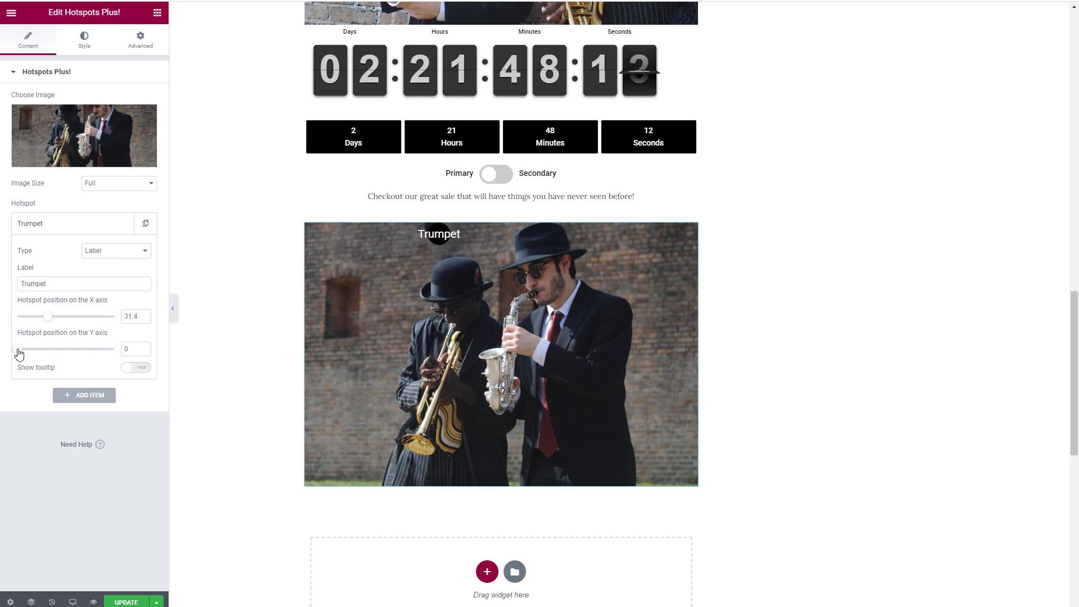
left_click_drag(19, 349, 86, 349)
left_click(47, 316)
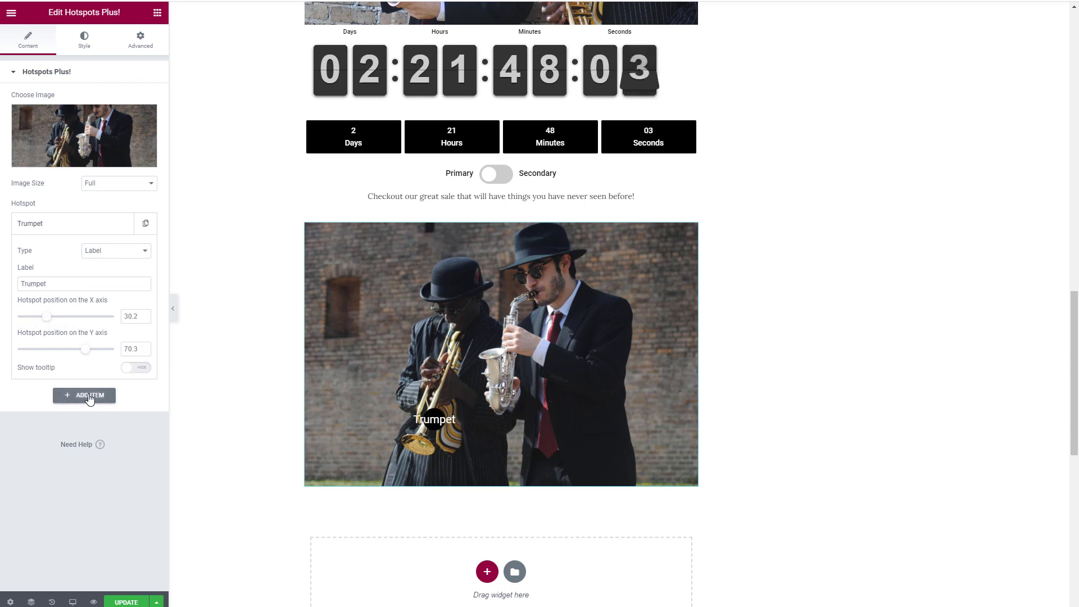
Step: Add a second hotspot labelled "Sax" over the saxophone, at X position 46.5 and Y position 55.8
left_click(89, 396)
left_click(20, 312)
type("Sax")
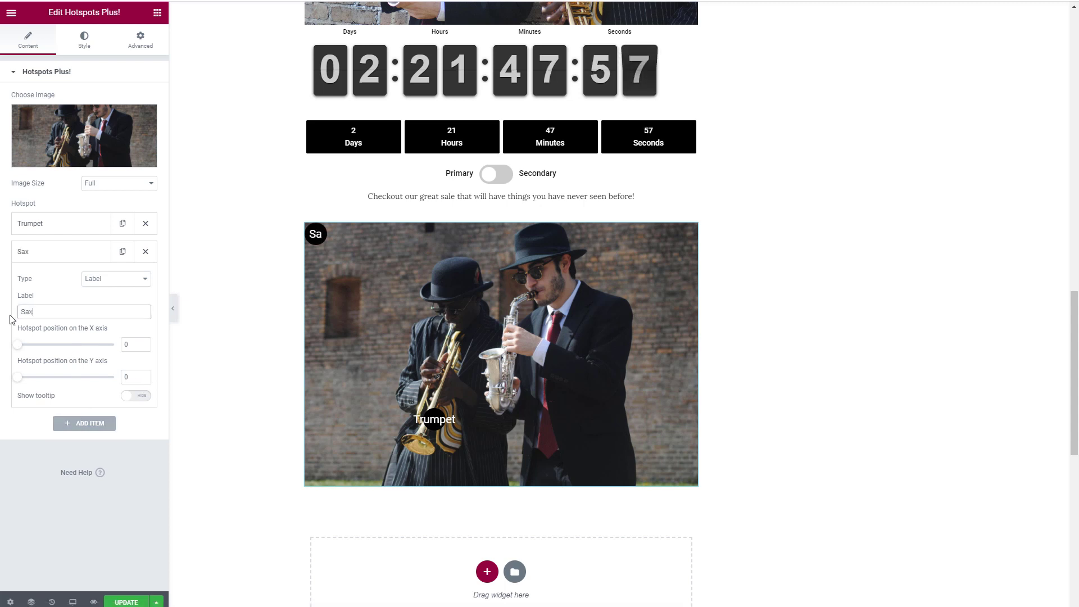
left_click(61, 344)
left_click(71, 376)
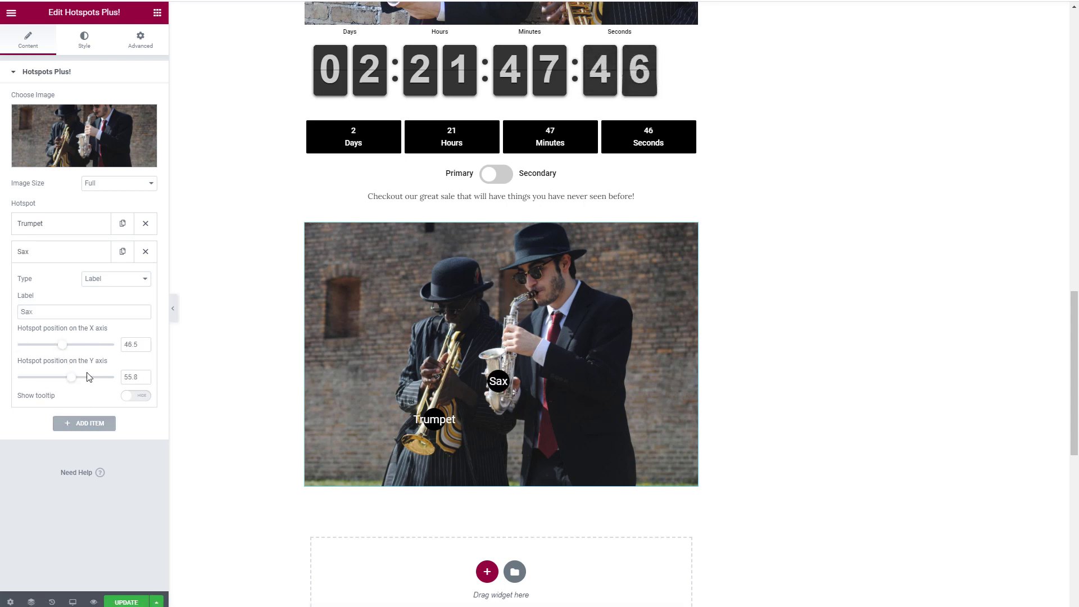
Step: Change the type of both the Trumpet and Sax hotspots to Icon, with the plus icon
left_click(82, 224)
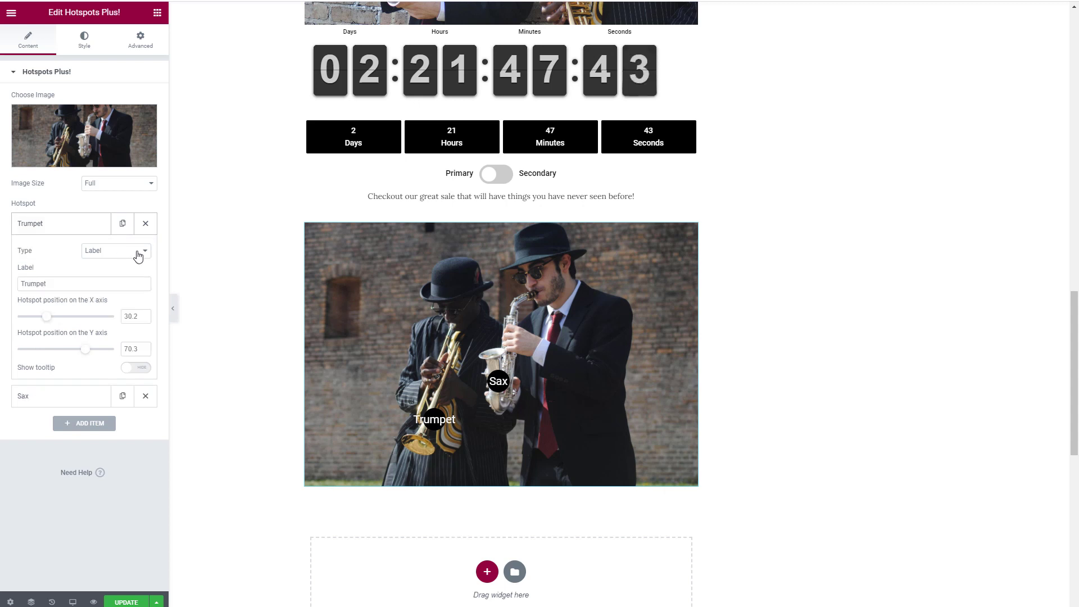
left_click(147, 254)
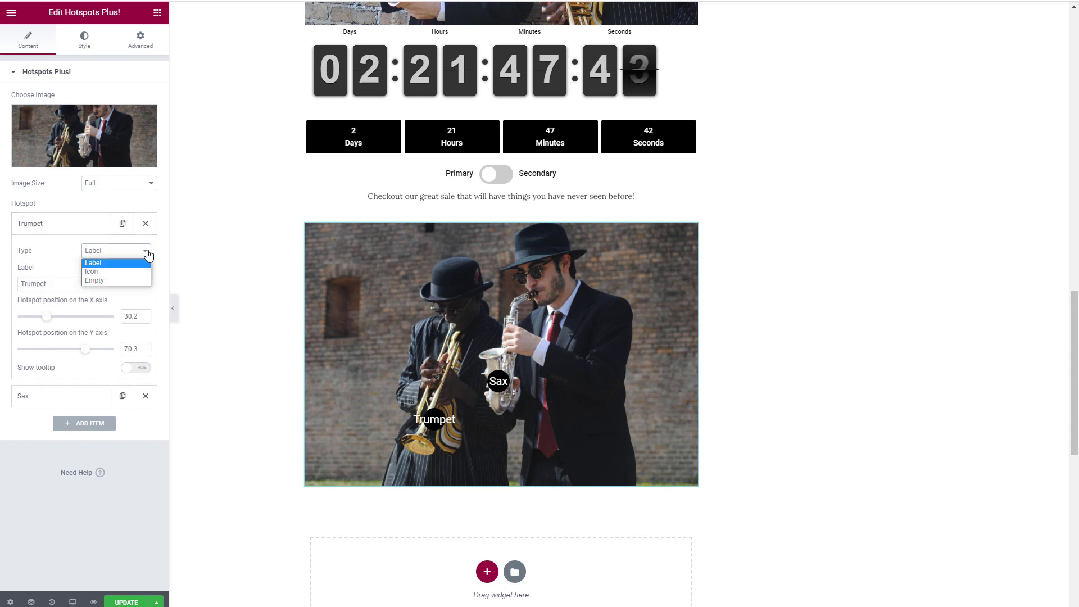
left_click(96, 272)
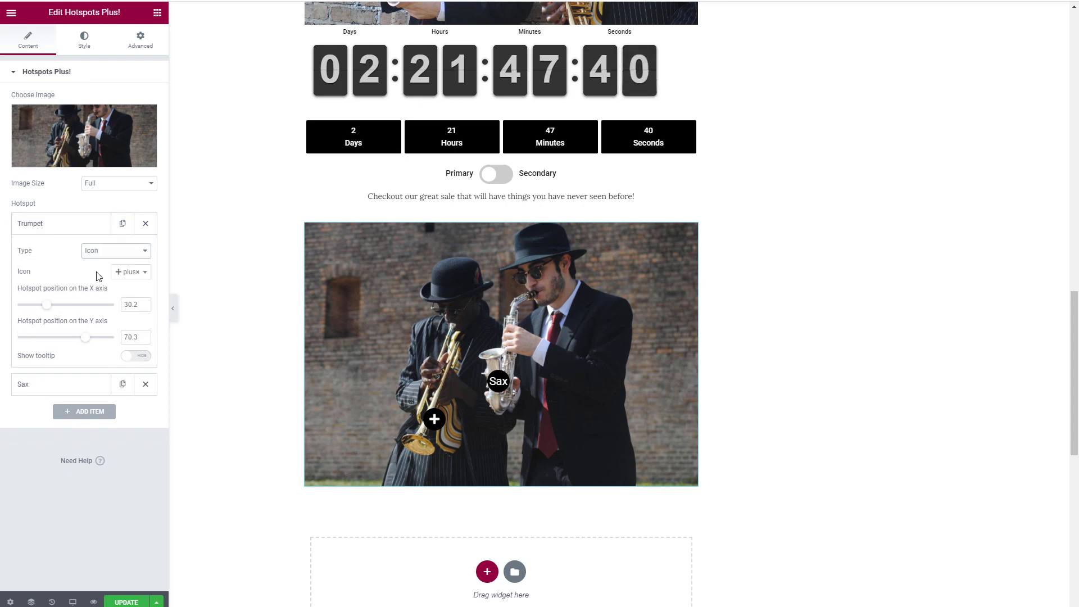
left_click(133, 274)
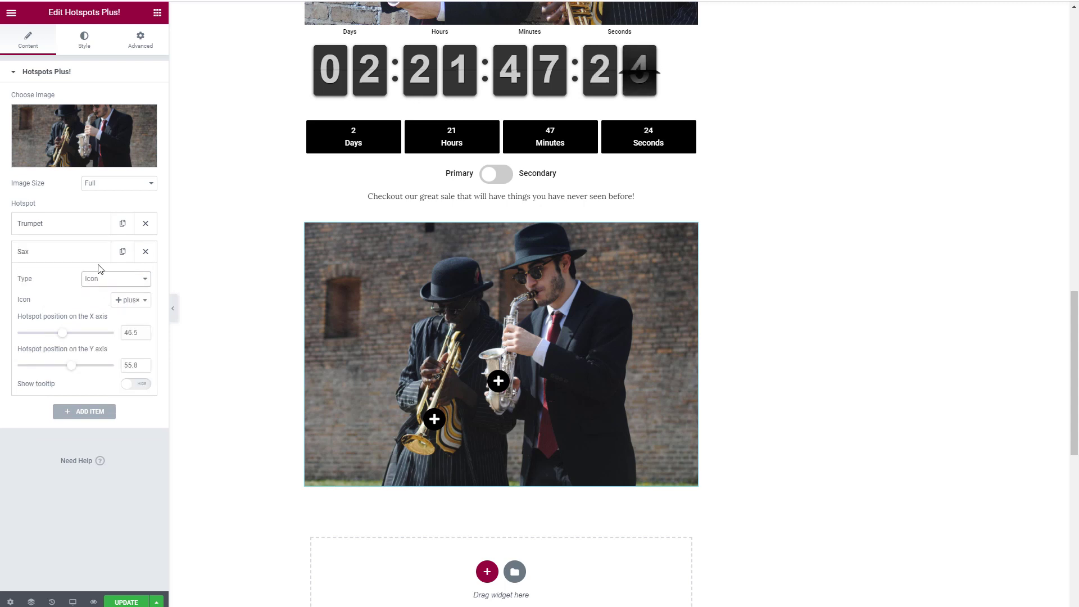
Step: Show a tooltip on the Trumpet hotspot with the title "This is a Trumpet" and text "Nice sound", and update the page
left_click(79, 230)
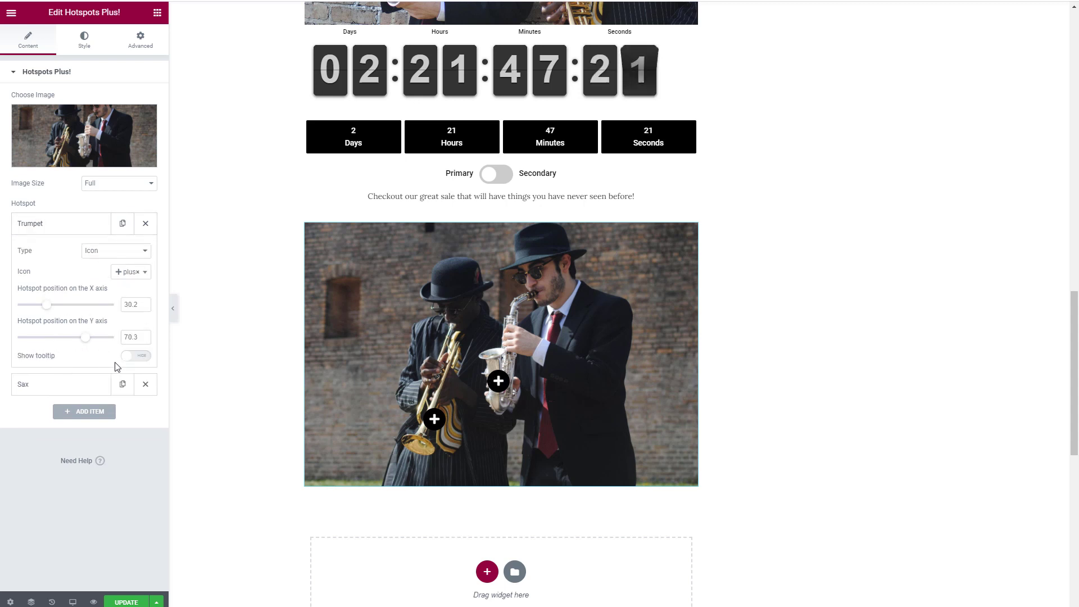
left_click(140, 360)
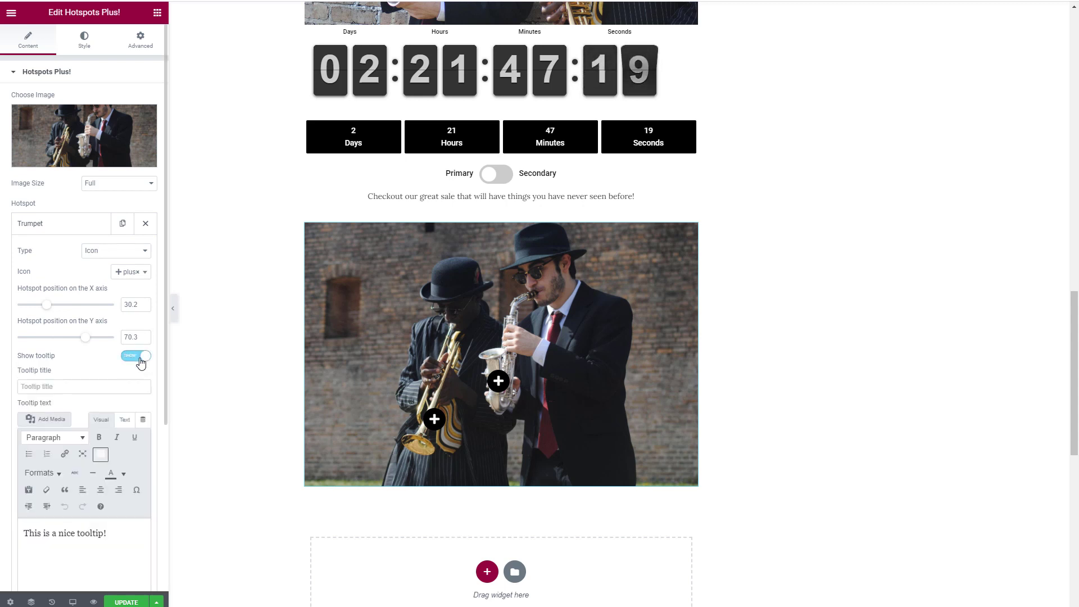
left_click_drag(107, 533, 10, 533)
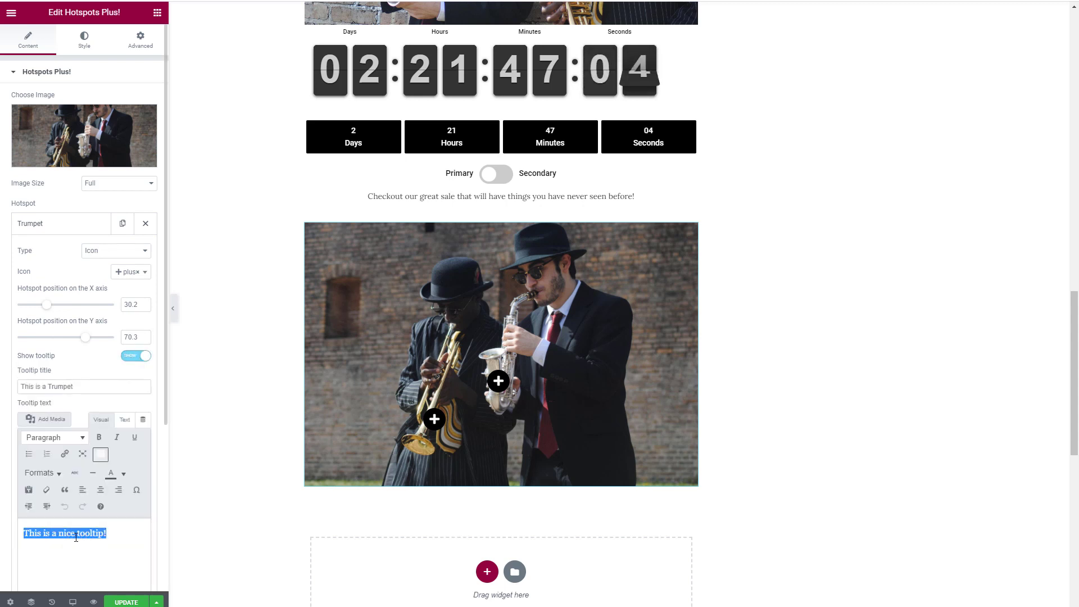
scroll(76, 537, "down", 1)
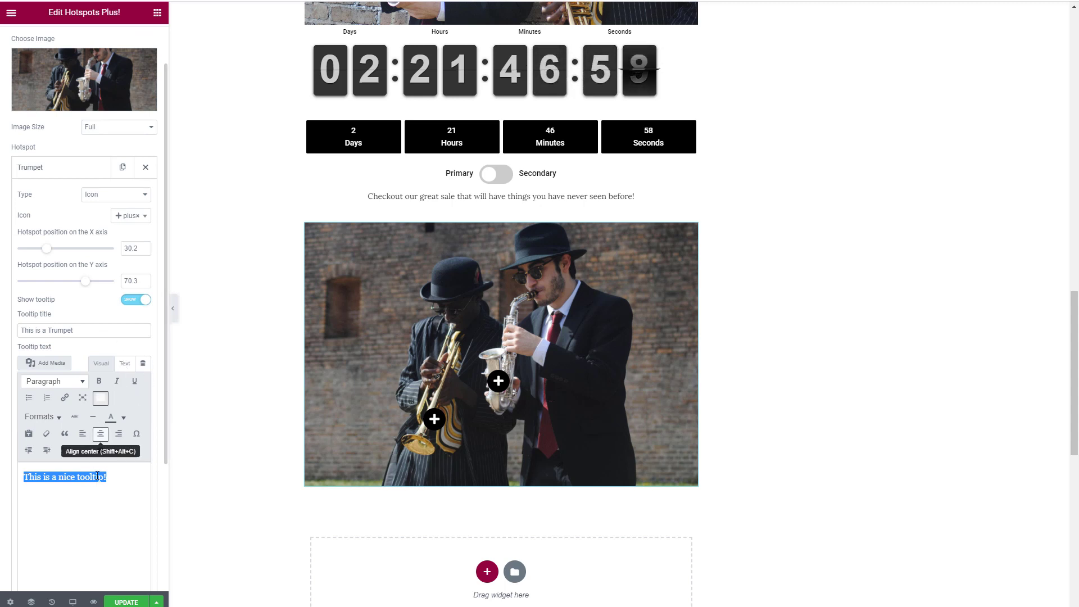
type("Nice sound")
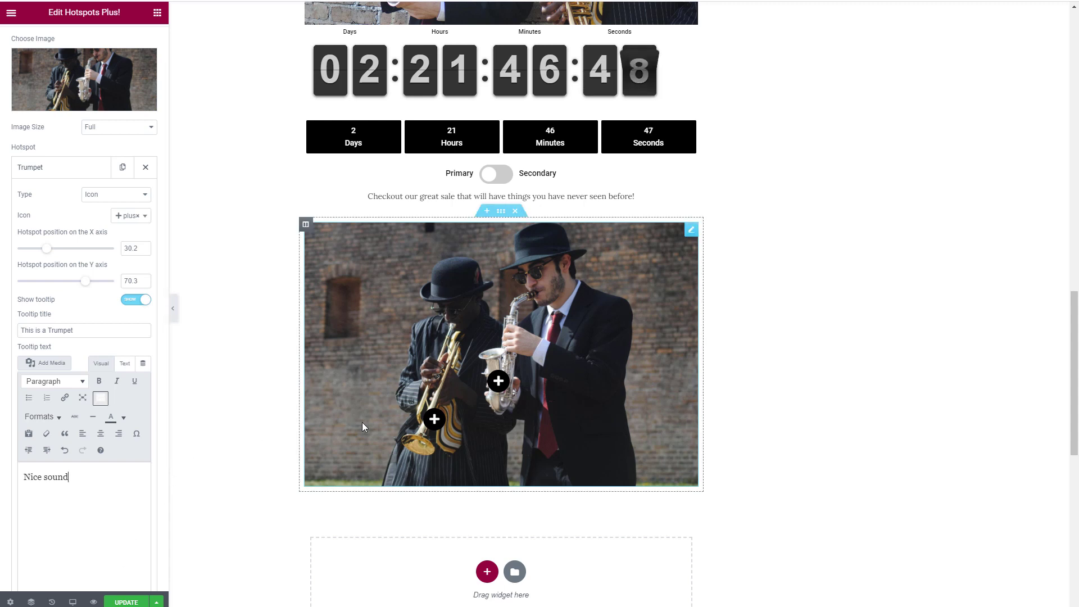
left_click(126, 602)
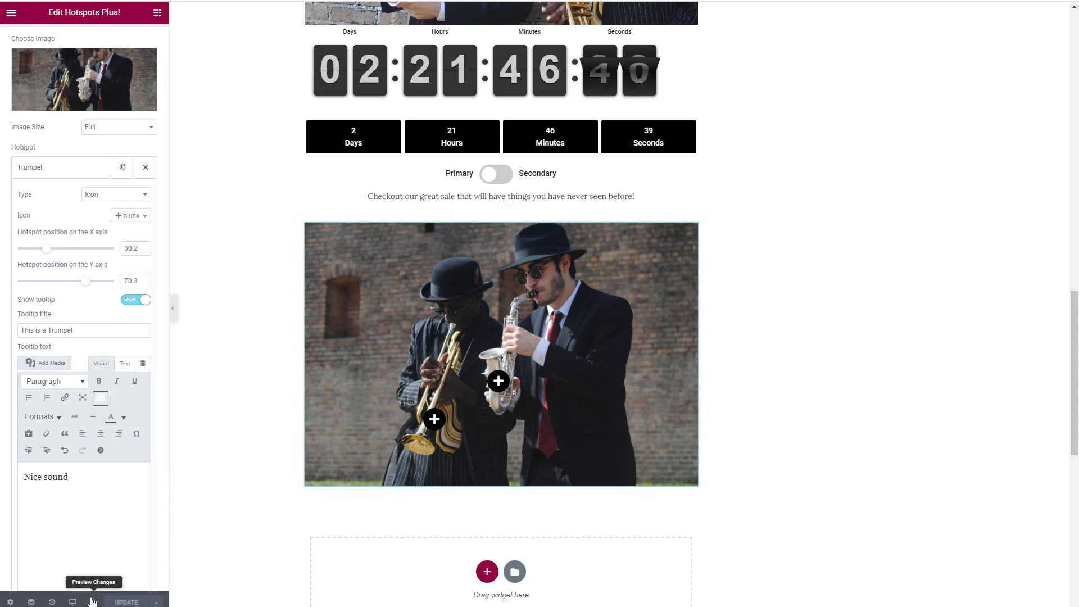
Step: Preview the page, open the Trumpet hotspot's tooltip on the musicians image, and return to the editor
left_click(91, 602)
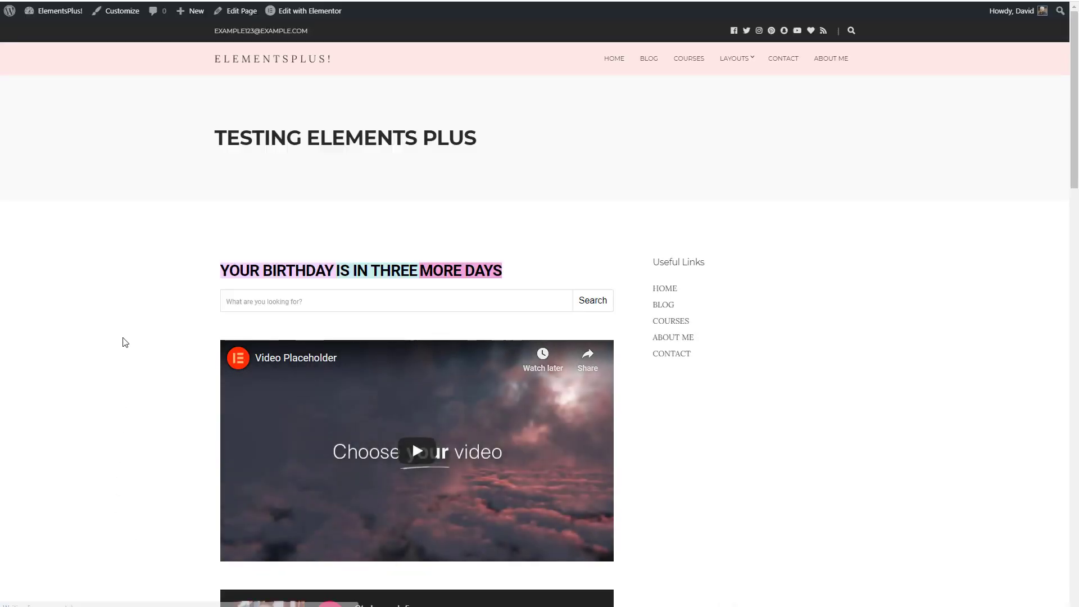
scroll(125, 342, "down", 6)
scroll(125, 342, "down", 5)
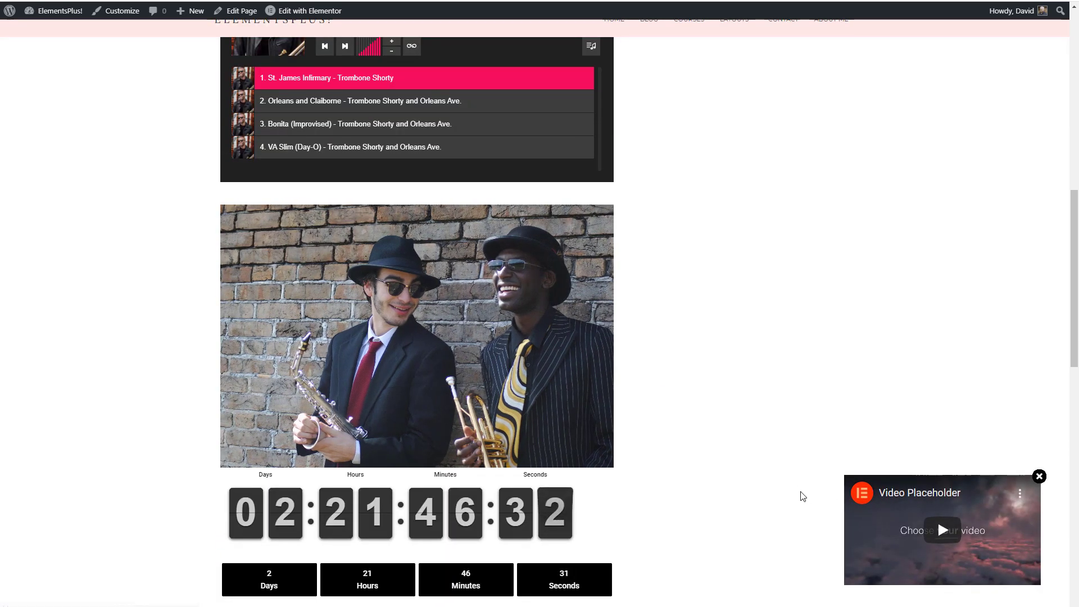
scroll(79, 337, "down", 3)
scroll(79, 332, "down", 5)
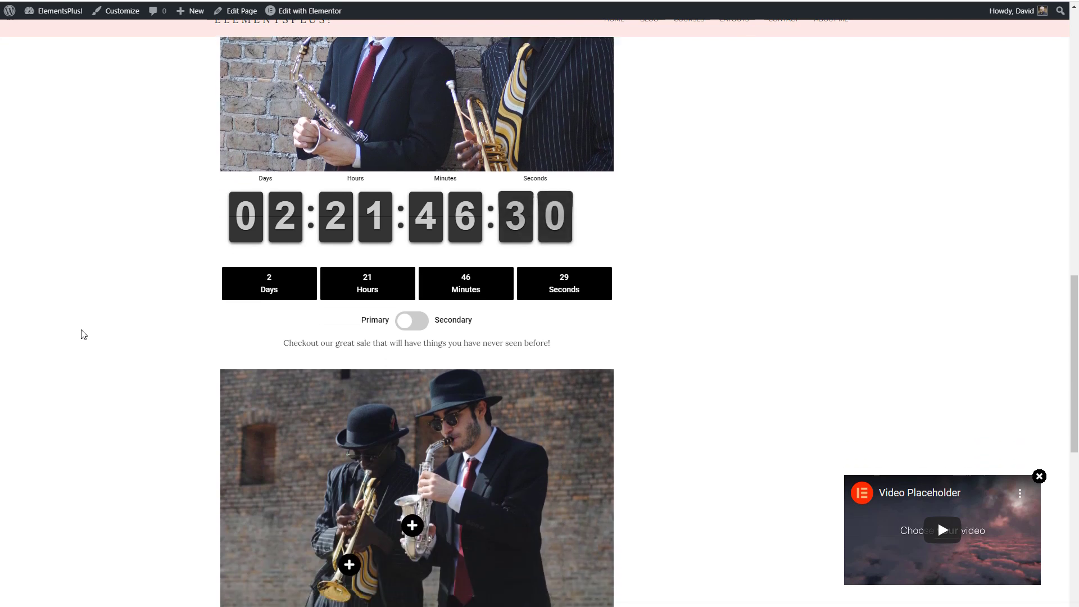
left_click(349, 412)
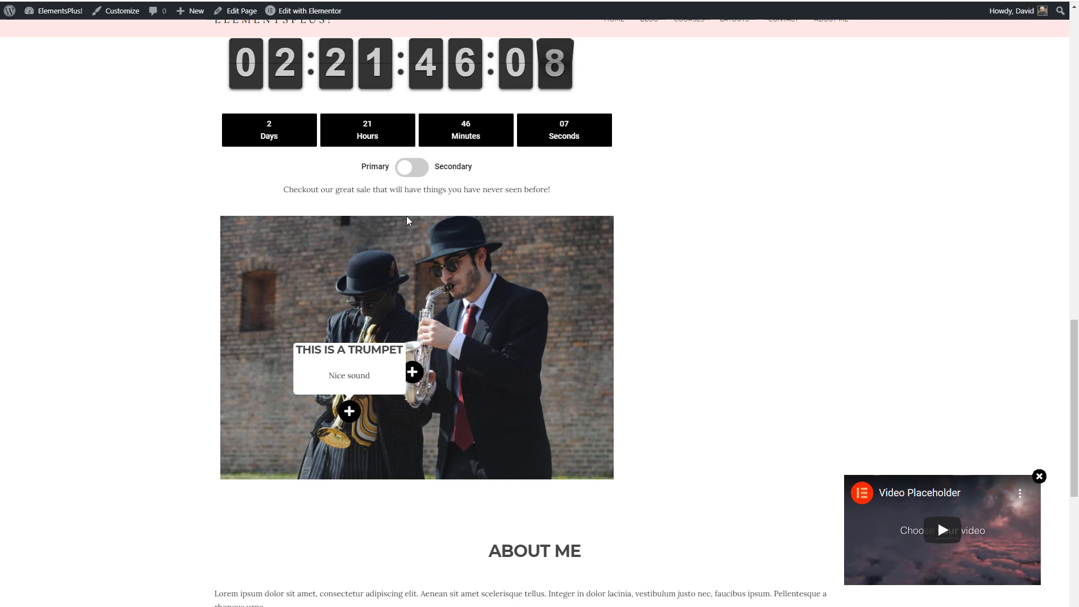
left_click(449, 0)
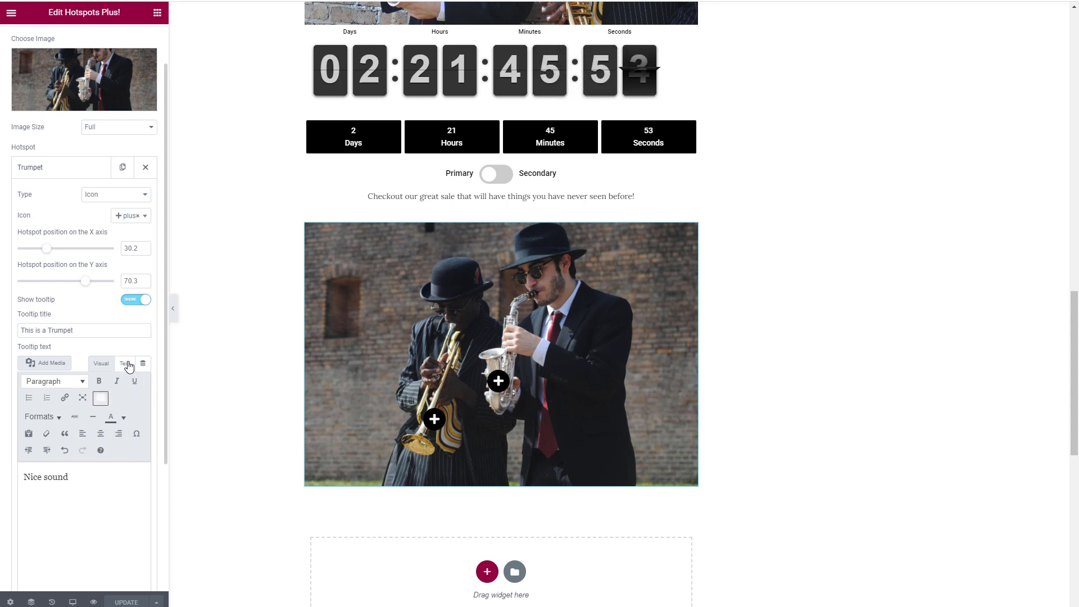
Step: Examine the Hotspots Plus! style options, including the tooltip width, background colour and text colour
scroll(84, 169, "up", 2)
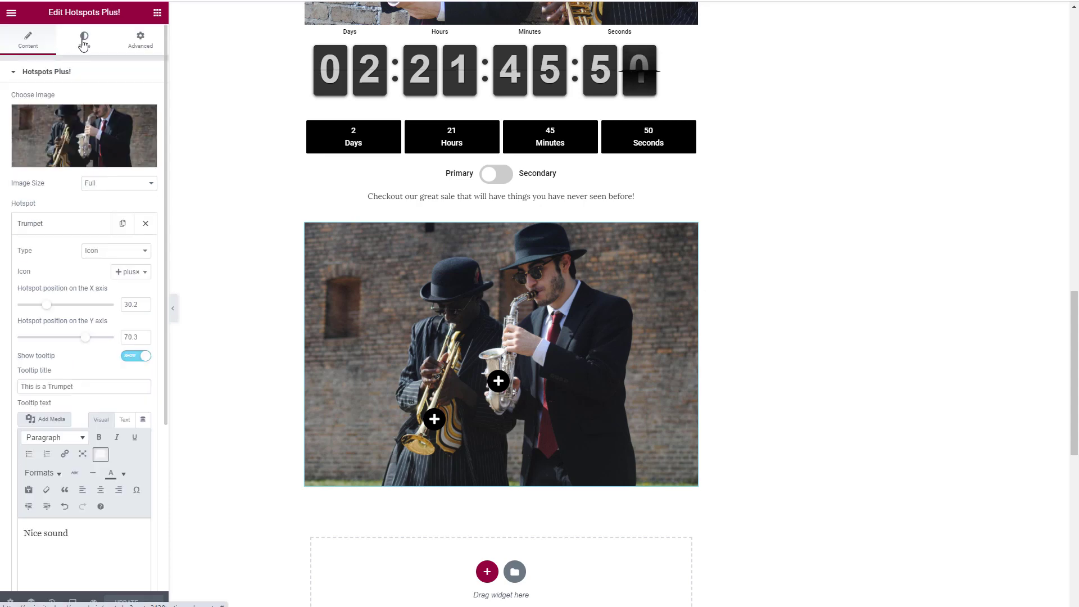
left_click(84, 40)
left_click(24, 214)
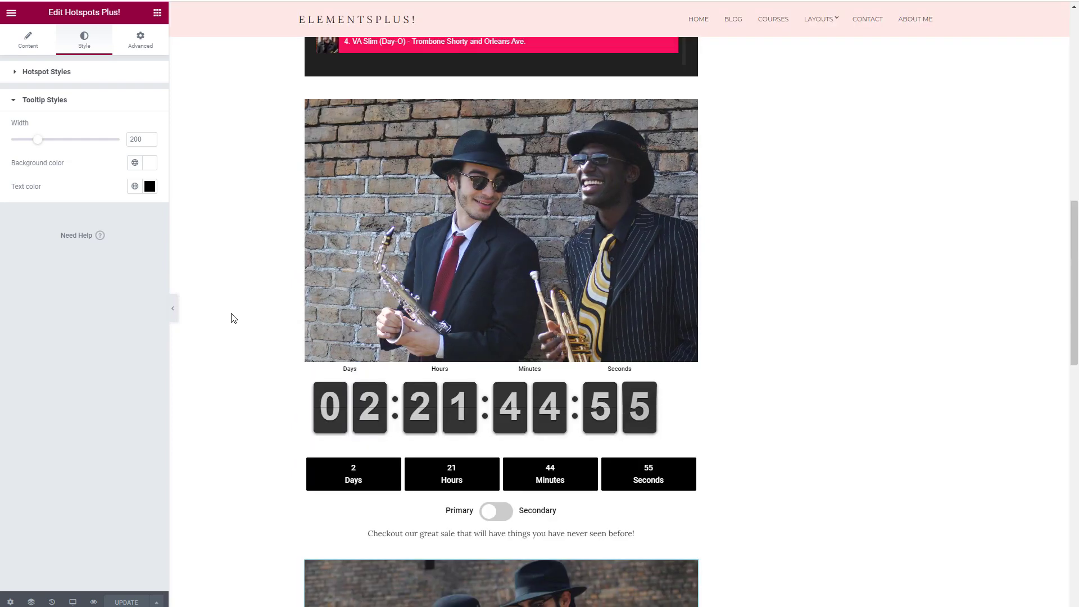
scroll(233, 317, "down", 6)
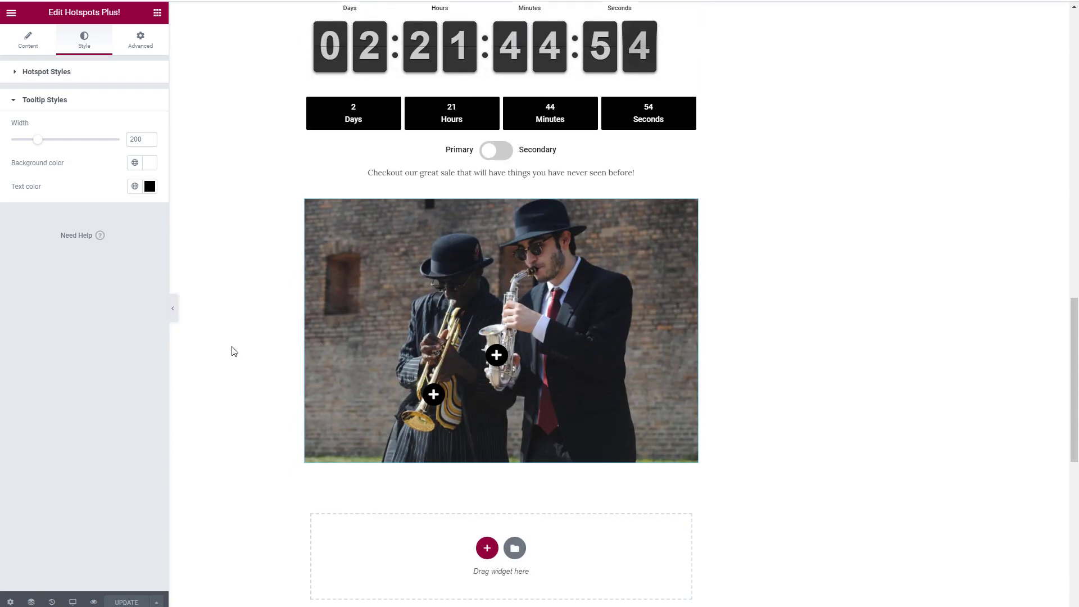
scroll(235, 351, "down", 1)
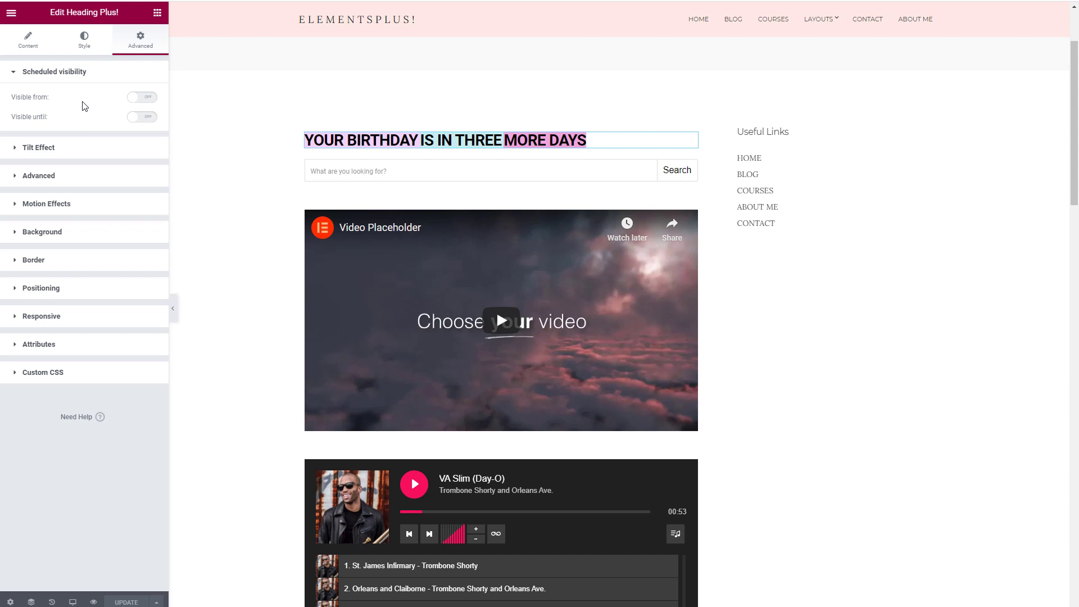
Step: Enable the tilt effect on the birthday heading and look through its tilt options
left_click(14, 149)
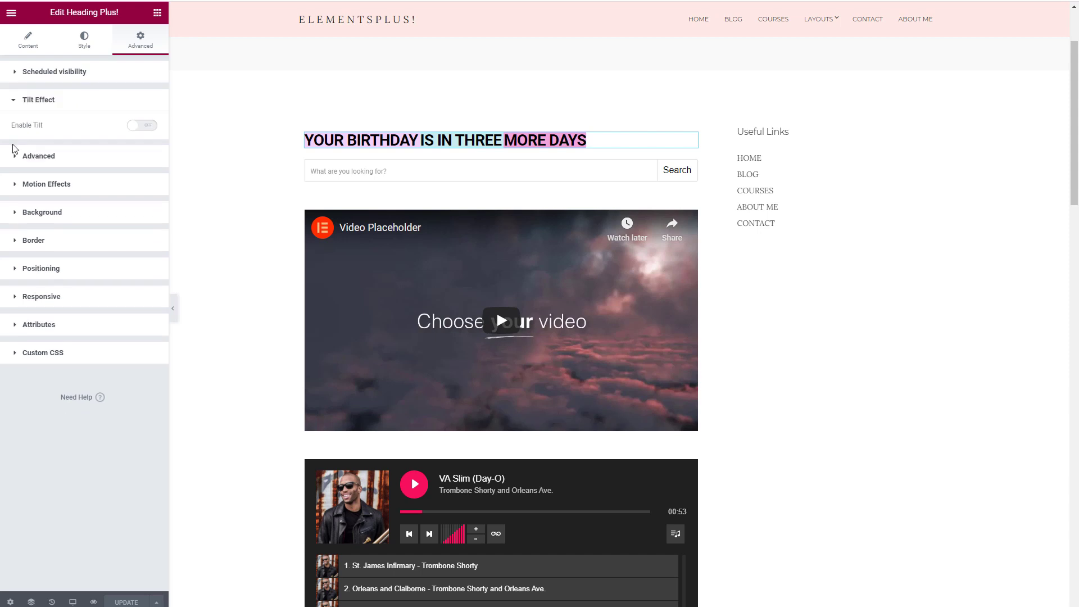
left_click(147, 126)
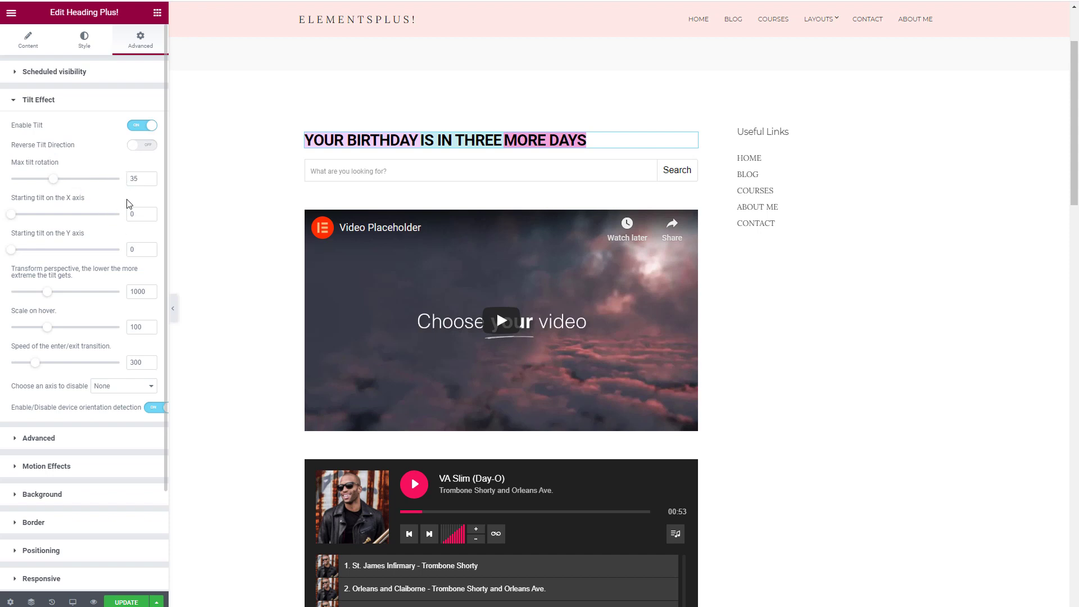
scroll(129, 204, "down", 3)
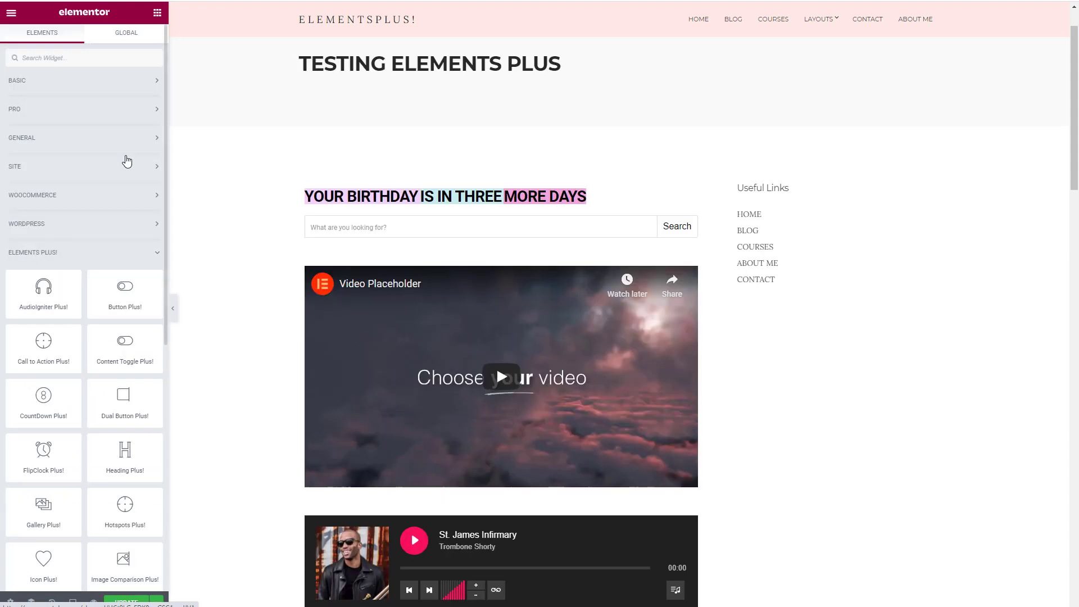
Step: Place a Preloader Plus! widget between the search box and the video, with a preloader size of 74
scroll(122, 159, "down", 3)
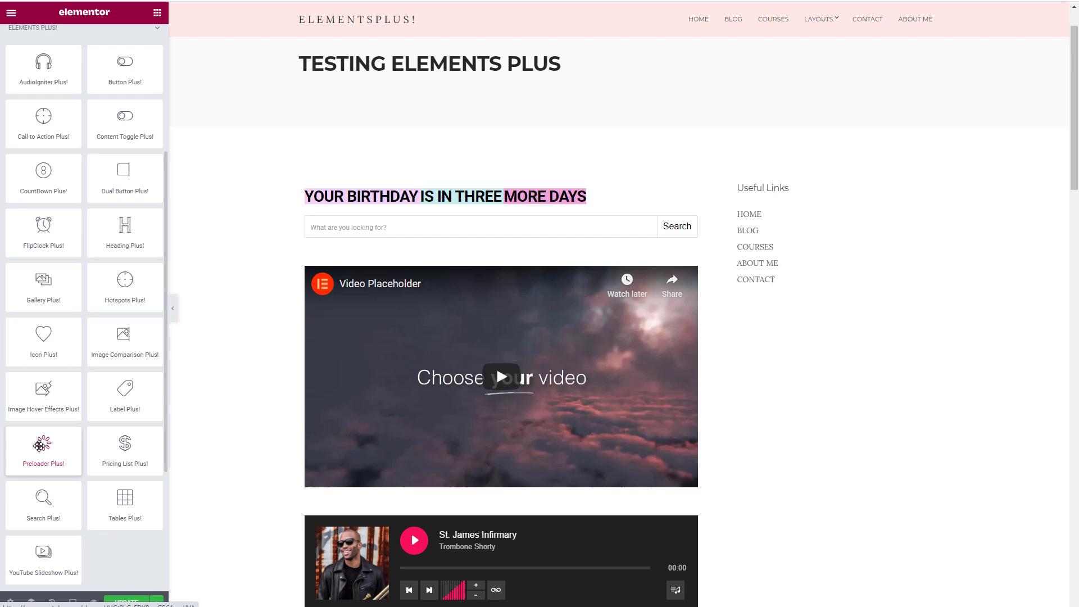
left_click_drag(41, 445, 385, 280)
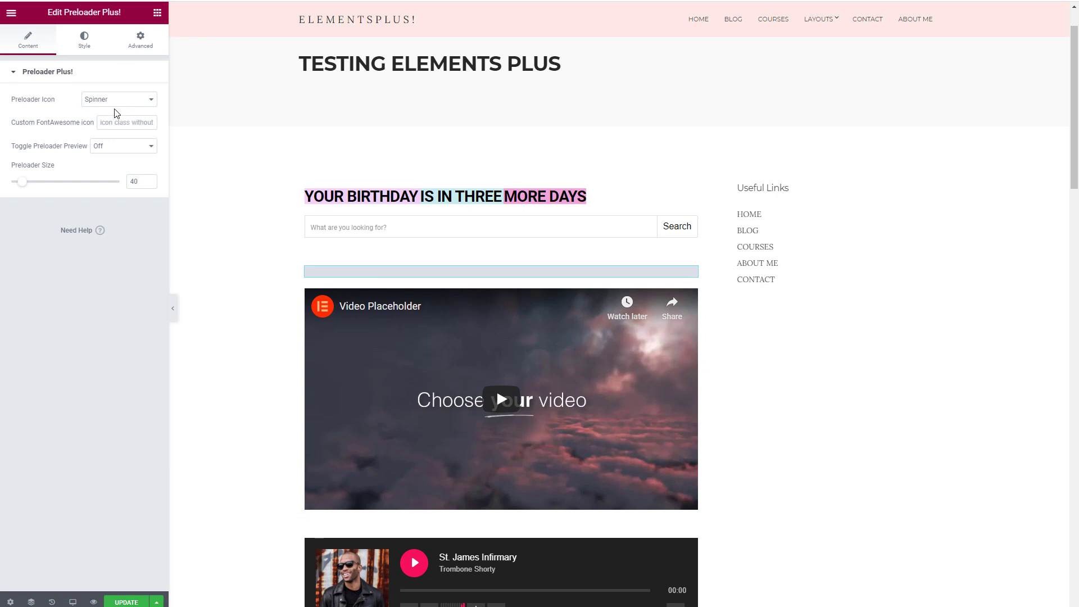
left_click_drag(21, 182, 36, 188)
Step: Check the spinner preloader by turning its editor preview on and off, and view the live page
left_click(103, 147)
left_click(102, 163)
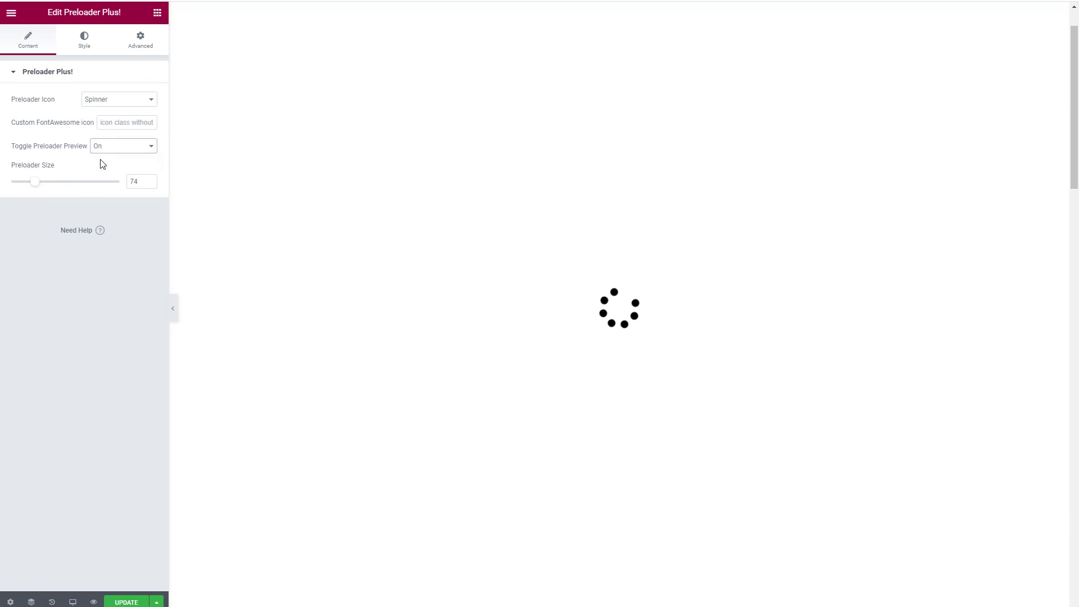
left_click(111, 145)
left_click(110, 154)
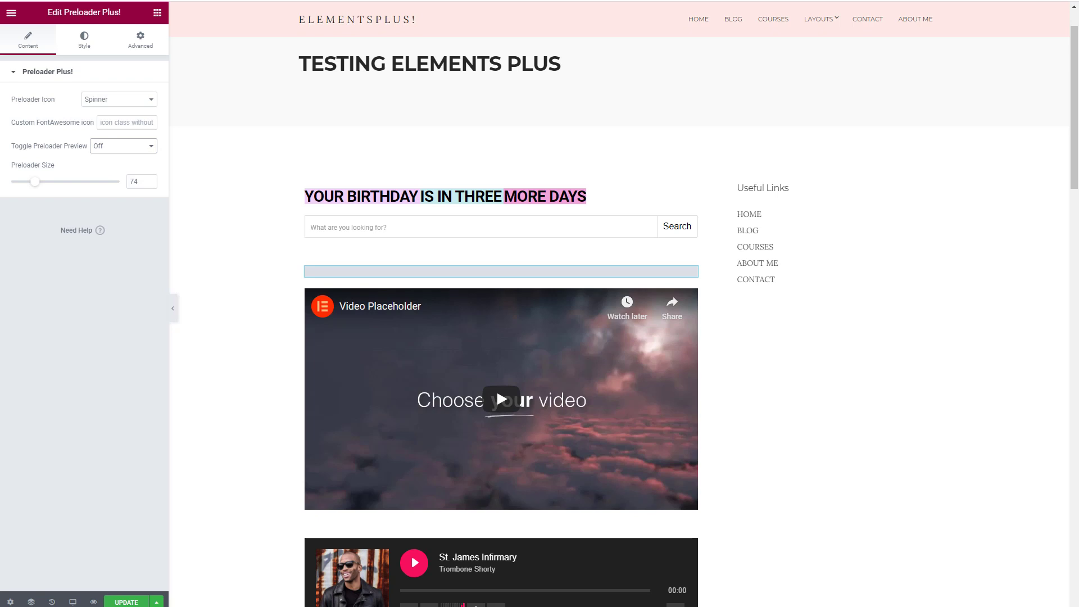
left_click(11, 12)
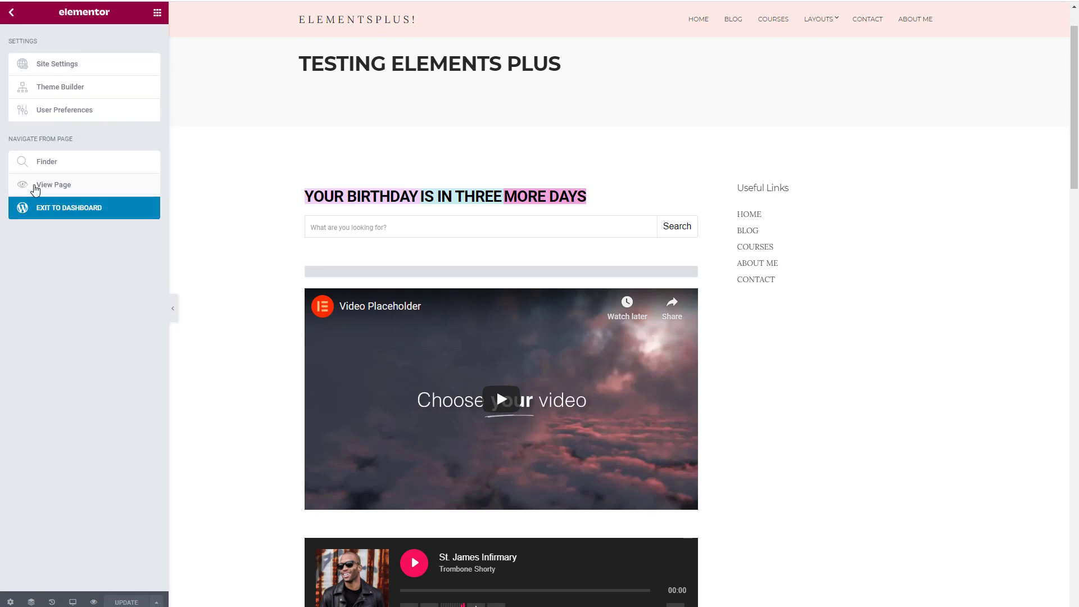
left_click(42, 187)
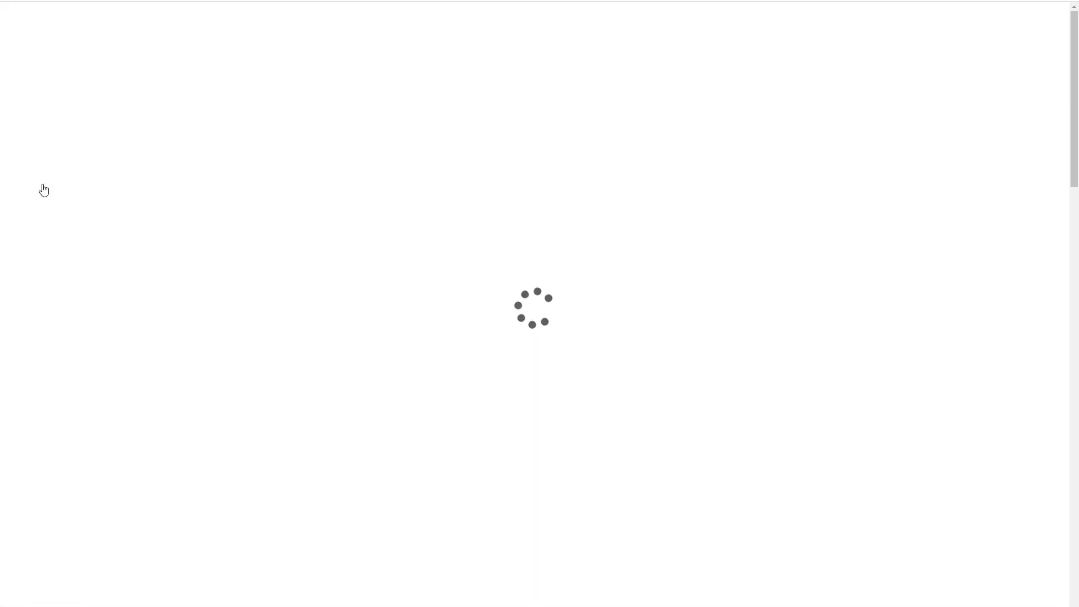